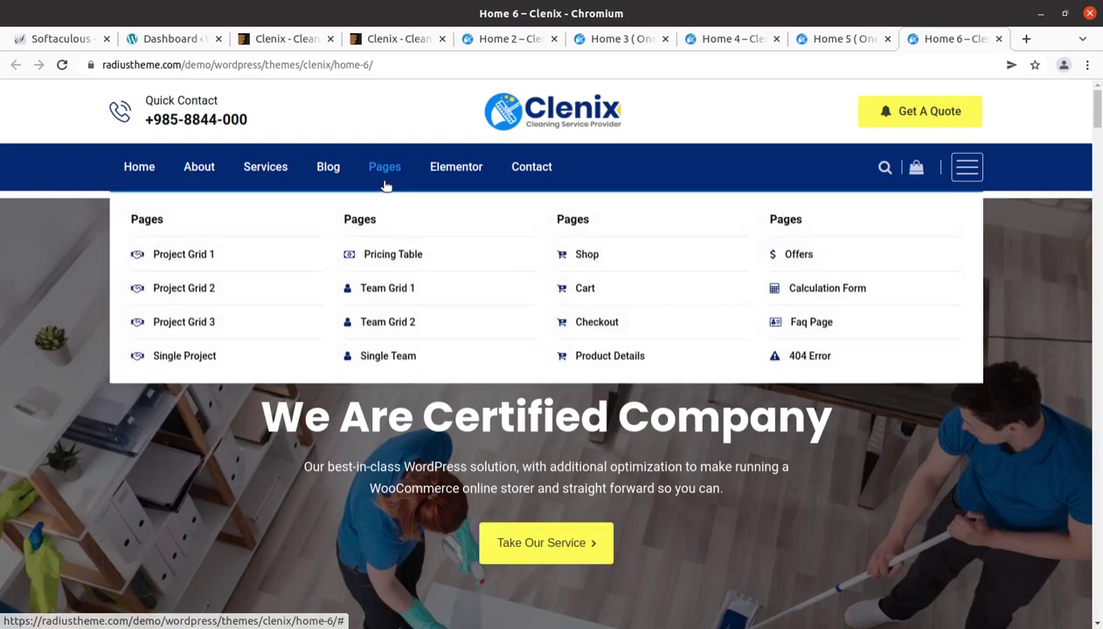
# - Look through the Clenix Home 6 demo, including its banner, estimate request form and the section about making the house as good as new
pyautogui.scroll(-1, 350, 453)
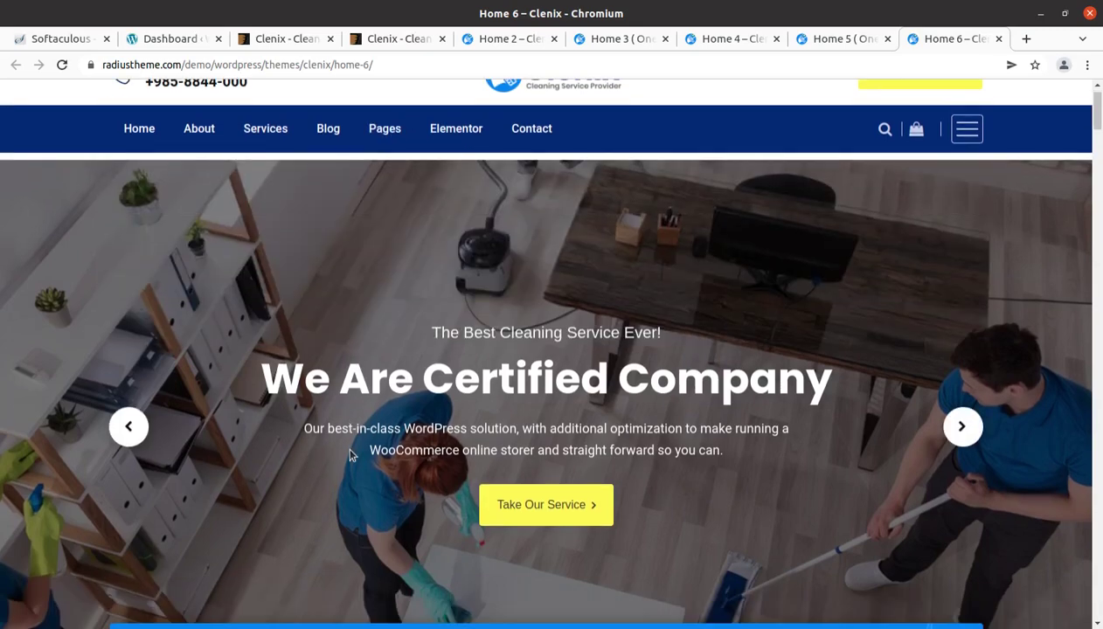
pyautogui.scroll(-5, 335, 416)
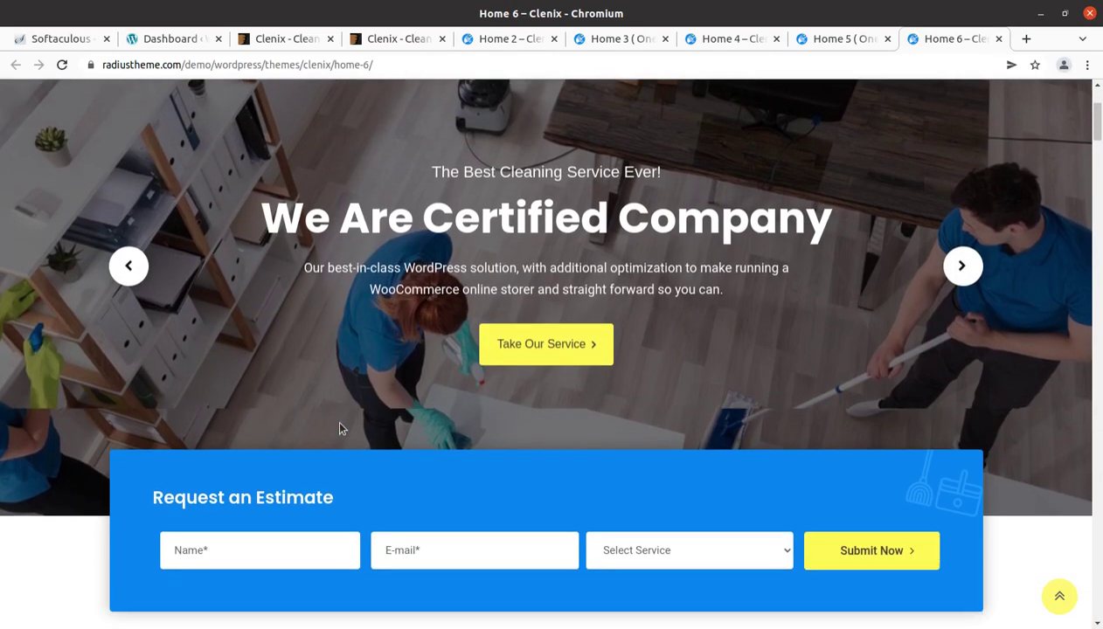
pyautogui.scroll(-1, 298, 316)
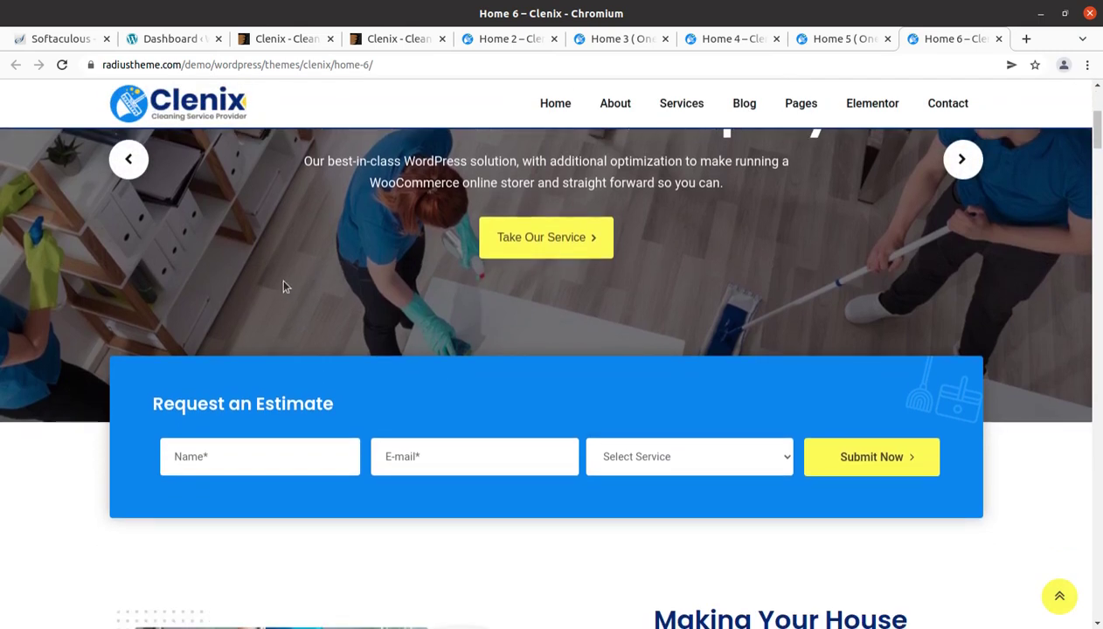
pyautogui.scroll(-3, 273, 274)
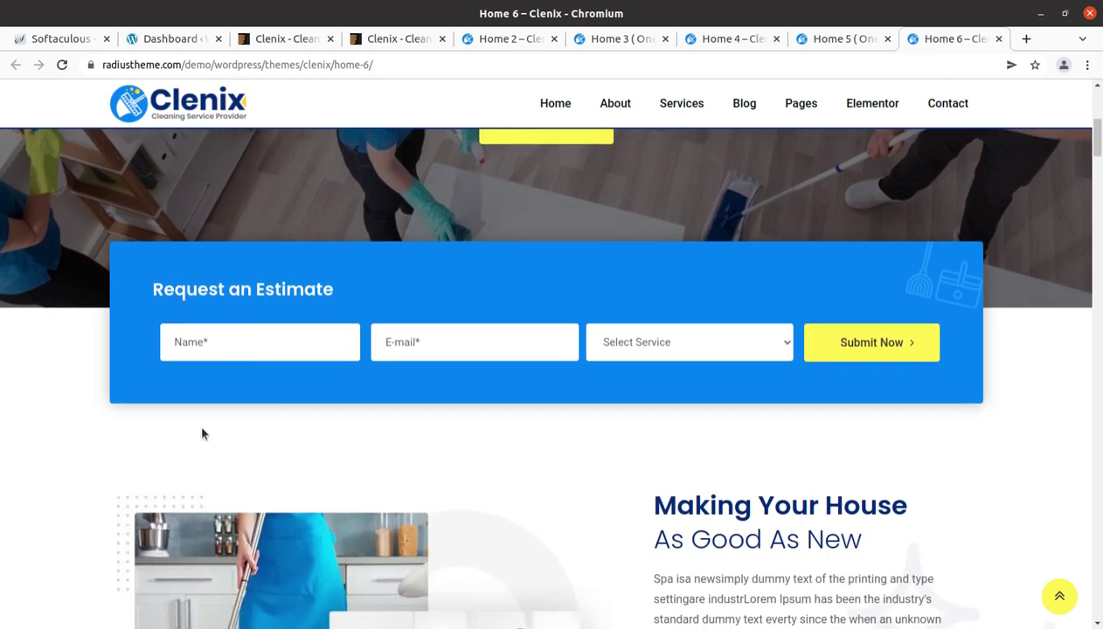
pyautogui.scroll(-10, 73, 409)
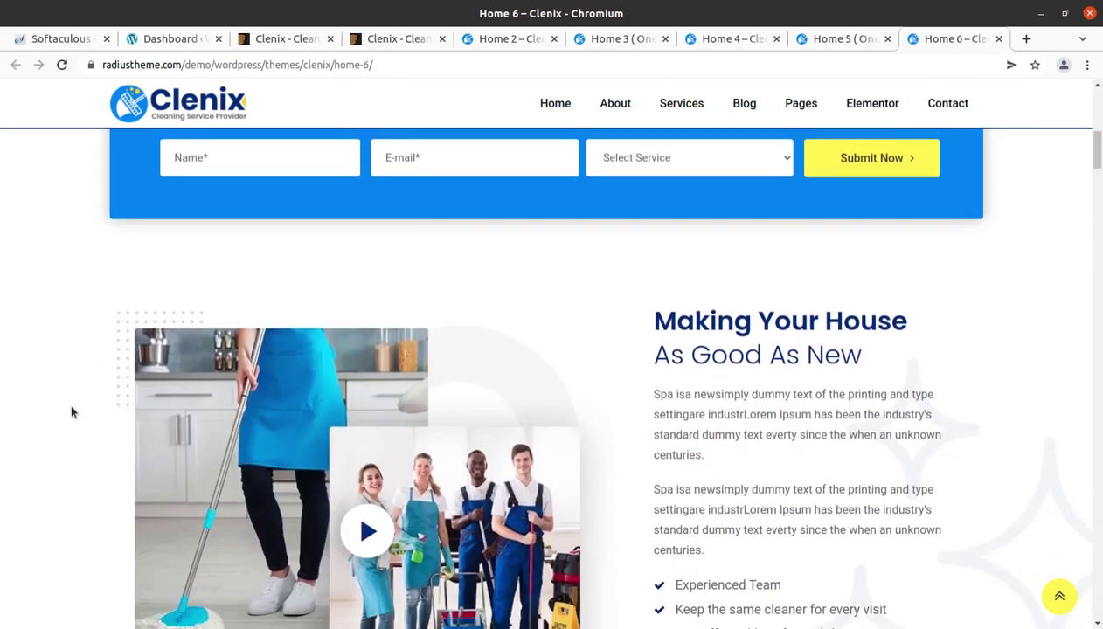
pyautogui.scroll(-3, 389, 347)
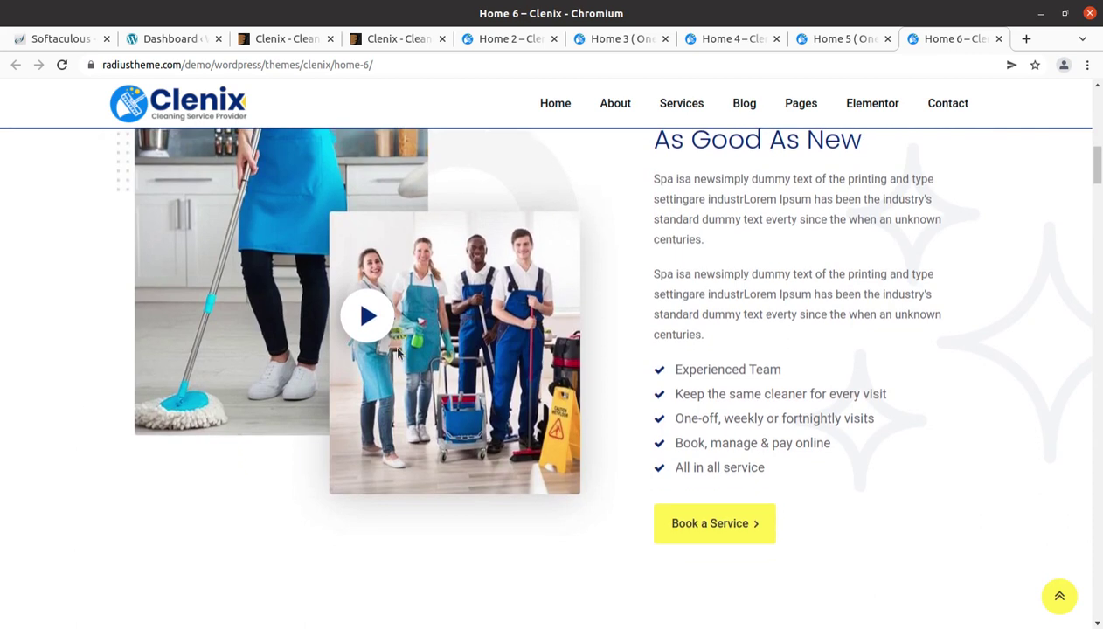
# - Compare the header, banner and opening sections of the Clenix Home 5, Home 4, Home 3 and Home 2 demos
pyautogui.click(817, 41)
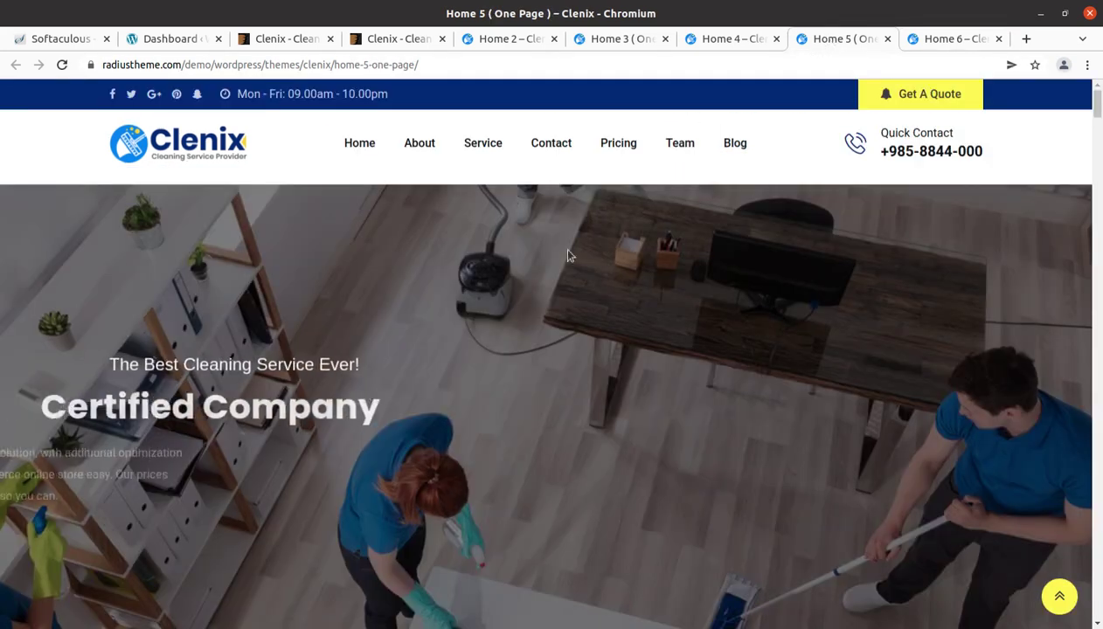
pyautogui.scroll(-5, 255, 298)
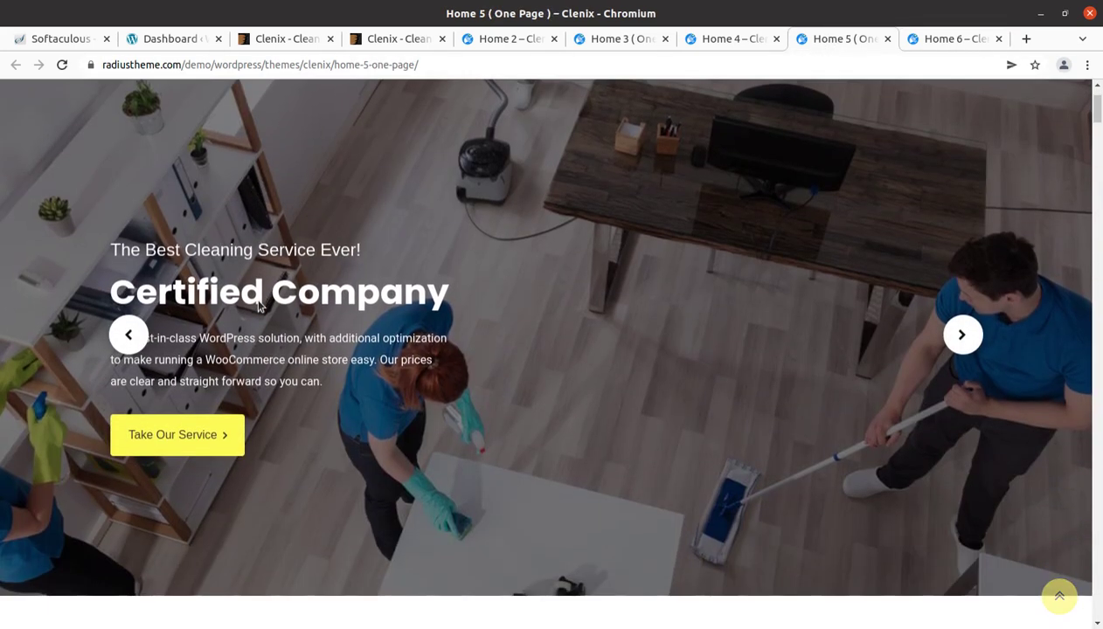
pyautogui.click(724, 41)
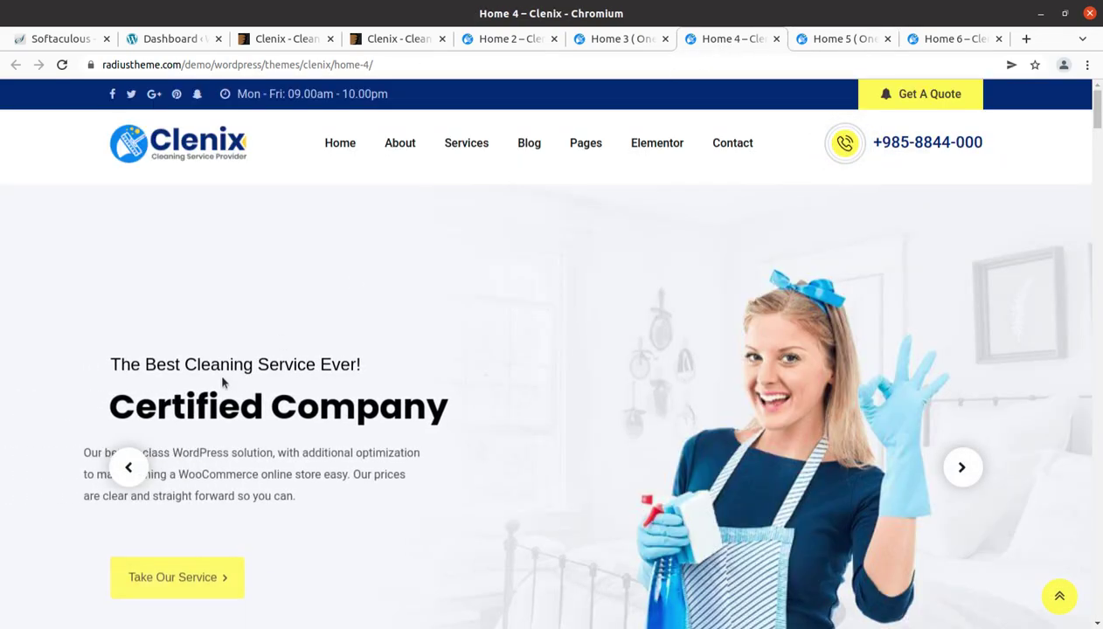
pyautogui.scroll(-5, 223, 382)
pyautogui.scroll(-3, 229, 358)
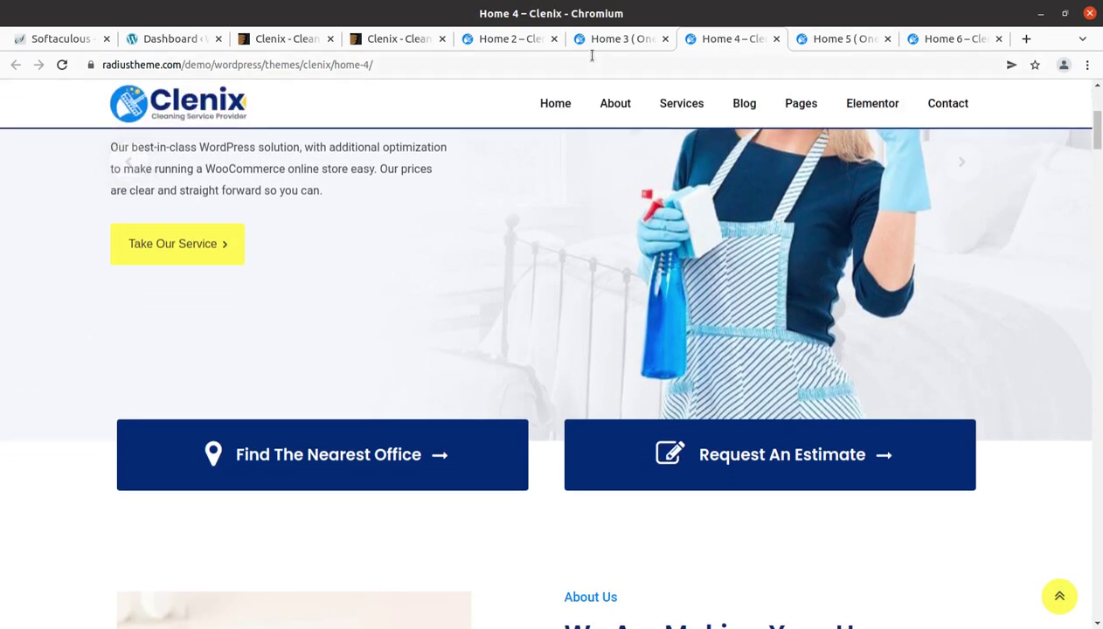
pyautogui.click(609, 41)
pyautogui.scroll(2, 432, 299)
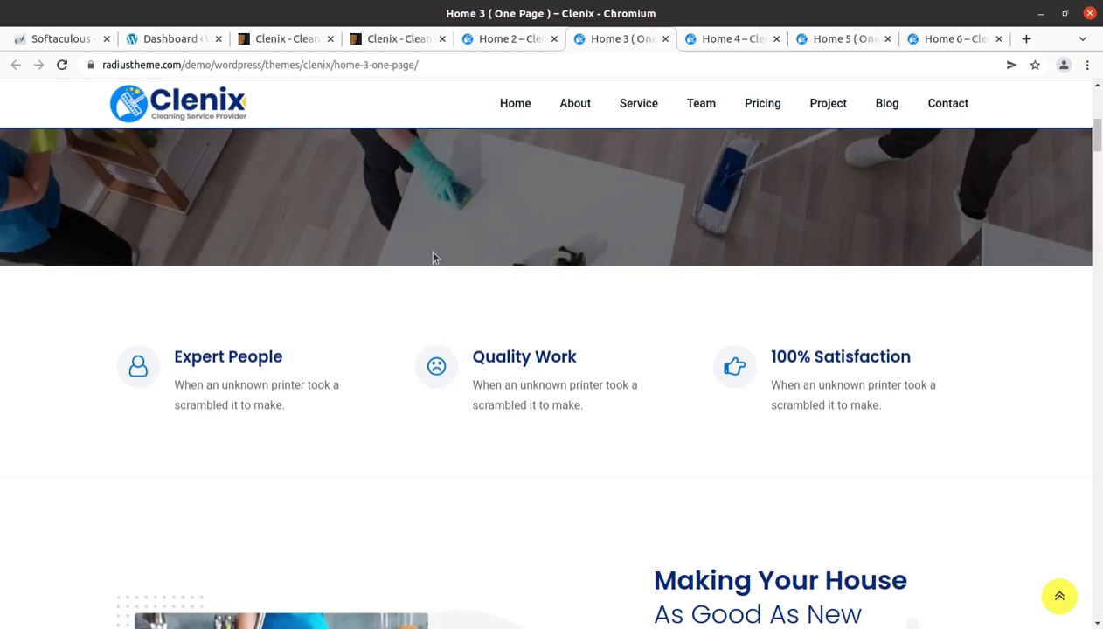
pyautogui.click(502, 39)
pyautogui.scroll(5, 250, 392)
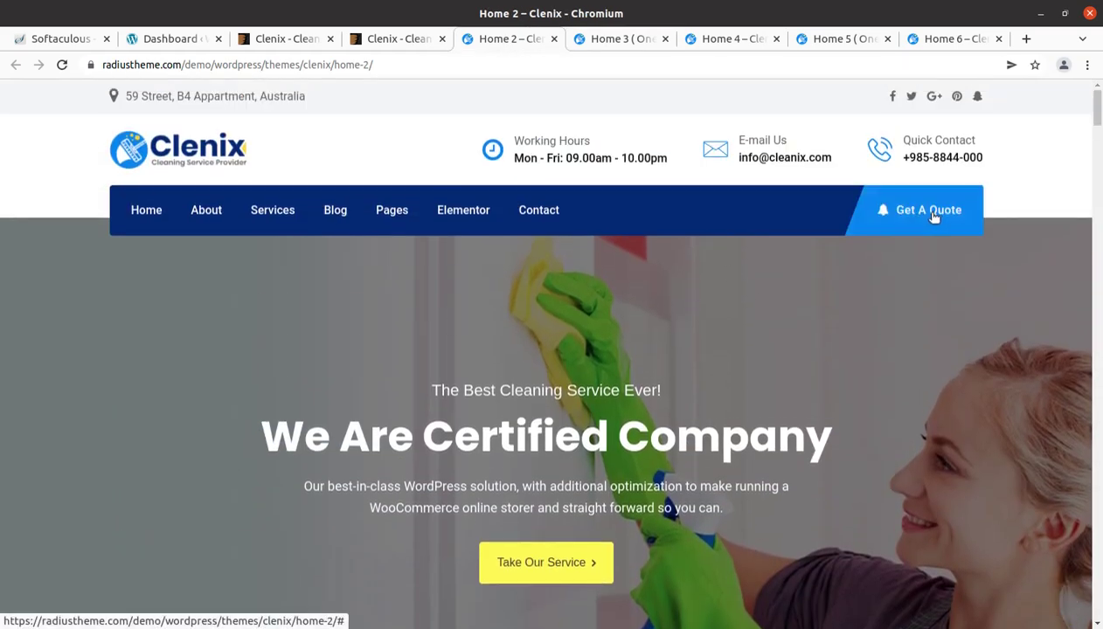
pyautogui.scroll(-4, 546, 428)
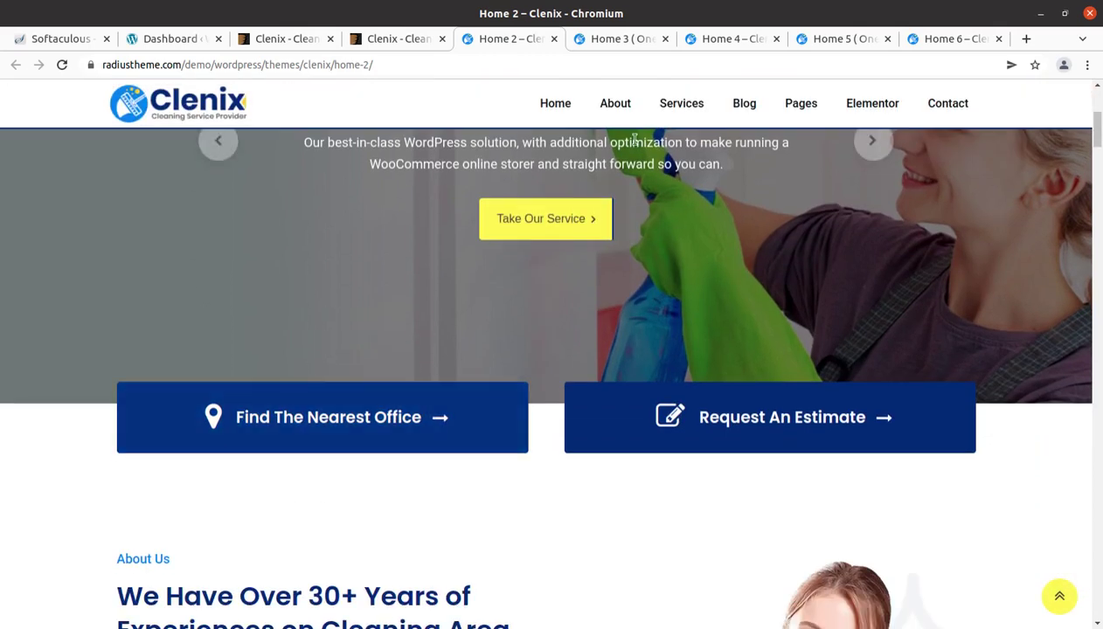
pyautogui.click(717, 38)
pyautogui.scroll(-1, 323, 472)
pyautogui.scroll(-4, 324, 472)
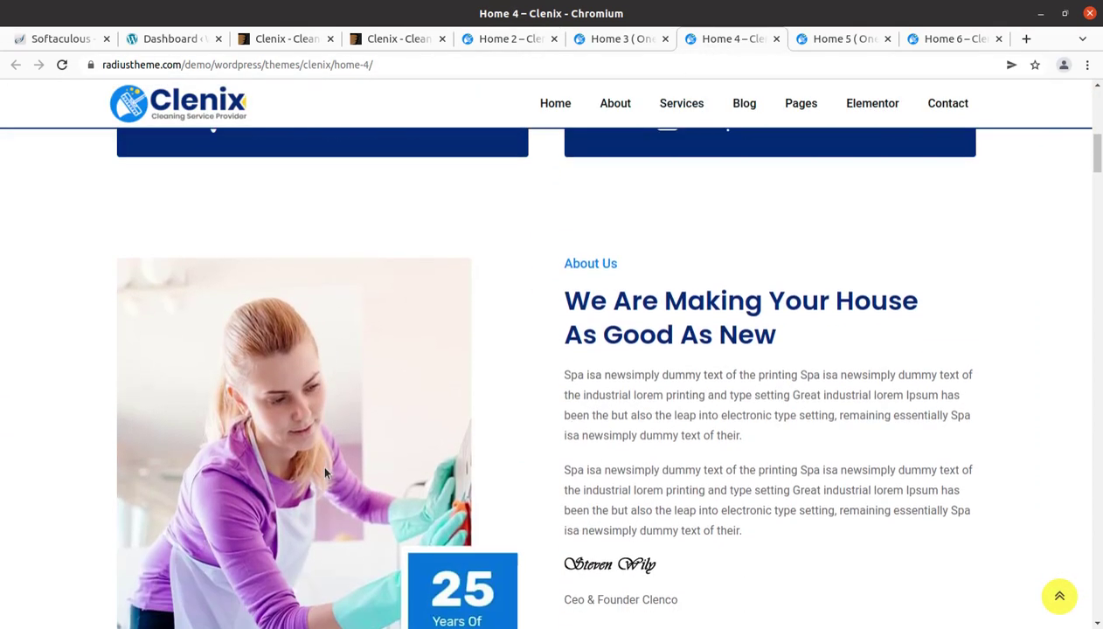
# - Examine the title, preview image and introductory description of the Clenix theme's ThemeForest listing
pyautogui.click(257, 39)
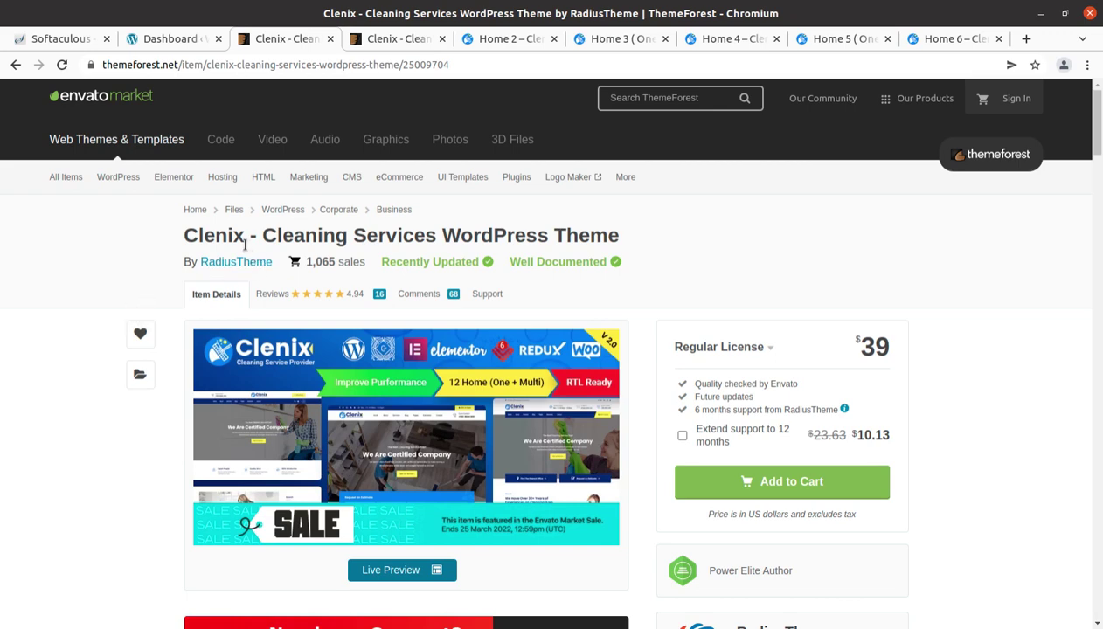
pyautogui.moveTo(261, 236); pyautogui.dragTo(618, 239)
pyautogui.scroll(-3, 263, 402)
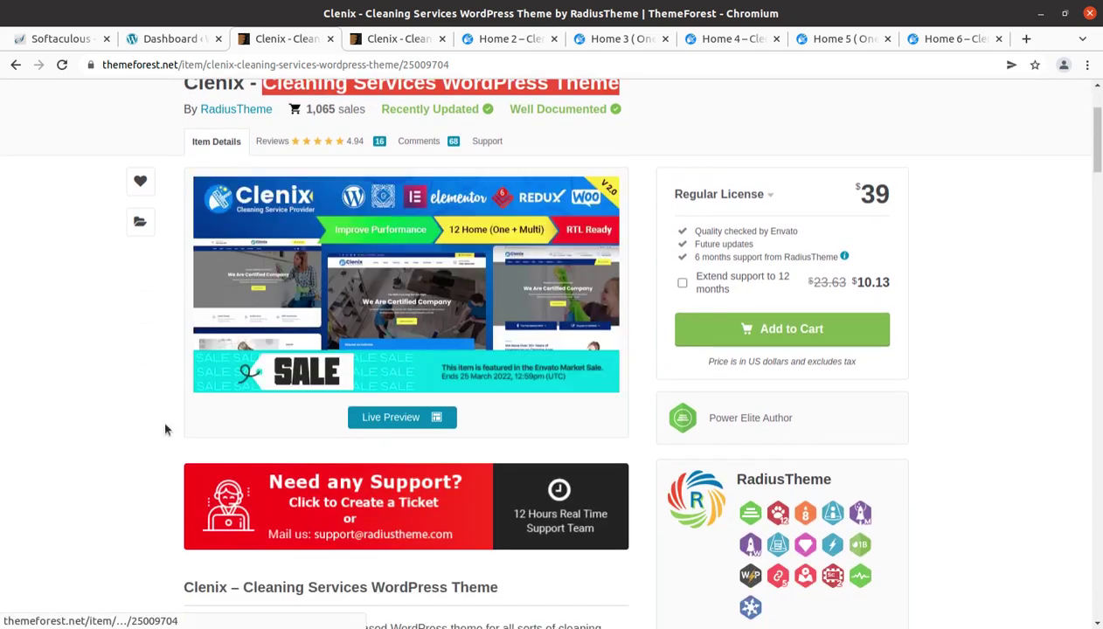
pyautogui.scroll(-3, 29, 449)
pyautogui.scroll(-3, 29, 451)
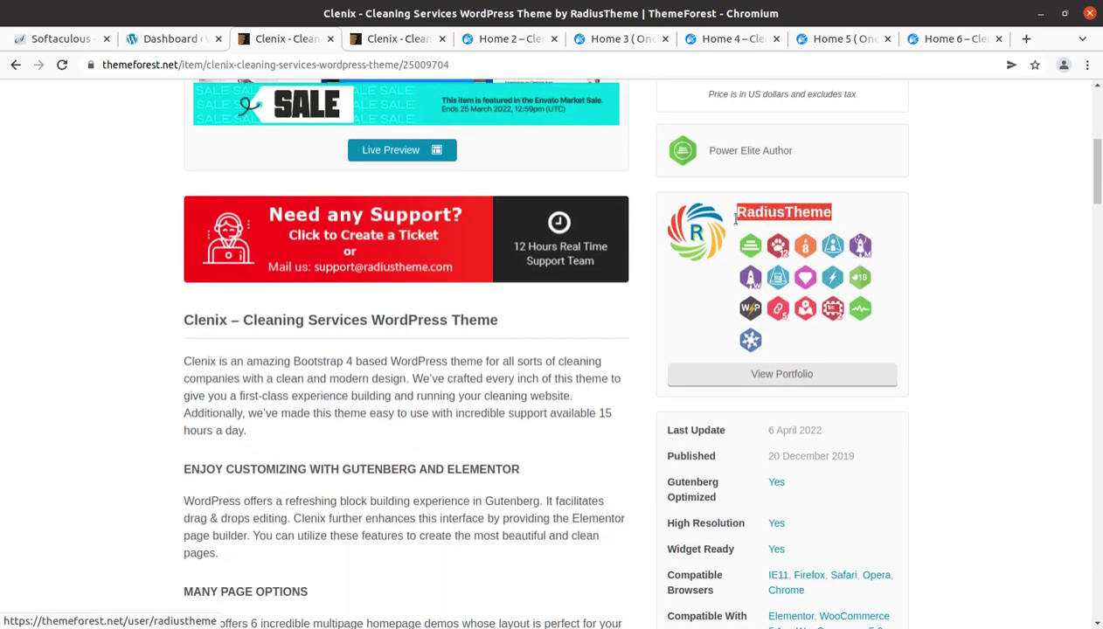
# - Check the Clenix listing's author status, publication date and last update, and view the cleaning service cards in the theme preview
pyautogui.moveTo(801, 155); pyautogui.dragTo(710, 155)
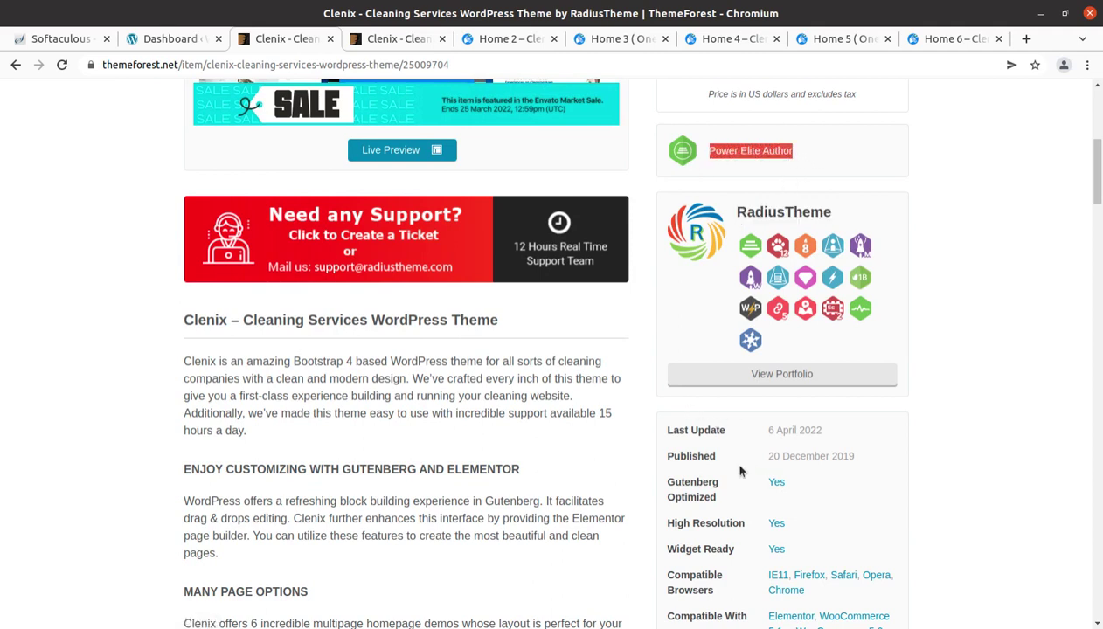
pyautogui.moveTo(862, 456); pyautogui.dragTo(747, 453)
pyautogui.moveTo(819, 429); pyautogui.dragTo(660, 432)
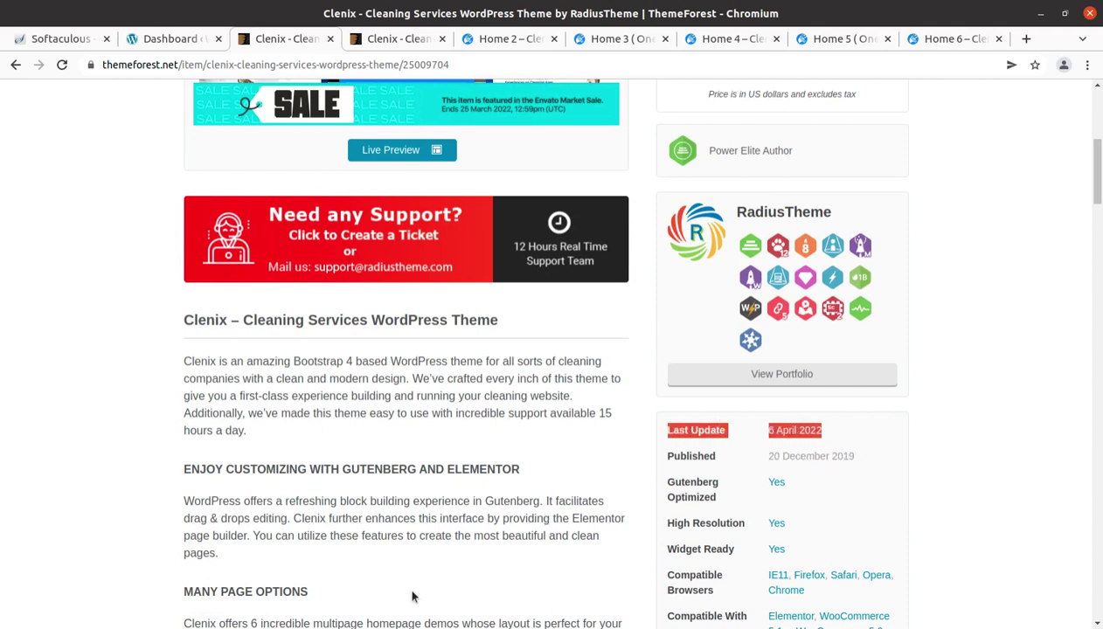
pyautogui.scroll(-1, 114, 396)
pyautogui.click(114, 396)
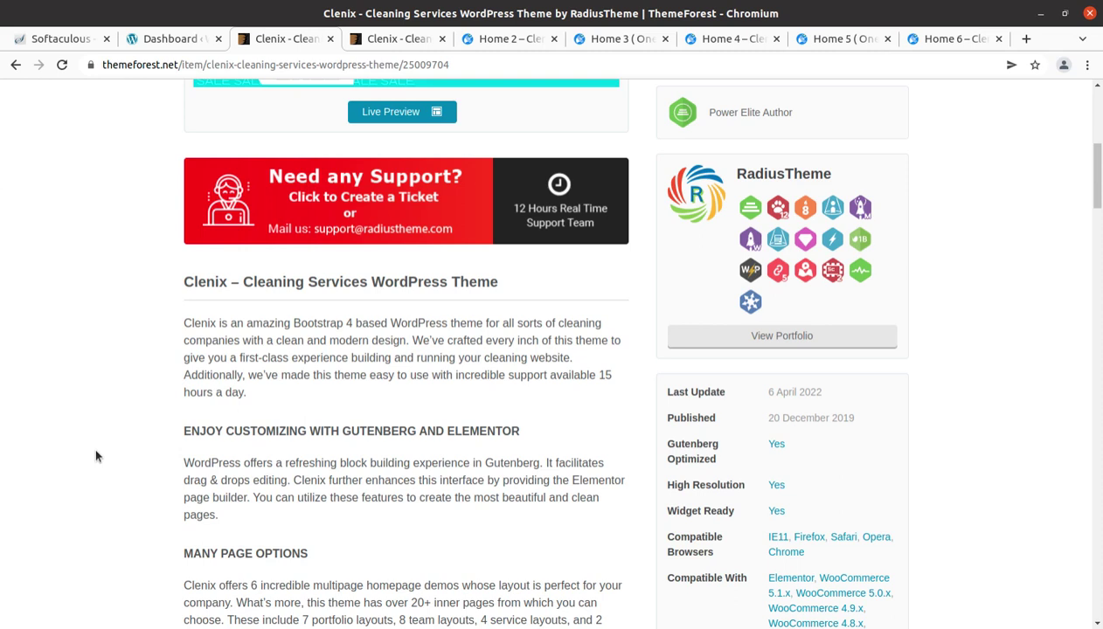
pyautogui.scroll(-3, 163, 444)
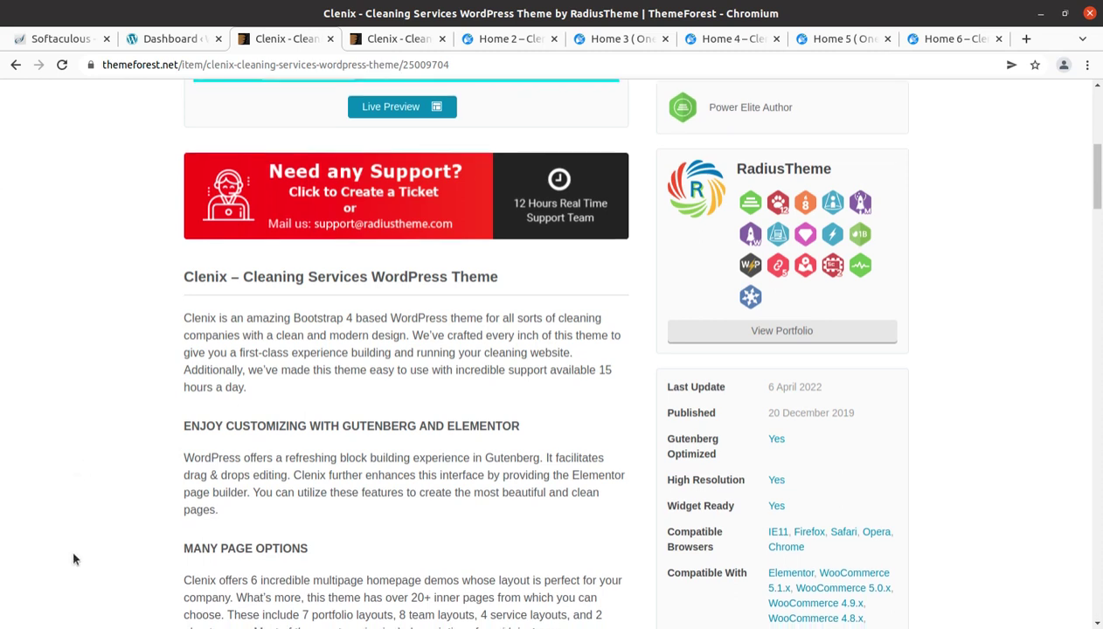
pyautogui.click(377, 40)
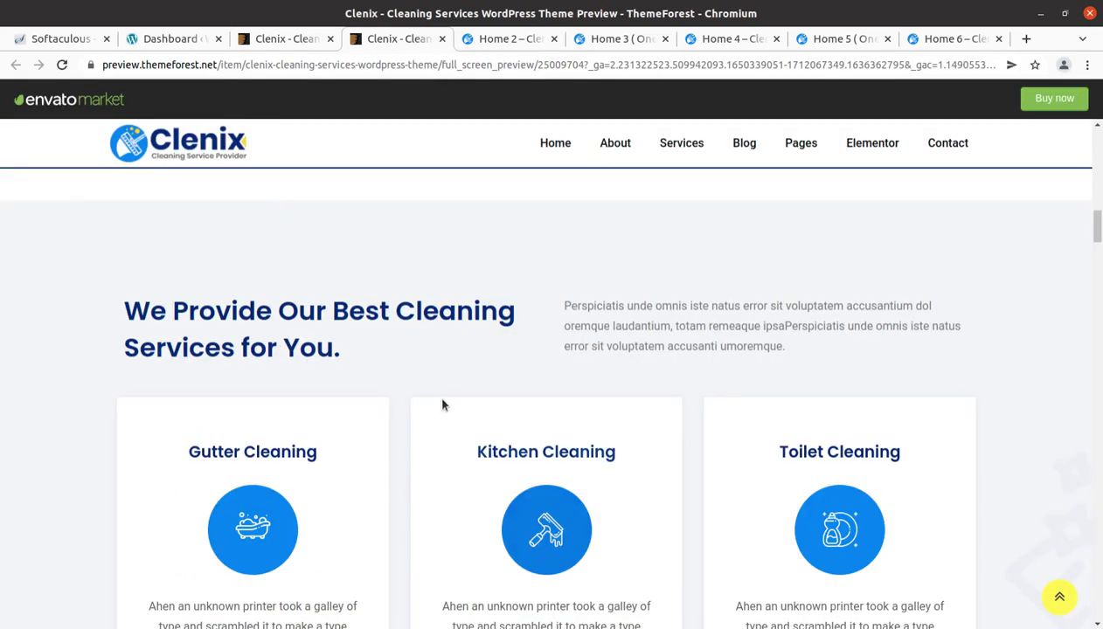
pyautogui.scroll(-4, 441, 406)
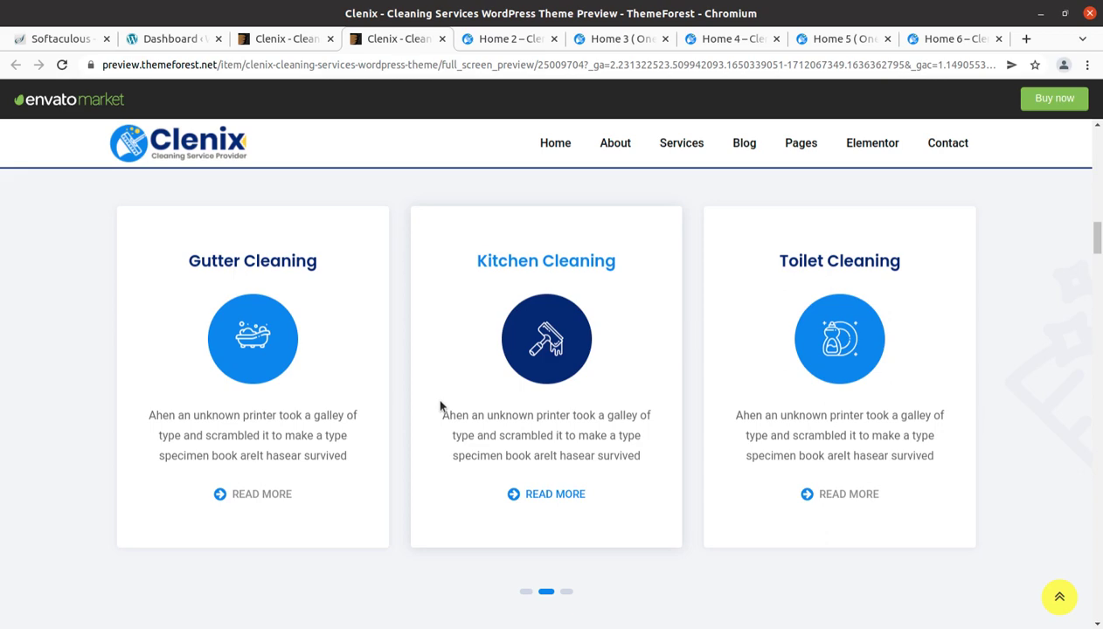
# - Switch to the WordPress dashboard and look over its Site Health, At a Glance, Activity and news widgets
pyautogui.click(162, 41)
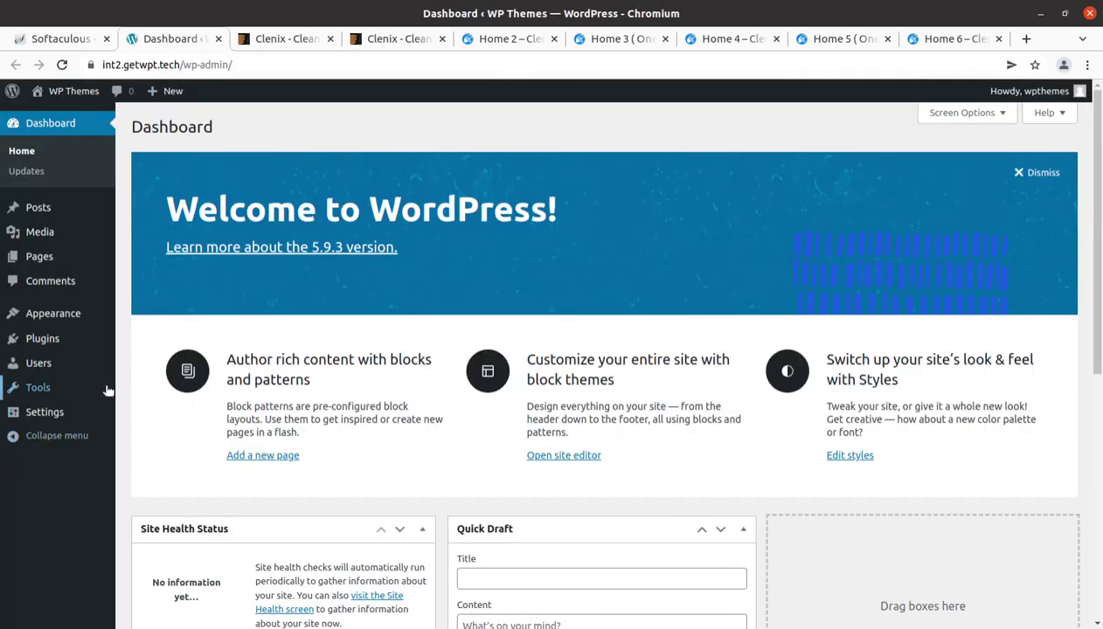
pyautogui.scroll(-2, 389, 463)
pyautogui.scroll(-1, 389, 463)
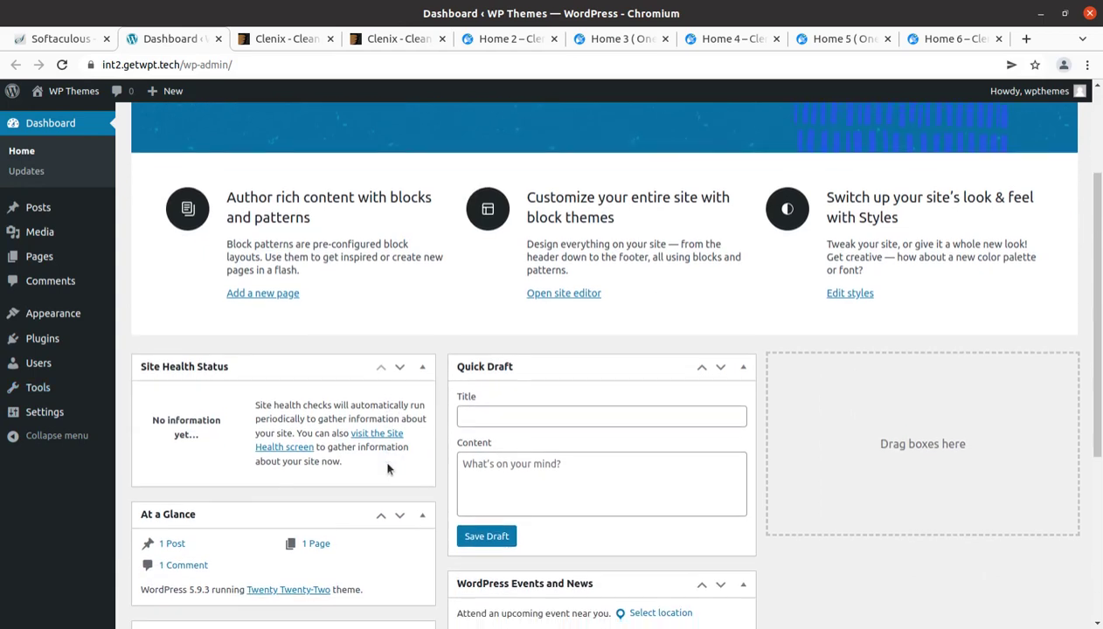
pyautogui.scroll(-2, 387, 469)
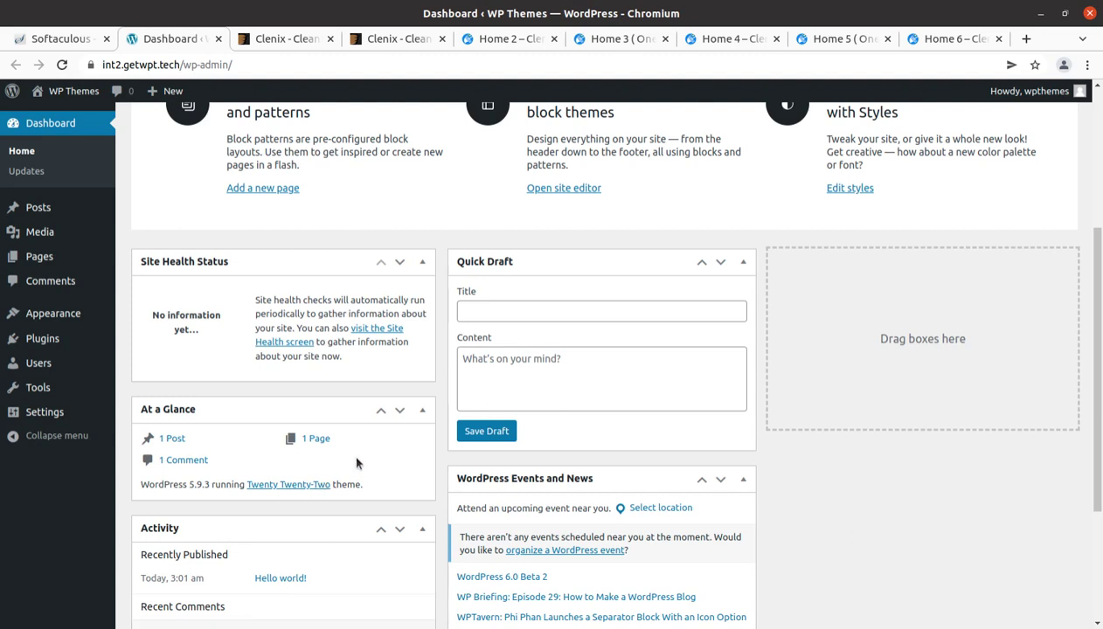
pyautogui.scroll(-4, 356, 464)
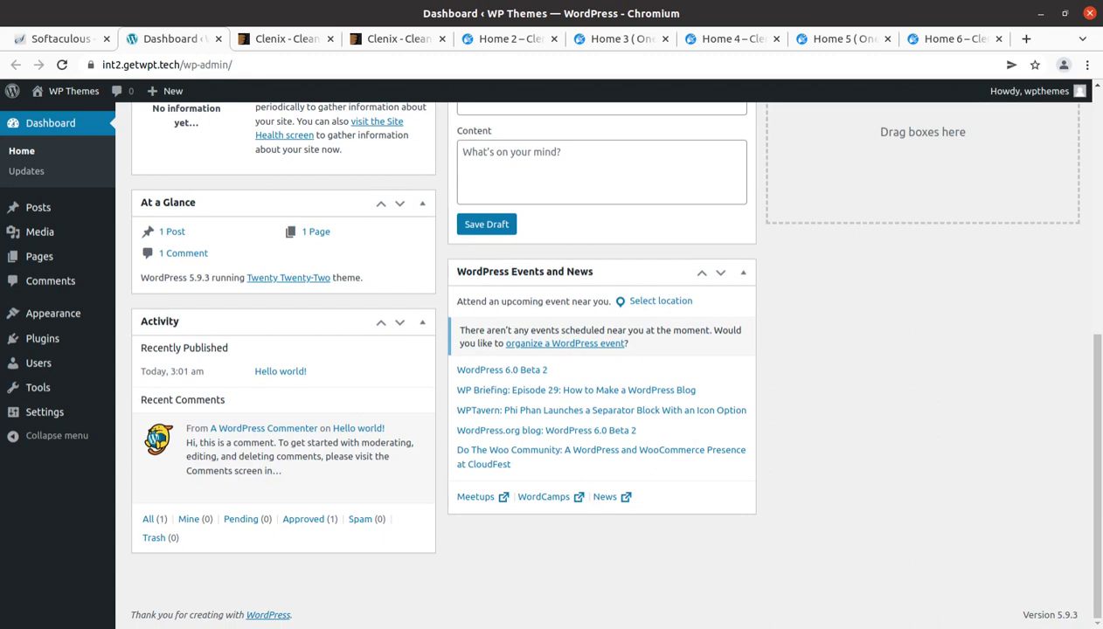
# - Switch to the file manager, look over the folders in clenix_v2.0.1 and open the Uploads folder
pyautogui.click(22, 26)
pyautogui.click(225, 128)
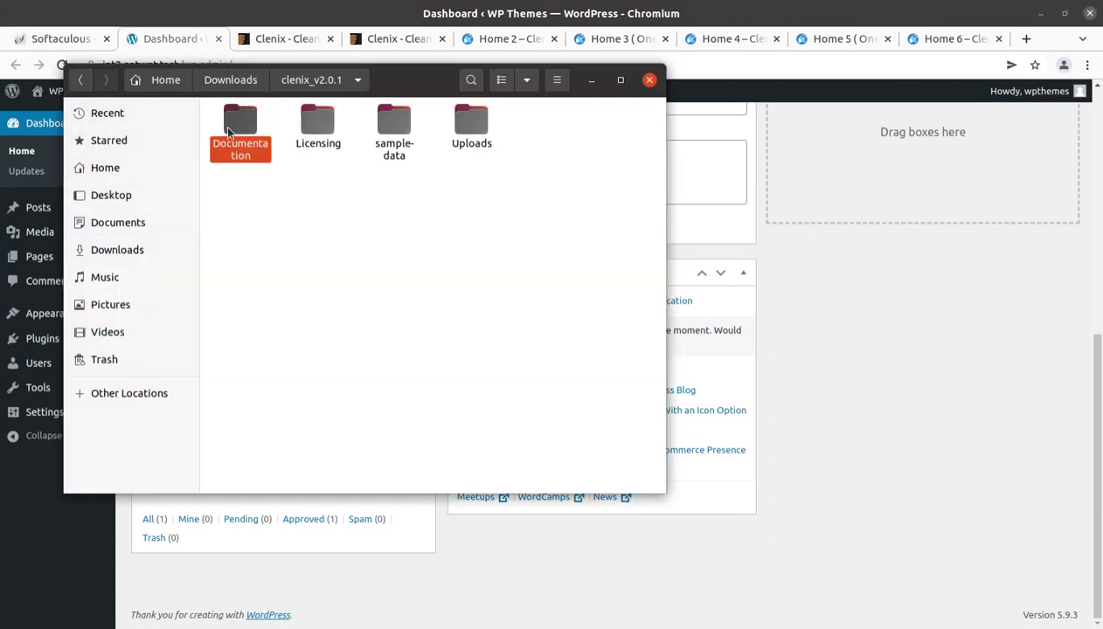
pyautogui.click(283, 138)
pyautogui.click(393, 127)
pyautogui.click(476, 126)
pyautogui.doubleClick(478, 129)
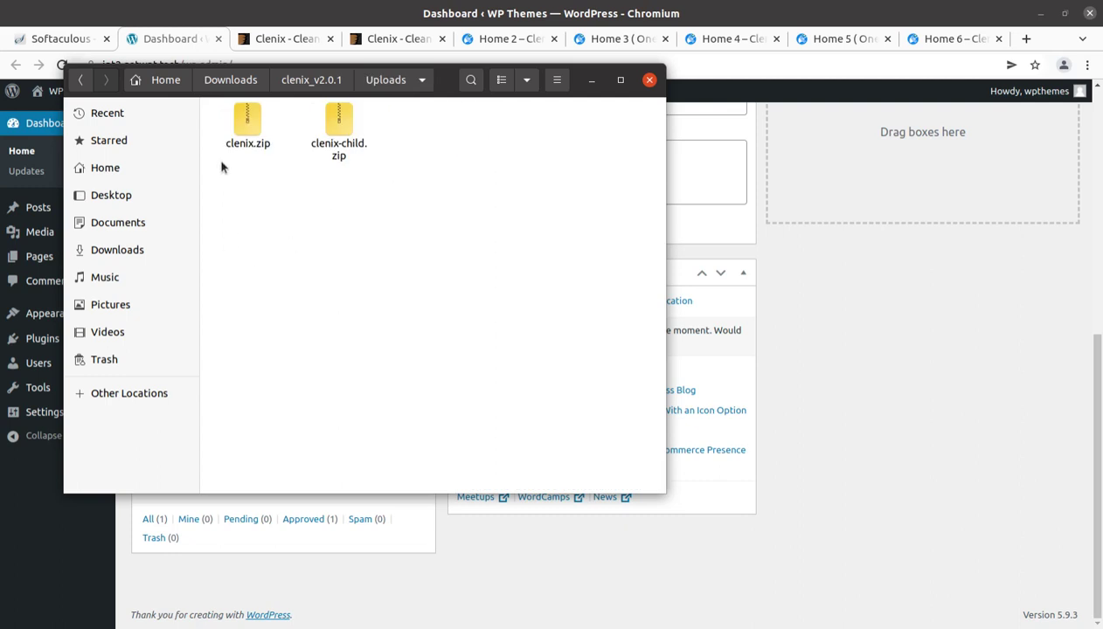
# - Inspect the clenix.zip and clenix-child.zip archives in the Uploads folder, and minimize the file manager
pyautogui.click(252, 145)
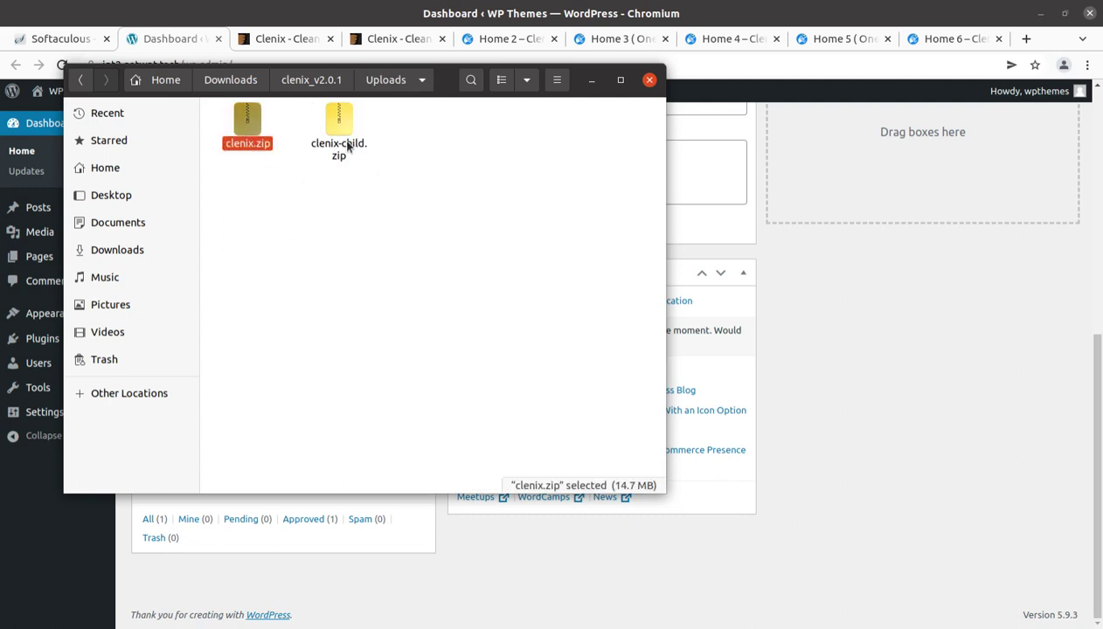
pyautogui.click(341, 145)
pyautogui.click(245, 141)
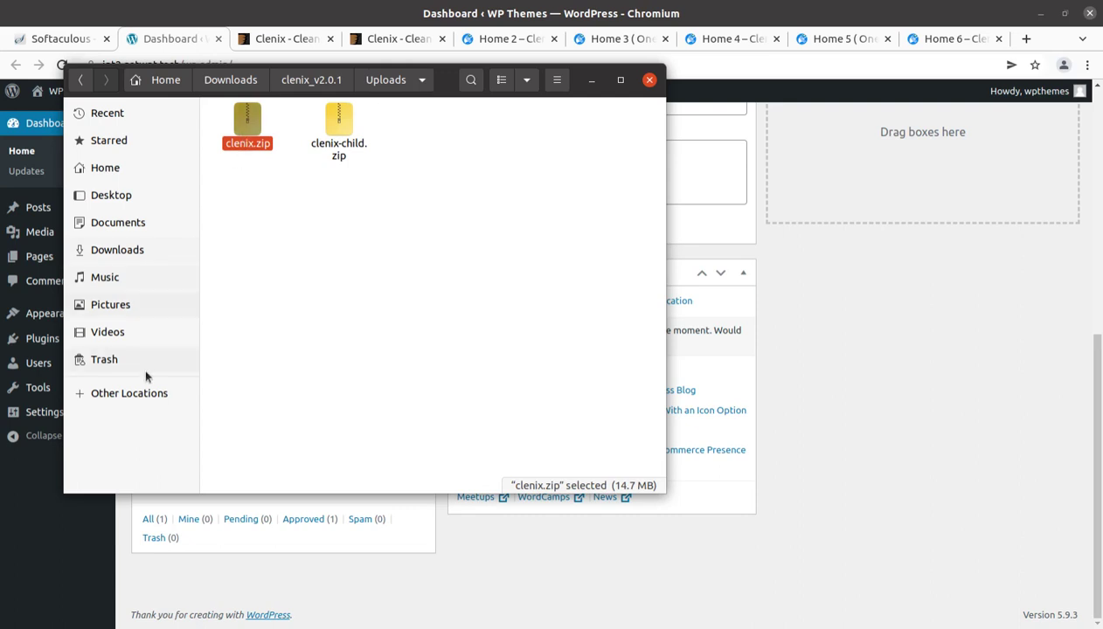
pyautogui.click(592, 82)
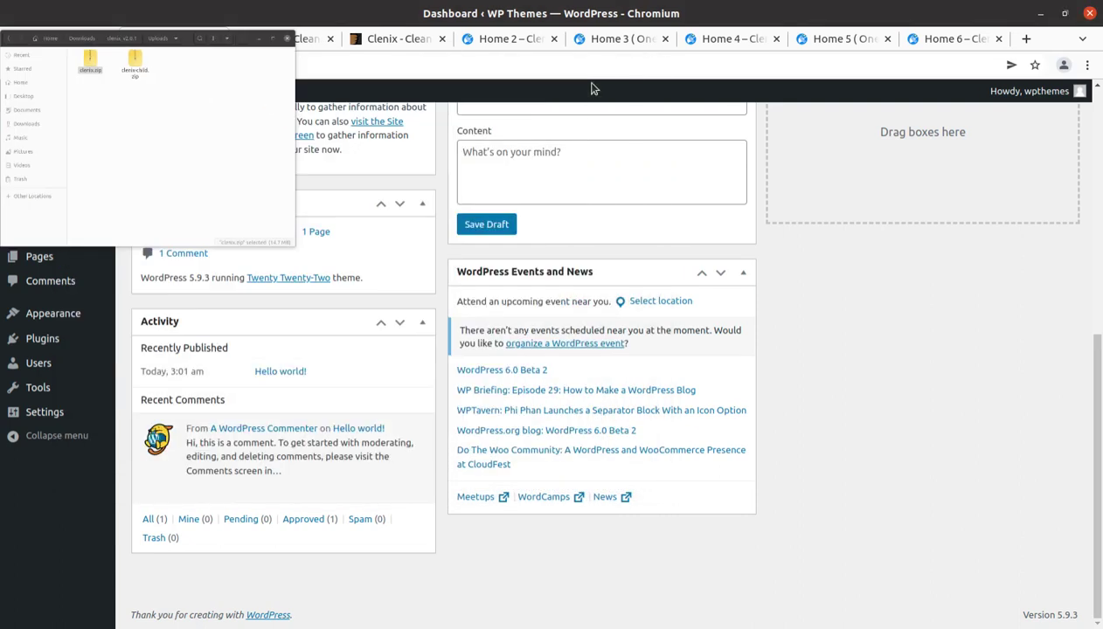
# - Open the form for uploading a new theme as a .zip file in the WordPress site
pyautogui.click(52, 315)
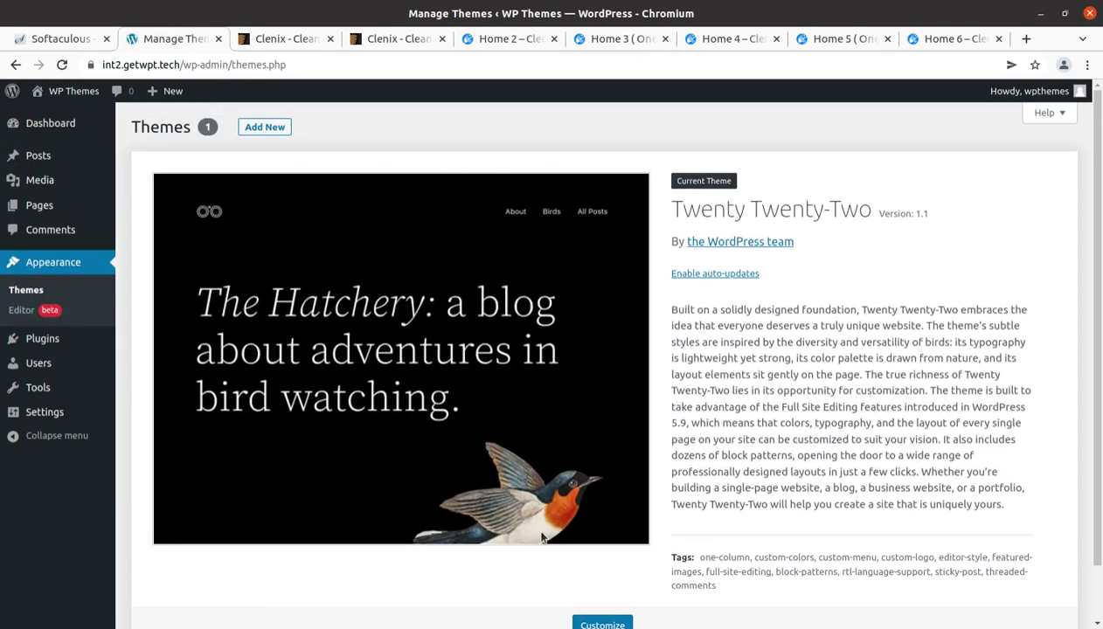
pyautogui.click(265, 127)
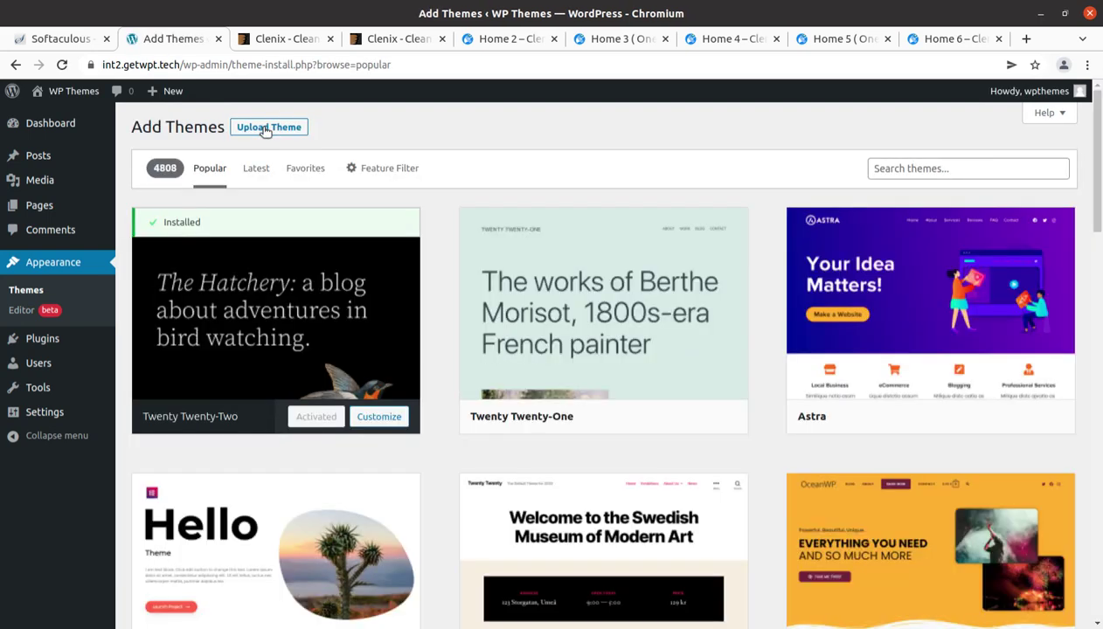
pyautogui.click(267, 129)
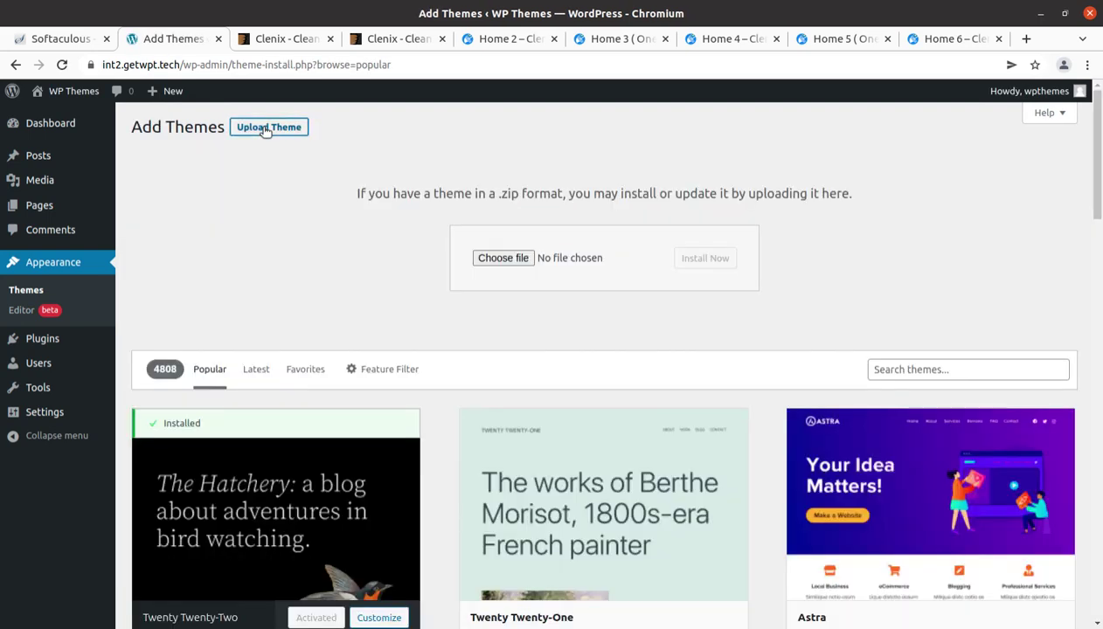
# - Choose clenix.zip from the Uploads folder as the theme file and install it
pyautogui.click(512, 262)
pyautogui.doubleClick(316, 92)
pyautogui.click(319, 145)
pyautogui.doubleClick(319, 146)
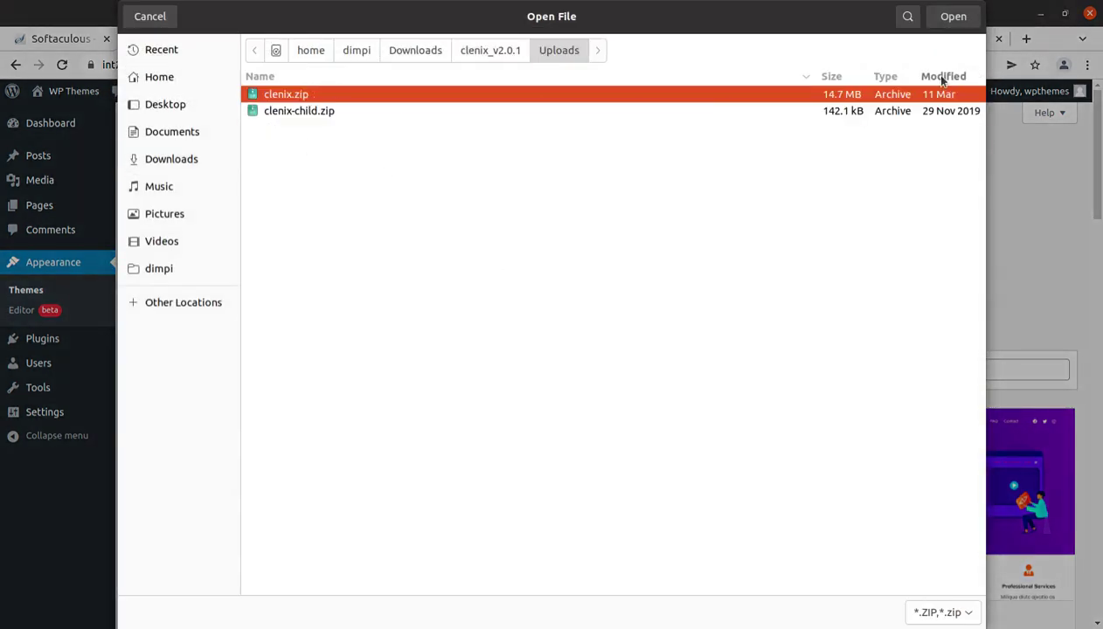
pyautogui.click(953, 16)
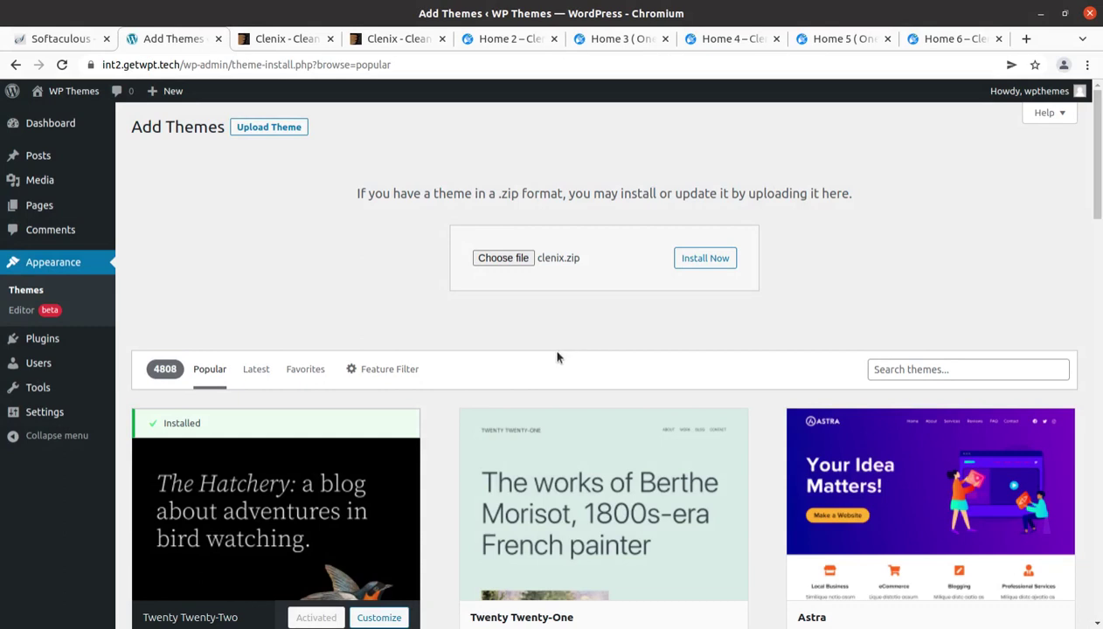
pyautogui.click(707, 261)
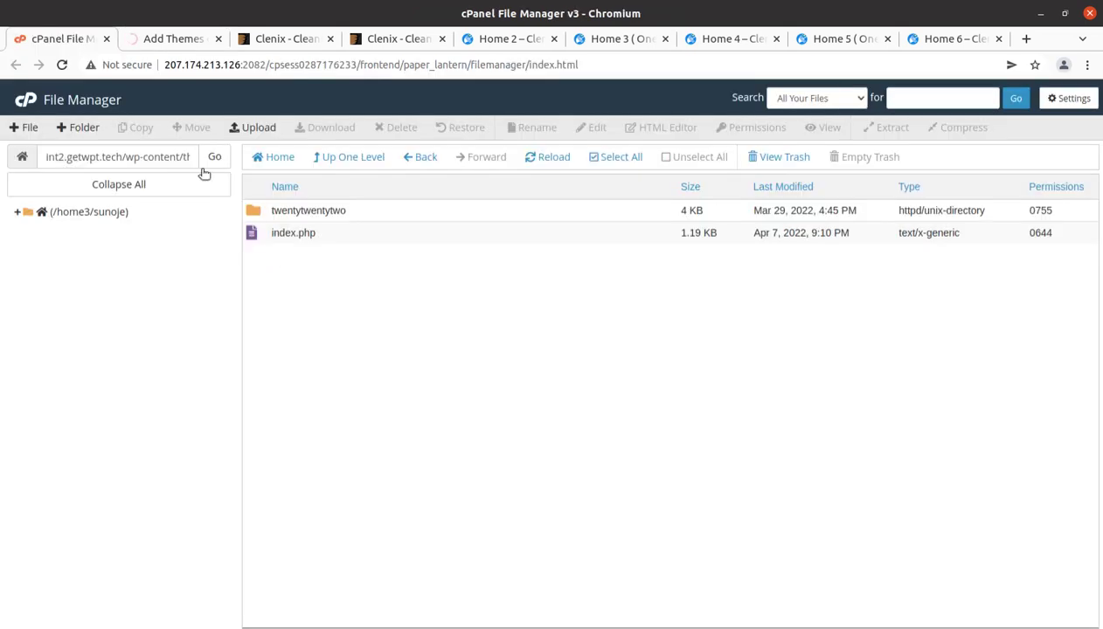
# - Look at the wp-content/themes folder path in the cPanel File Manager and return to the WordPress theme upload page
pyautogui.moveTo(123, 157); pyautogui.dragTo(202, 166)
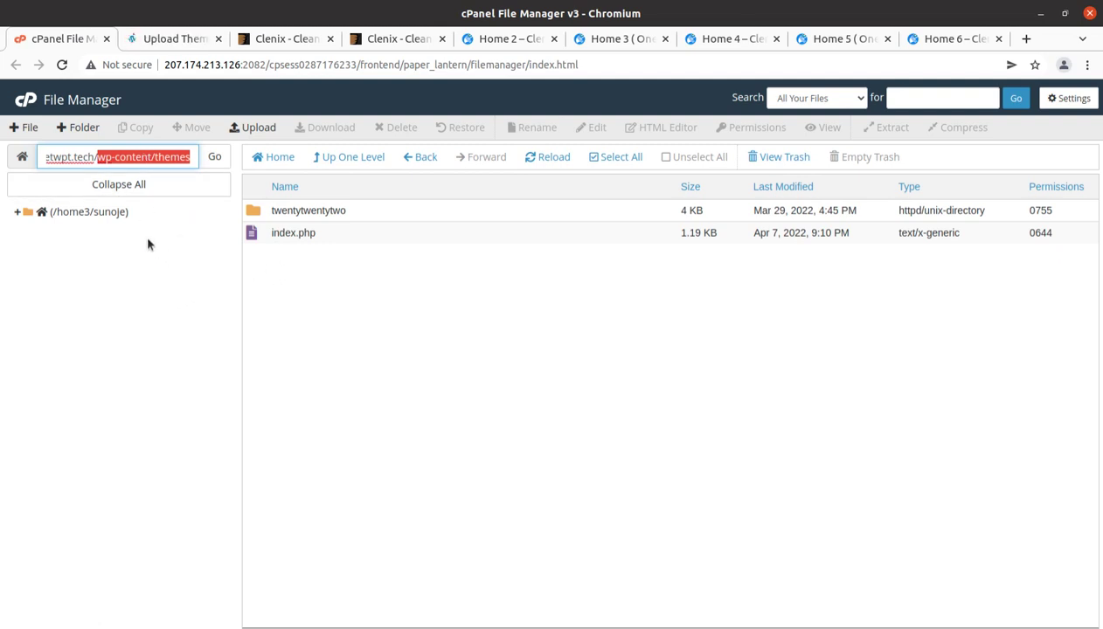
pyautogui.click(164, 38)
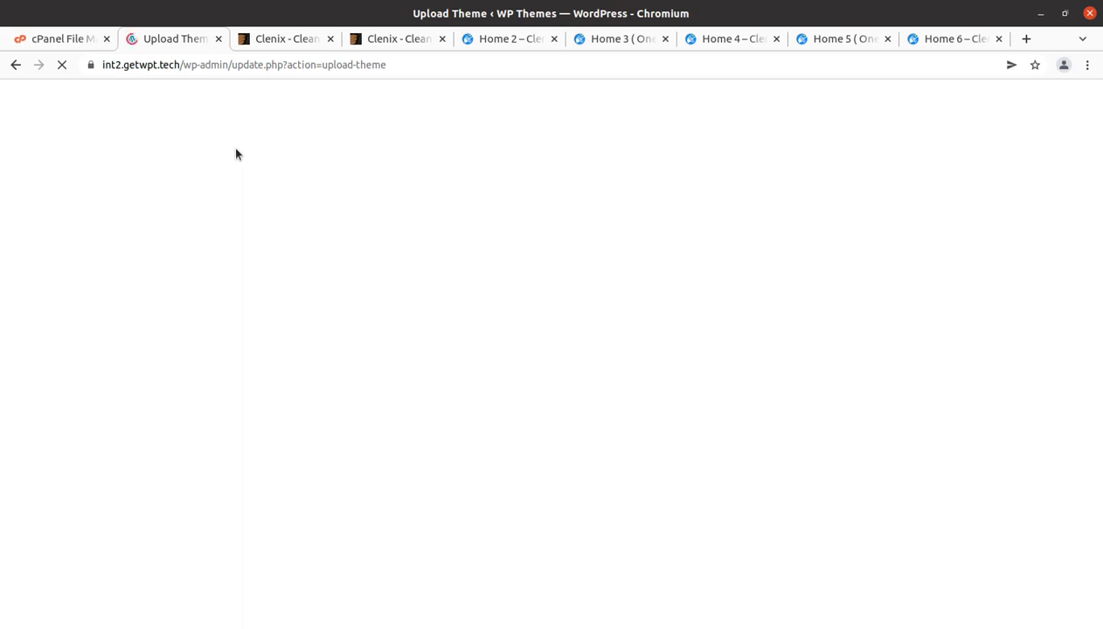
pyautogui.click(54, 43)
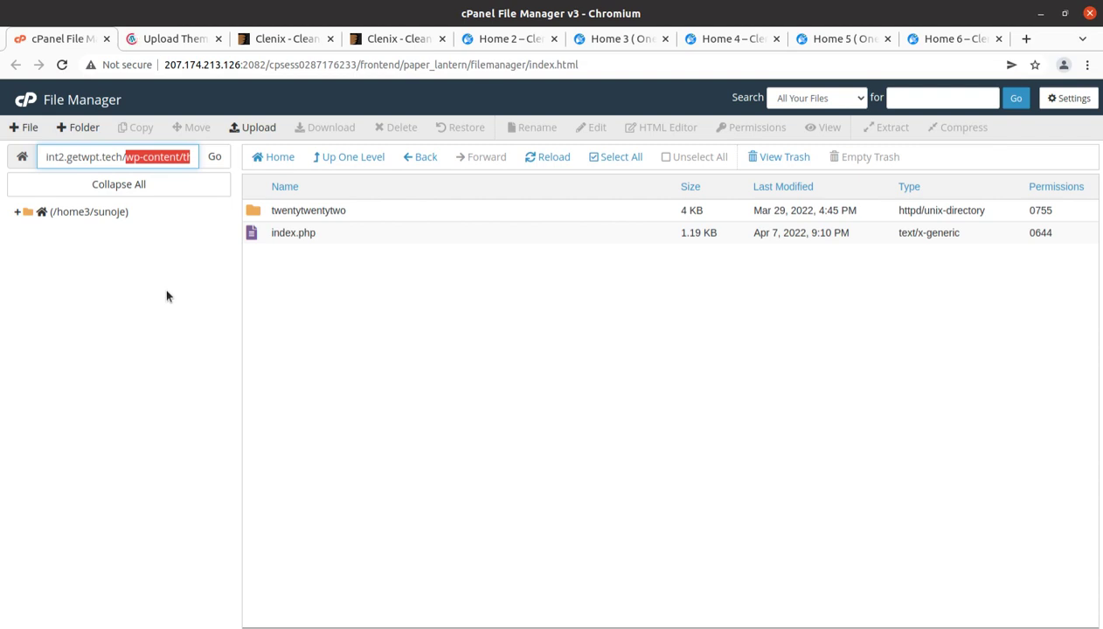
pyautogui.hotkey('ctrl', 'Tab')
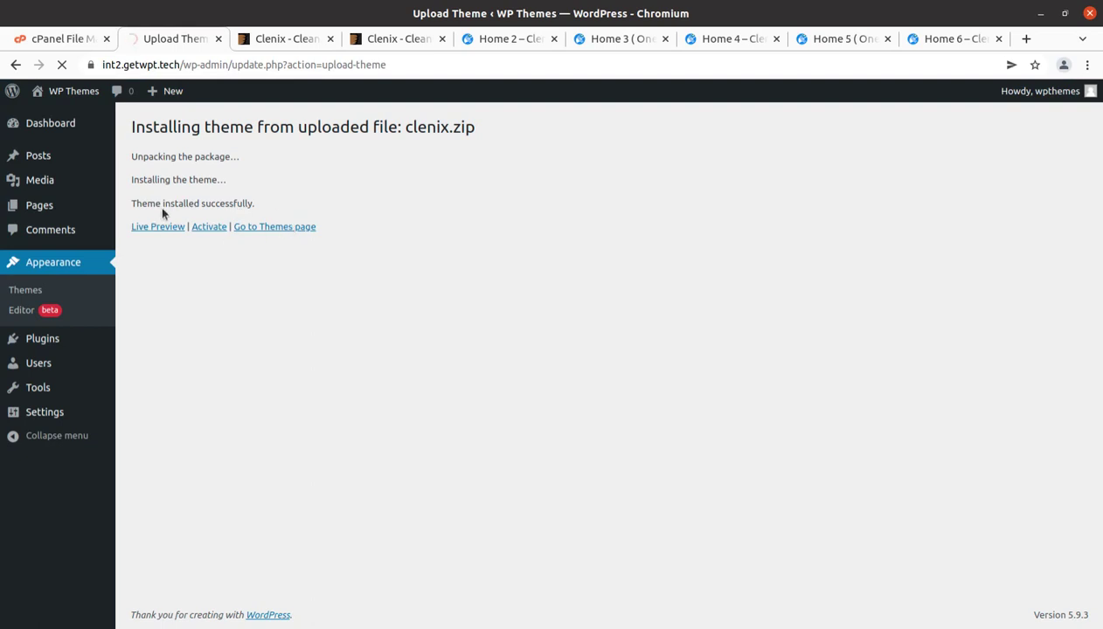
# - Go to the site's installed themes and examine the Clenix theme's details, including its version
pyautogui.click(270, 229)
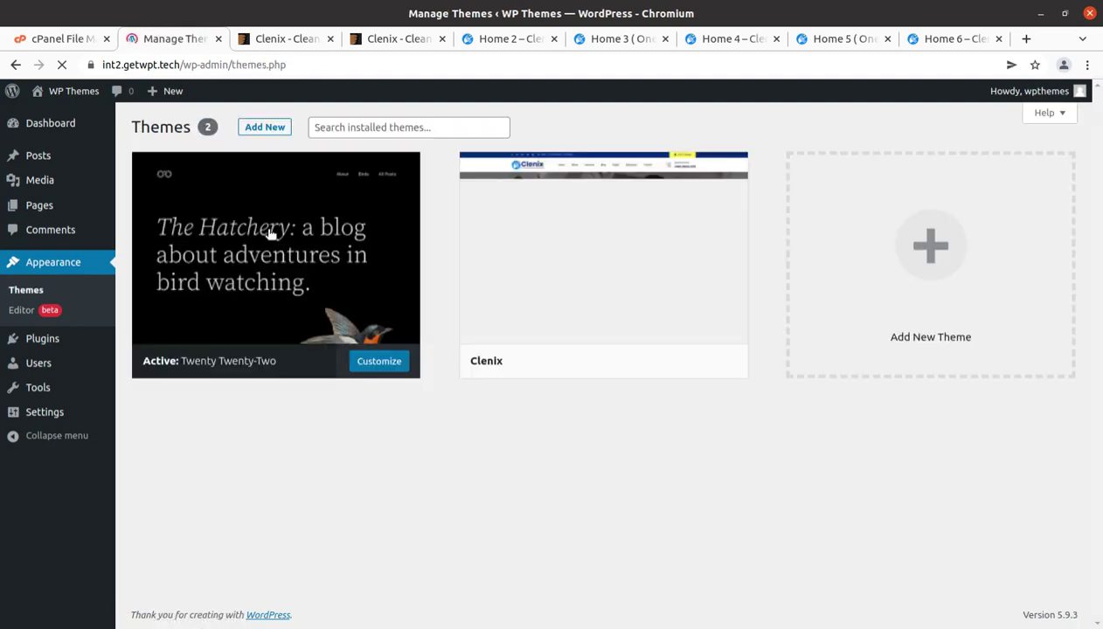
pyautogui.moveTo(580, 281)
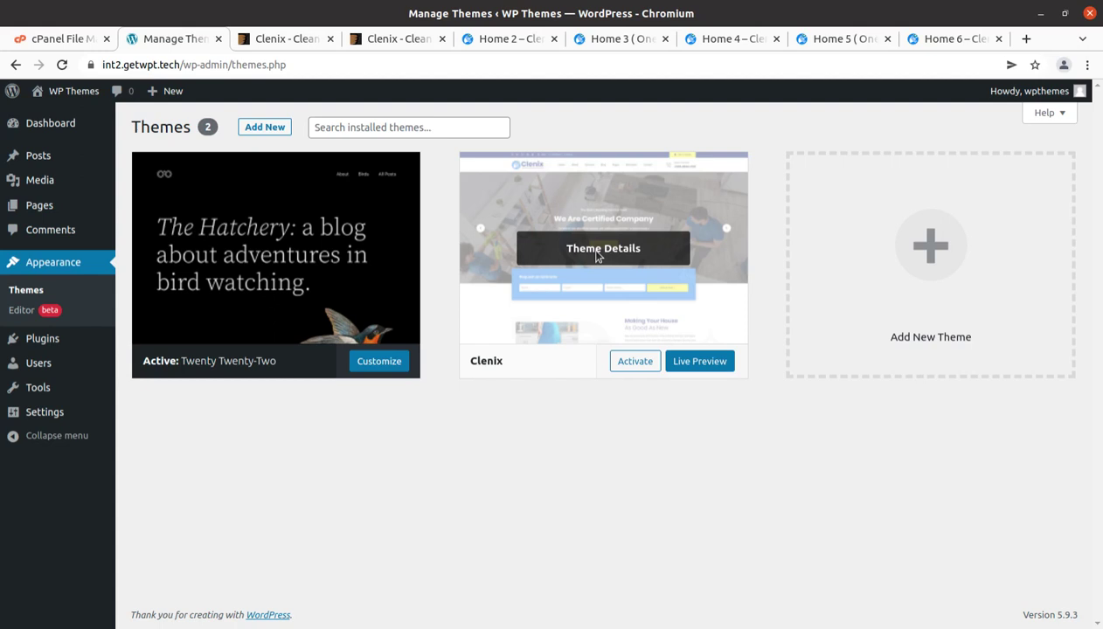
pyautogui.click(598, 253)
pyautogui.moveTo(671, 212); pyautogui.dragTo(736, 216)
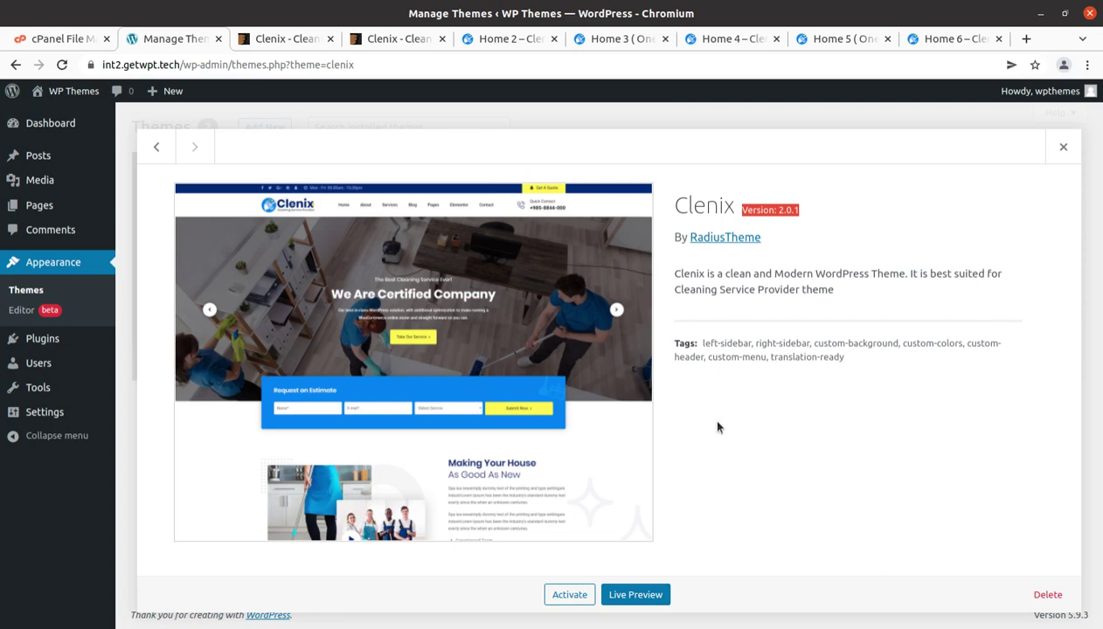
# - Activate the Clenix theme and begin installing the plugins it requires and recommends
pyautogui.click(574, 594)
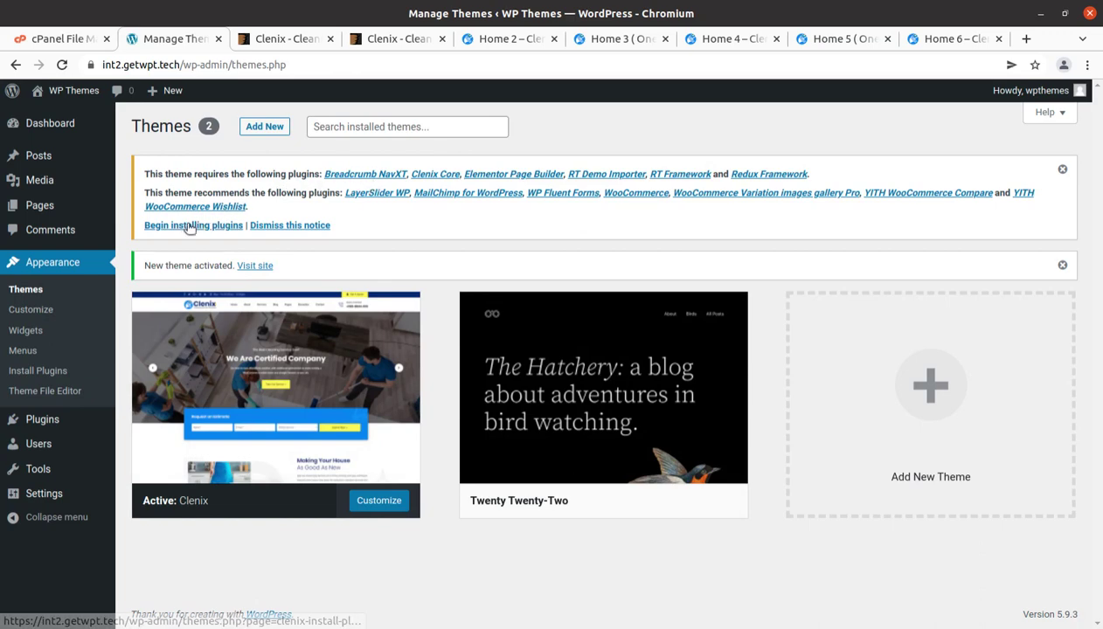
pyautogui.click(185, 226)
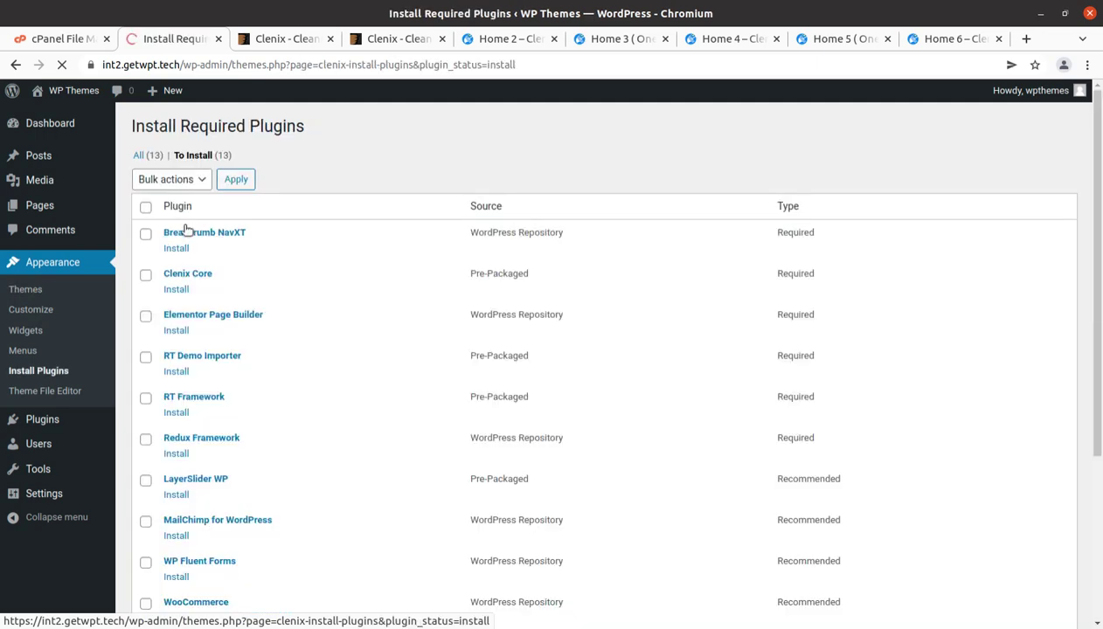
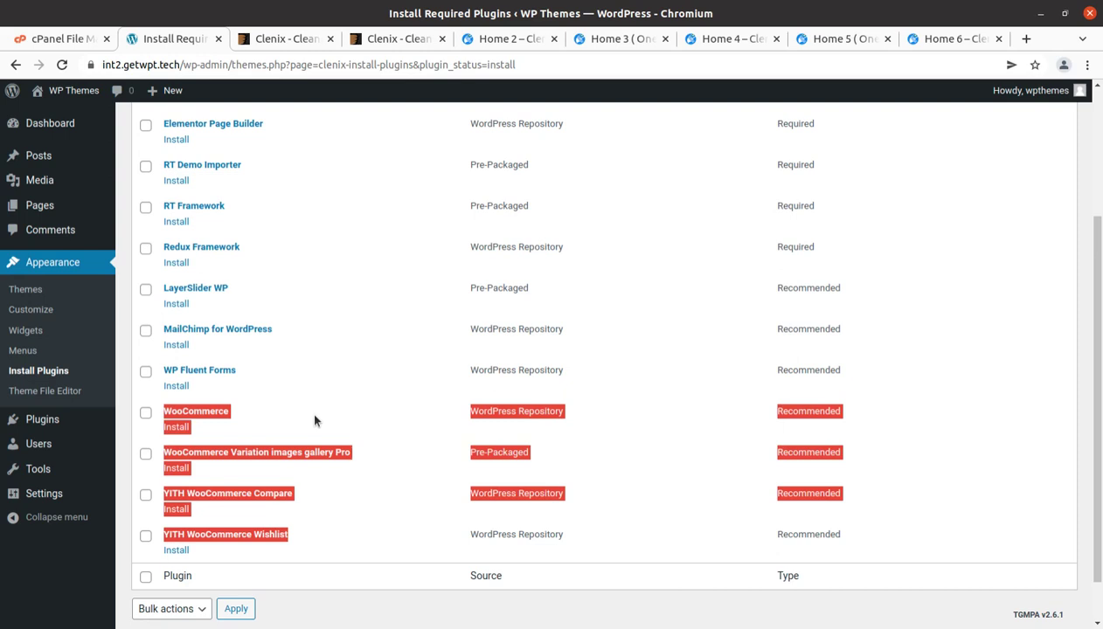
# - Examine the required plugins, including Redux Framework, Elementor Page Builder, Clenix Core and RT Framework, with their source and type
pyautogui.scroll(3, 314, 415)
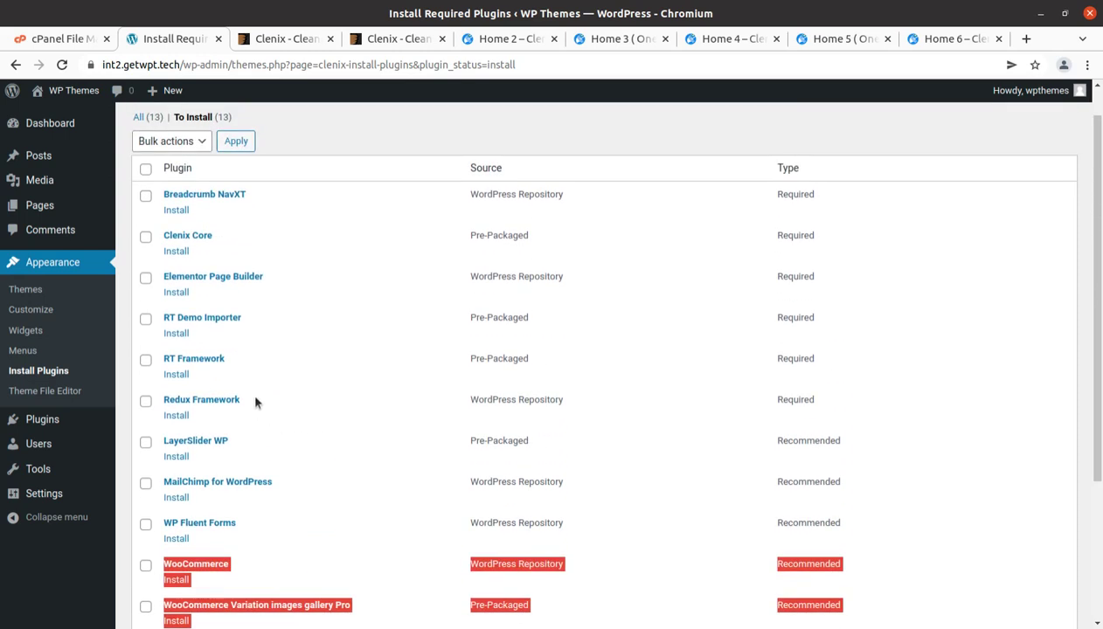
pyautogui.moveTo(254, 400); pyautogui.dragTo(162, 402)
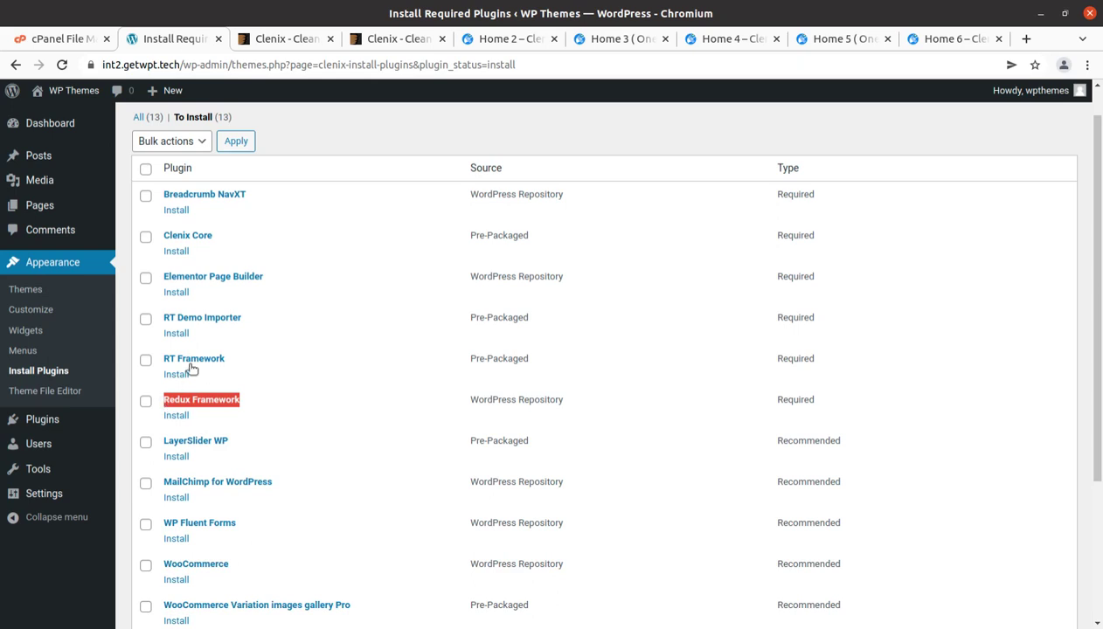
pyautogui.moveTo(264, 276); pyautogui.dragTo(160, 279)
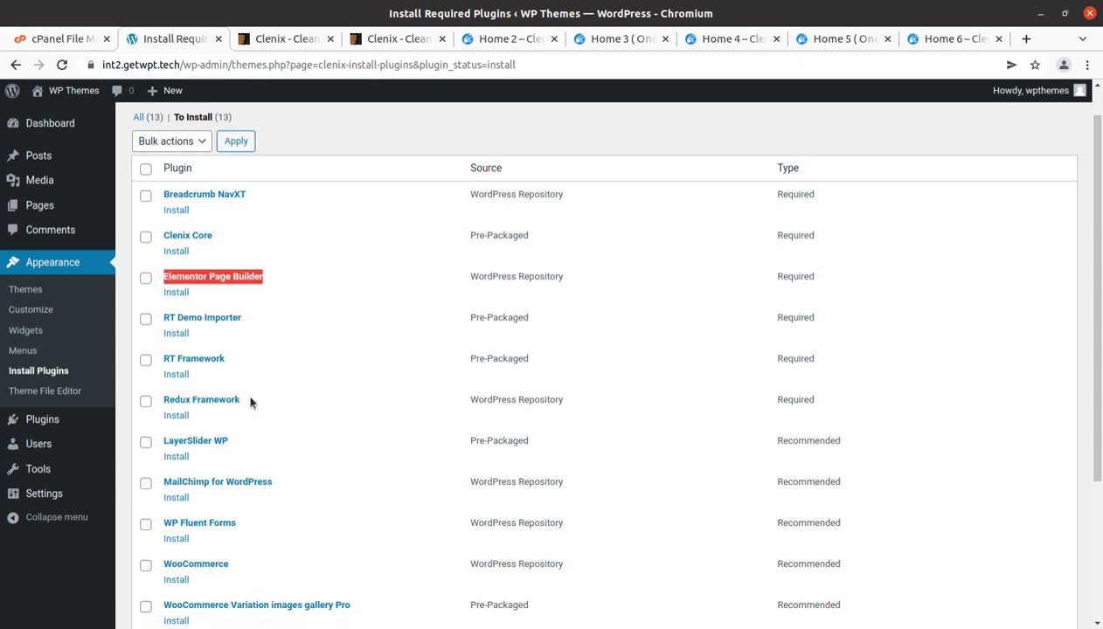
pyautogui.moveTo(250, 401); pyautogui.dragTo(162, 402)
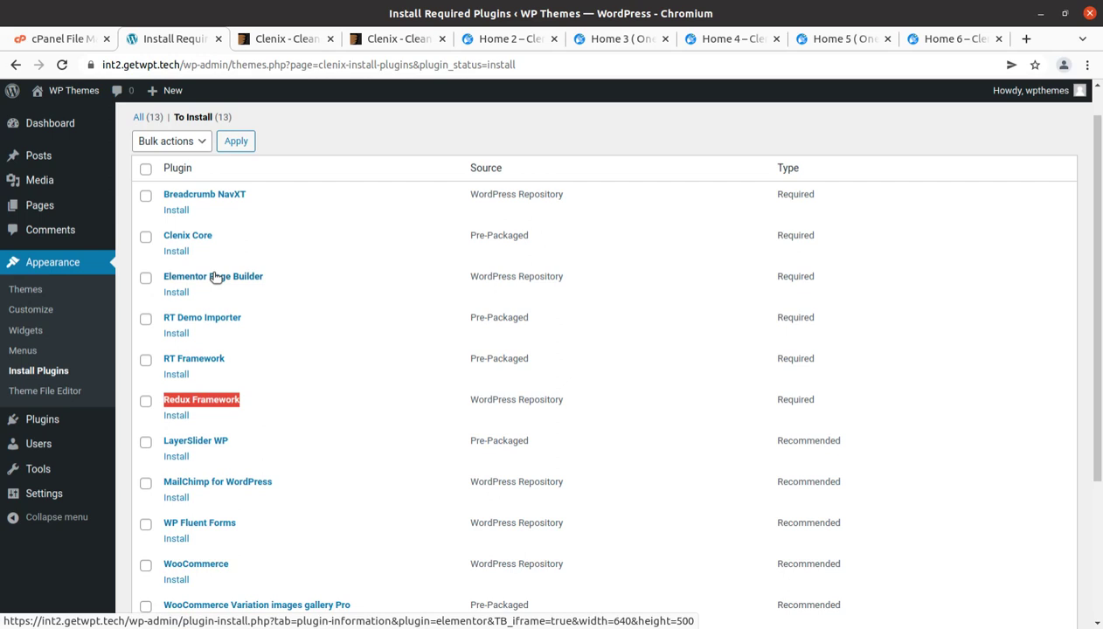
pyautogui.moveTo(219, 236); pyautogui.dragTo(165, 237)
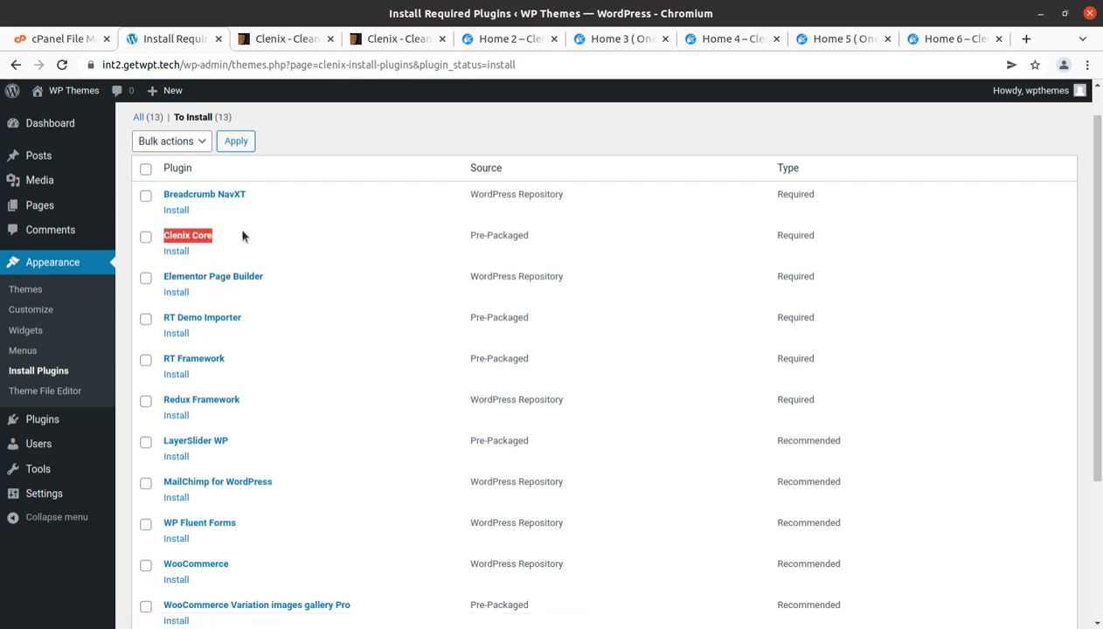
pyautogui.moveTo(564, 236); pyautogui.dragTo(465, 231)
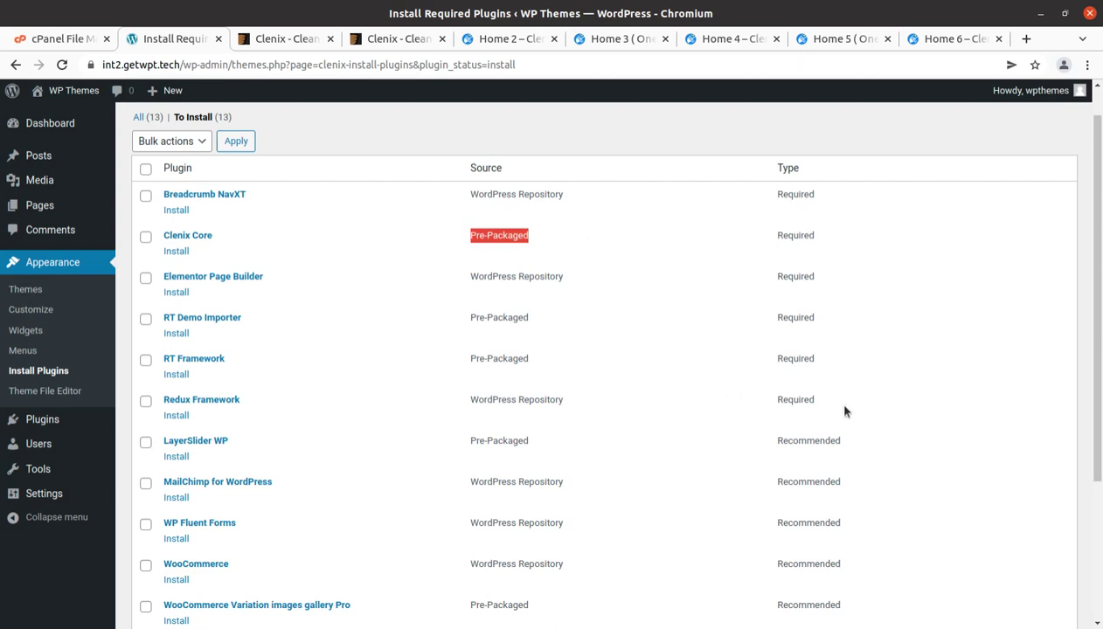
pyautogui.moveTo(844, 411); pyautogui.dragTo(273, 194)
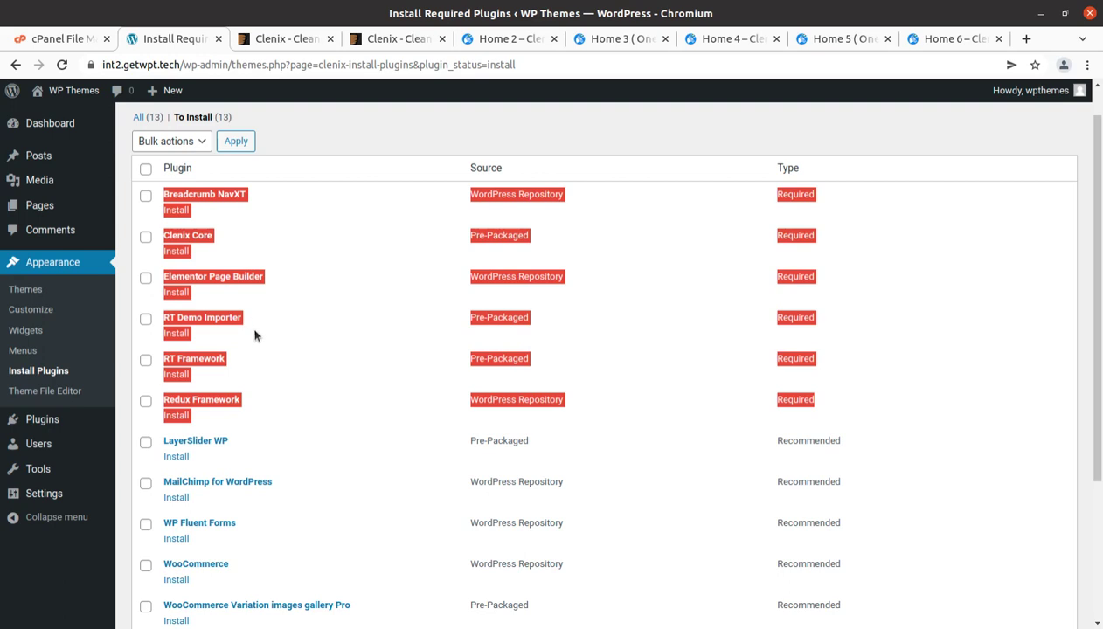
pyautogui.moveTo(256, 360); pyautogui.dragTo(158, 359)
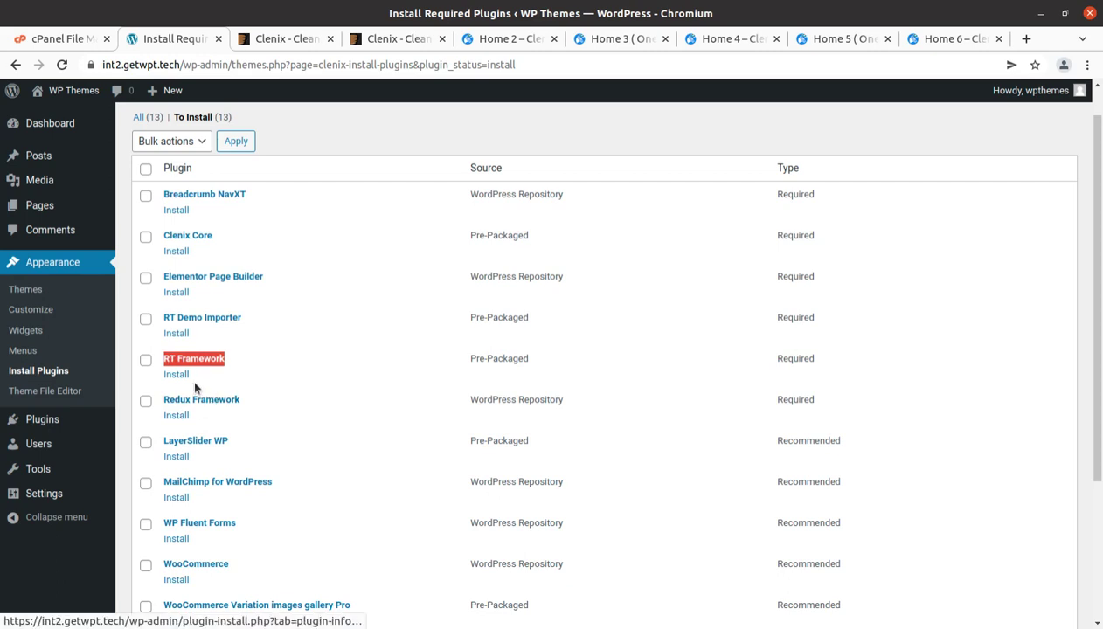
# - Examine the recommended plugins LayerSlider WP, MailChimp for WordPress and WP Fluent Forms
pyautogui.scroll(-3, 193, 385)
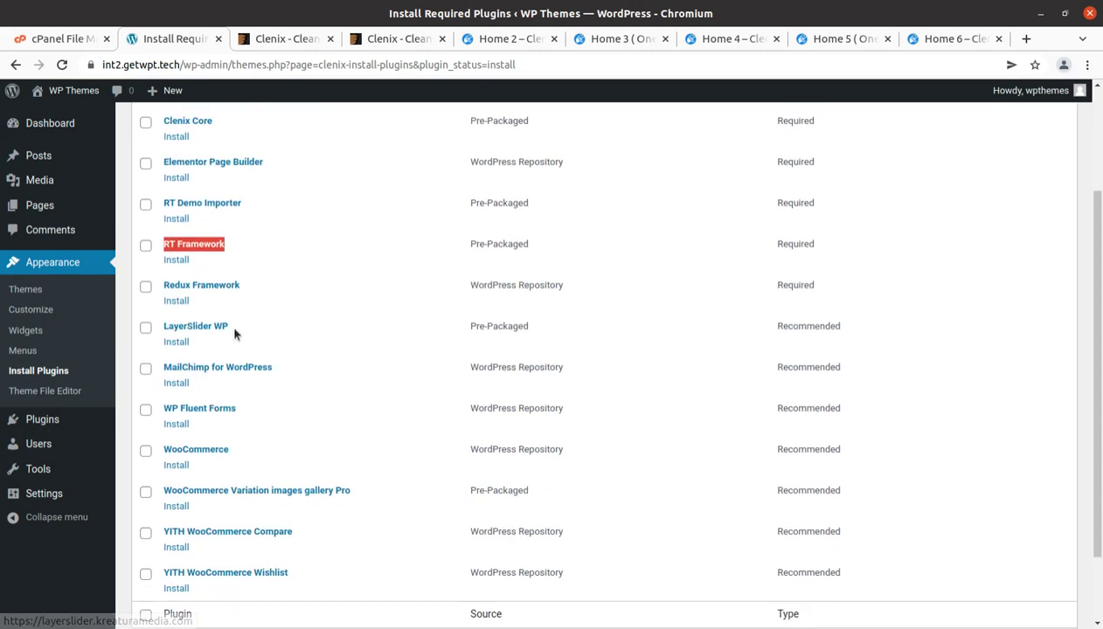
pyautogui.moveTo(229, 325); pyautogui.dragTo(158, 327)
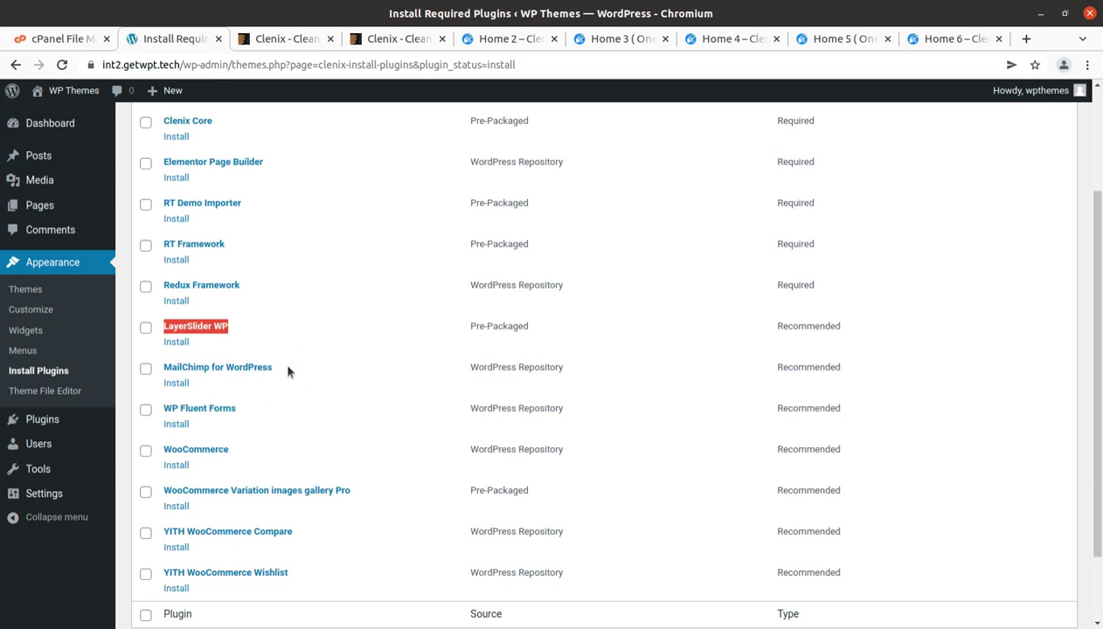
pyautogui.moveTo(287, 366); pyautogui.dragTo(157, 367)
pyautogui.scroll(-2, 241, 433)
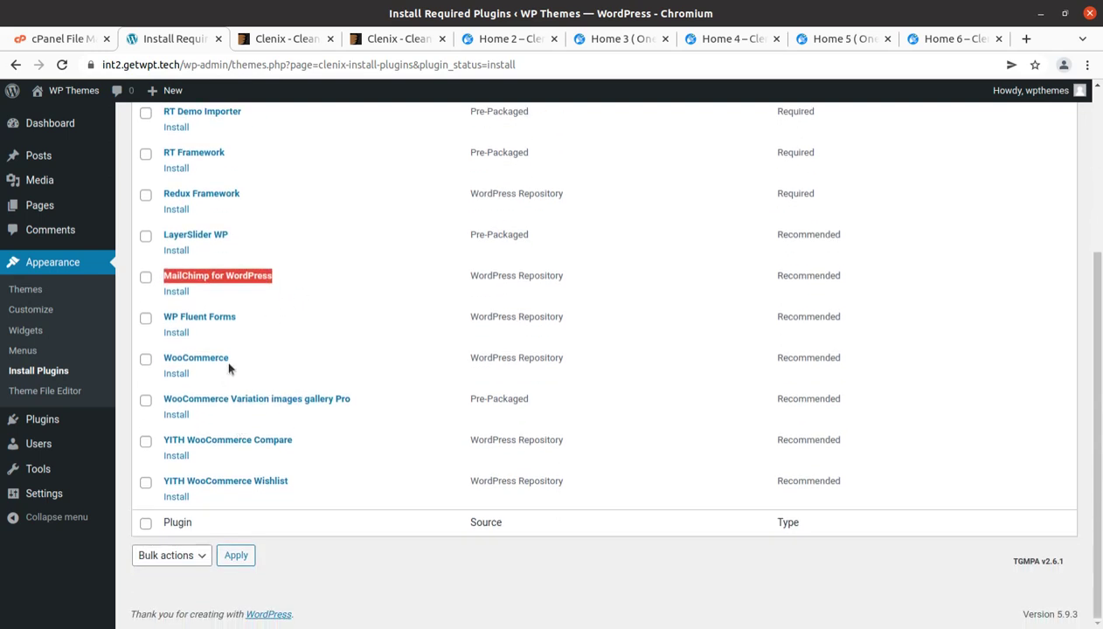
pyautogui.moveTo(254, 317); pyautogui.dragTo(160, 320)
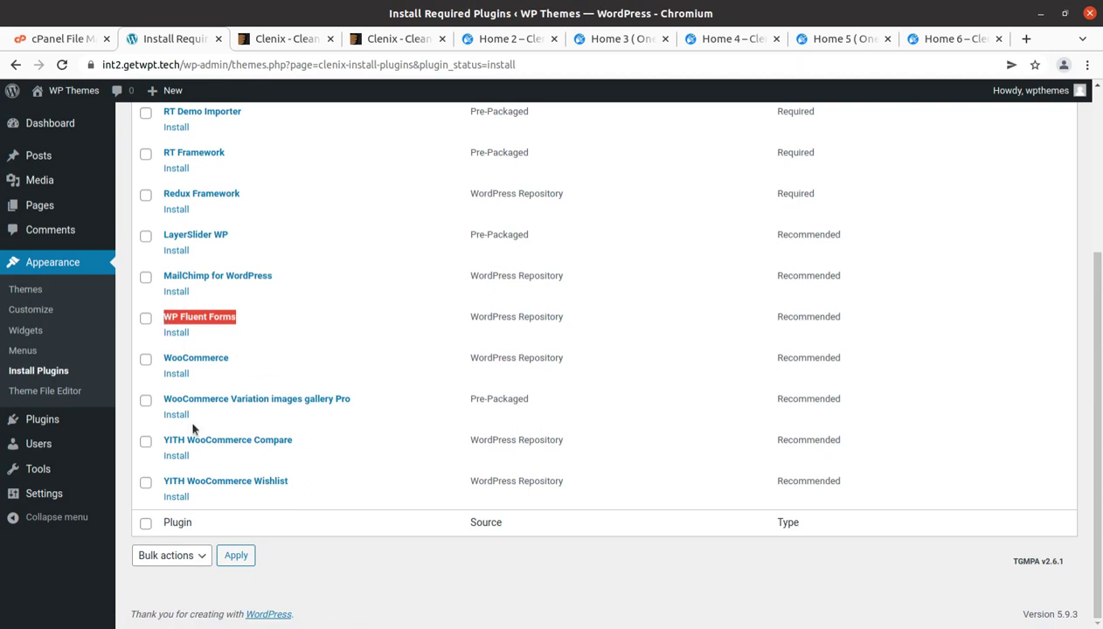
# - Select all the listed plugins and run the Install bulk action on them
pyautogui.scroll(4, 214, 406)
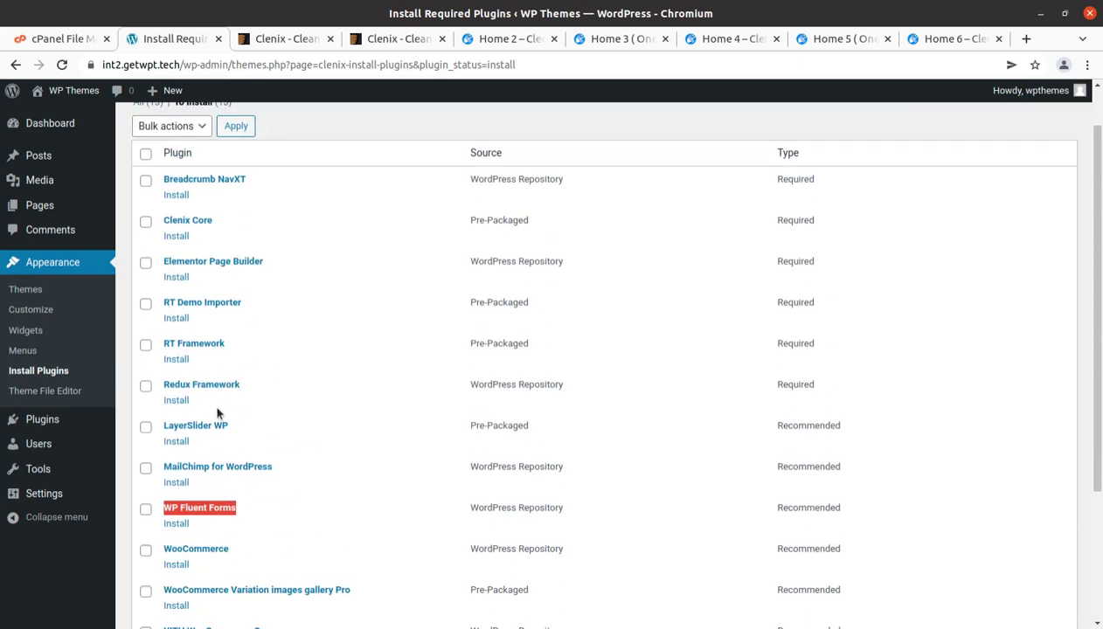
pyautogui.scroll(1, 253, 350)
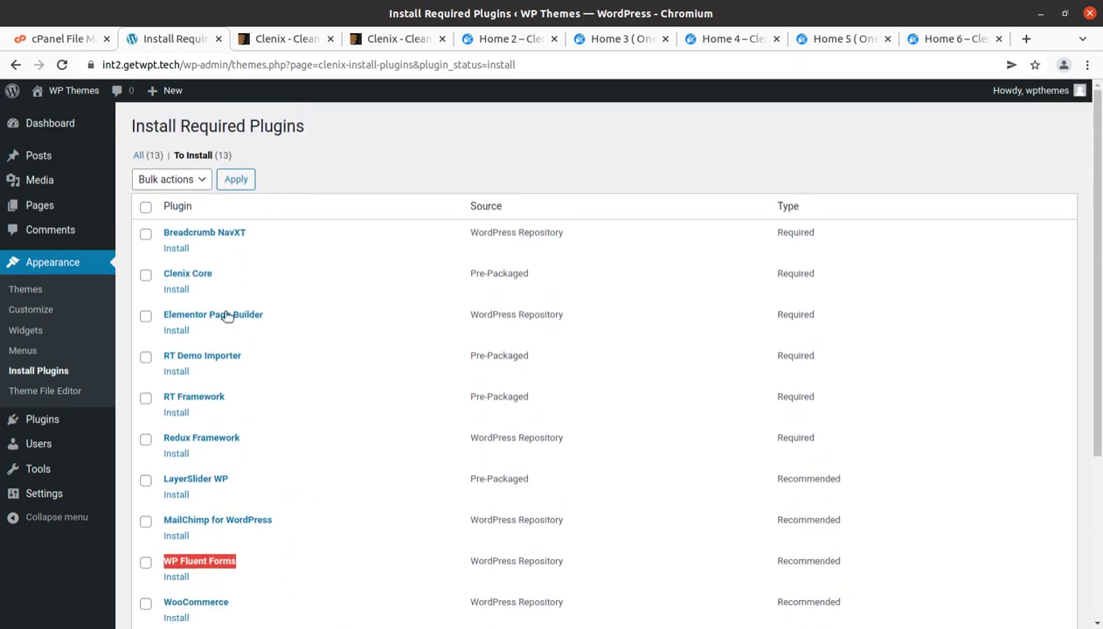
pyautogui.click(145, 208)
pyautogui.click(169, 187)
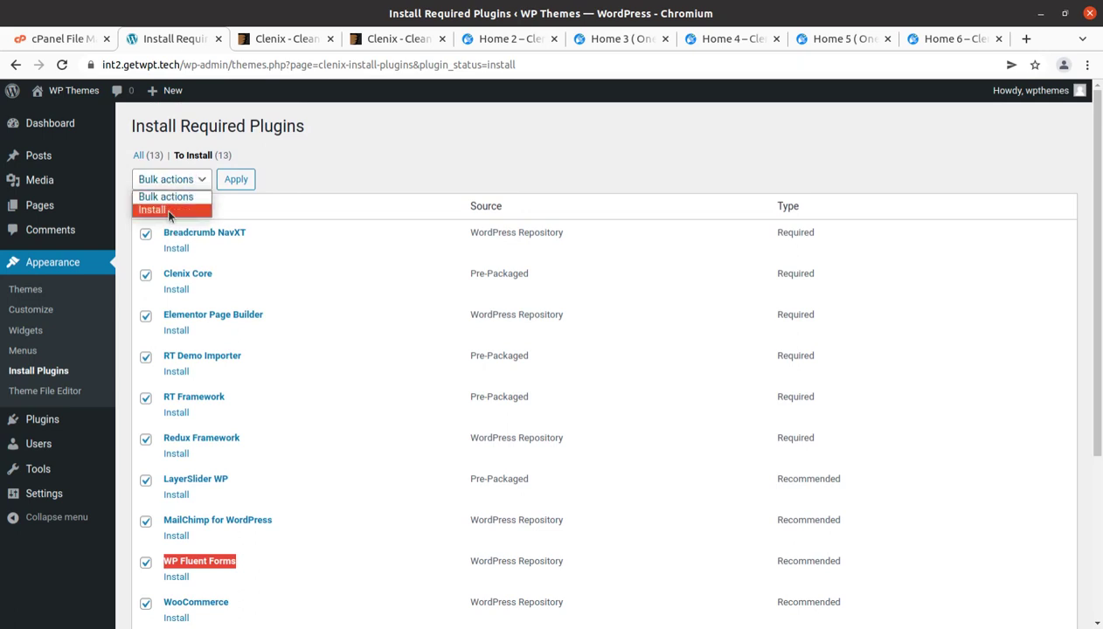
pyautogui.click(162, 210)
pyautogui.click(360, 180)
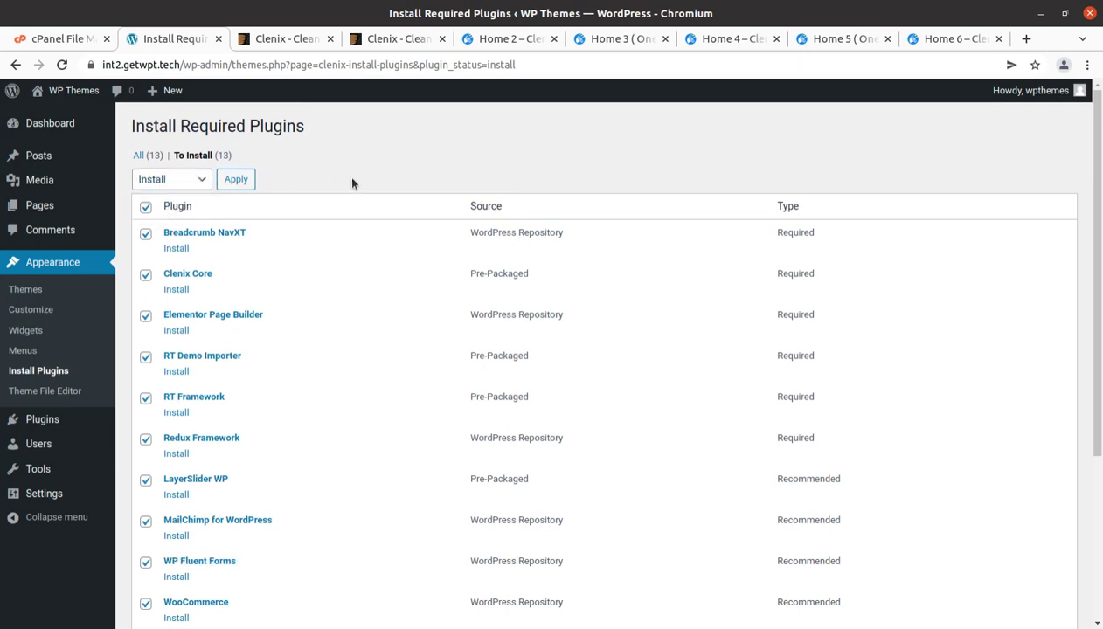
pyautogui.scroll(-1, 293, 164)
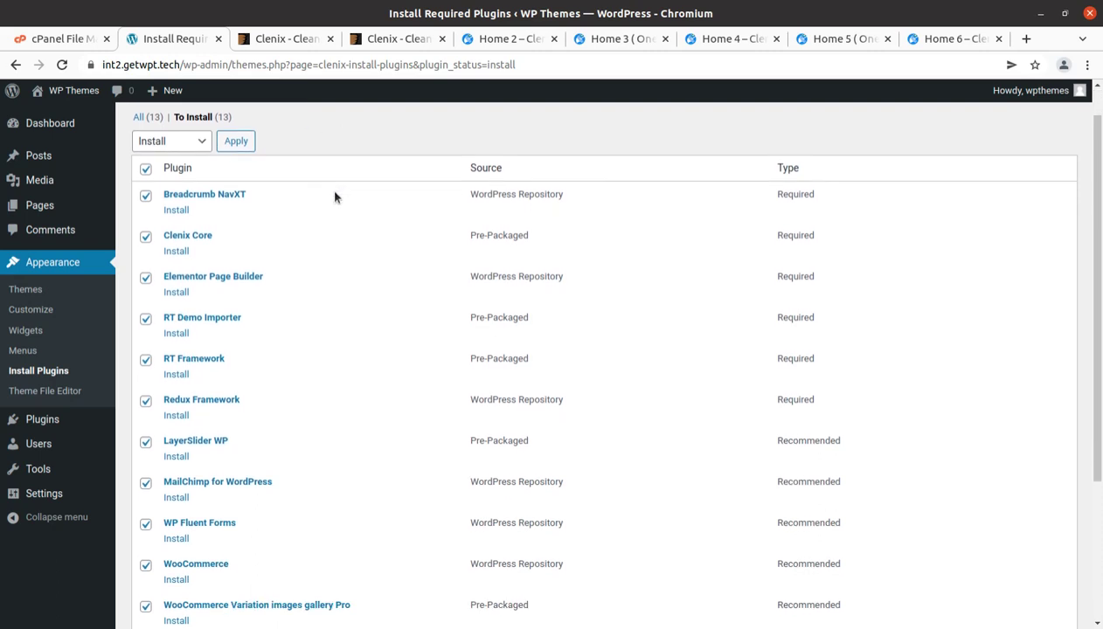
pyautogui.click(232, 150)
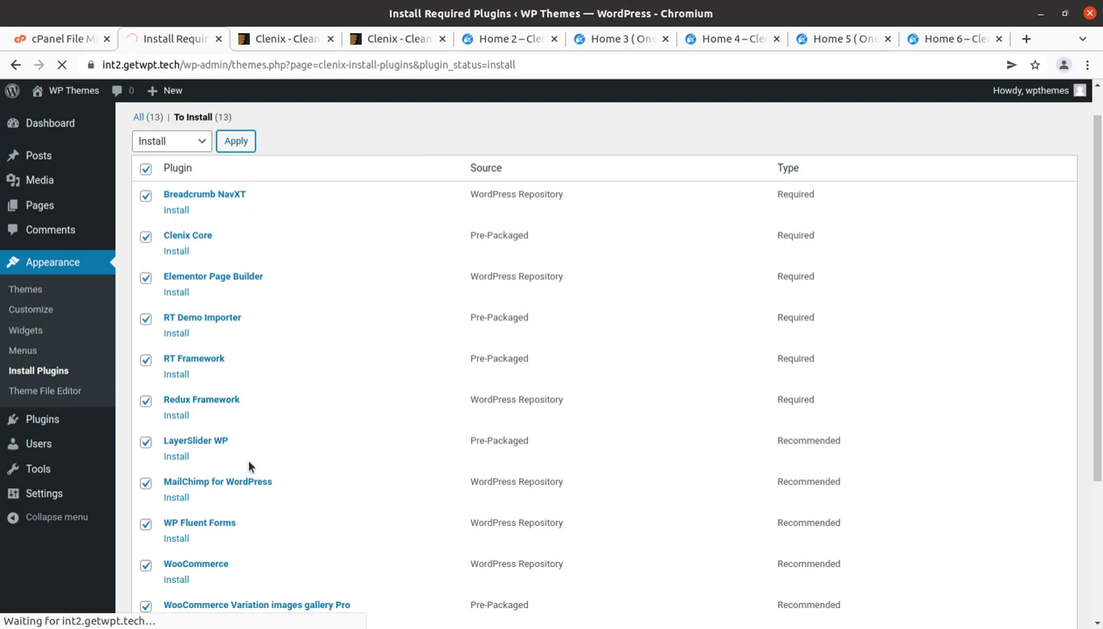
# - View the header of the Clenix Home 2 demo page, and return to WordPress to check each plugin's installation result
pyautogui.click(492, 40)
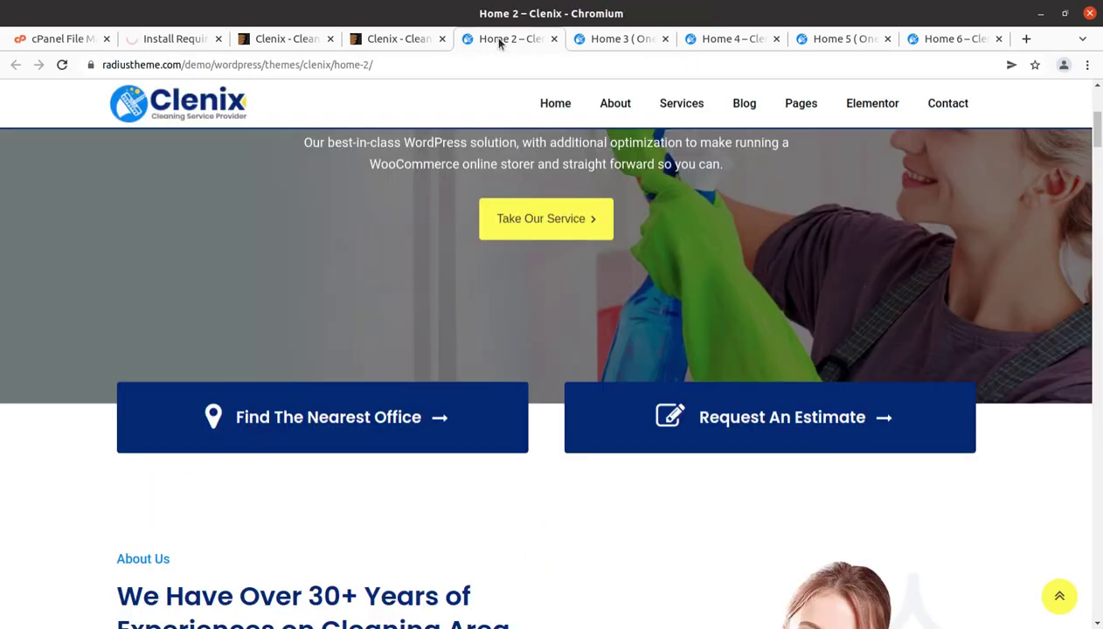
pyautogui.scroll(2, 498, 288)
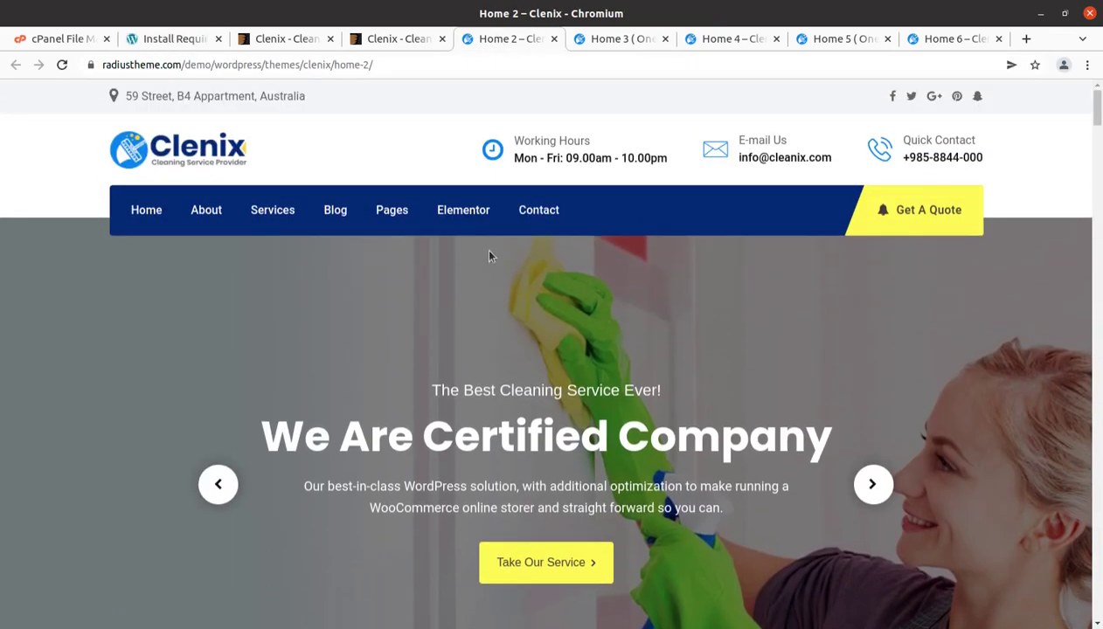
pyautogui.click(162, 39)
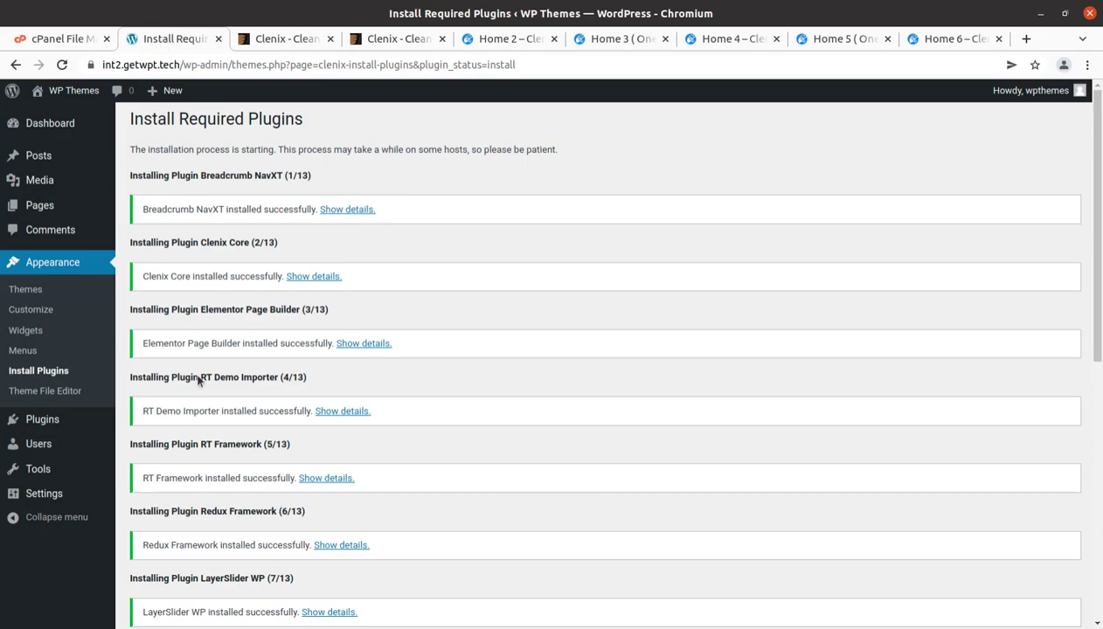
pyautogui.scroll(-3, 222, 258)
pyautogui.scroll(-4, 227, 264)
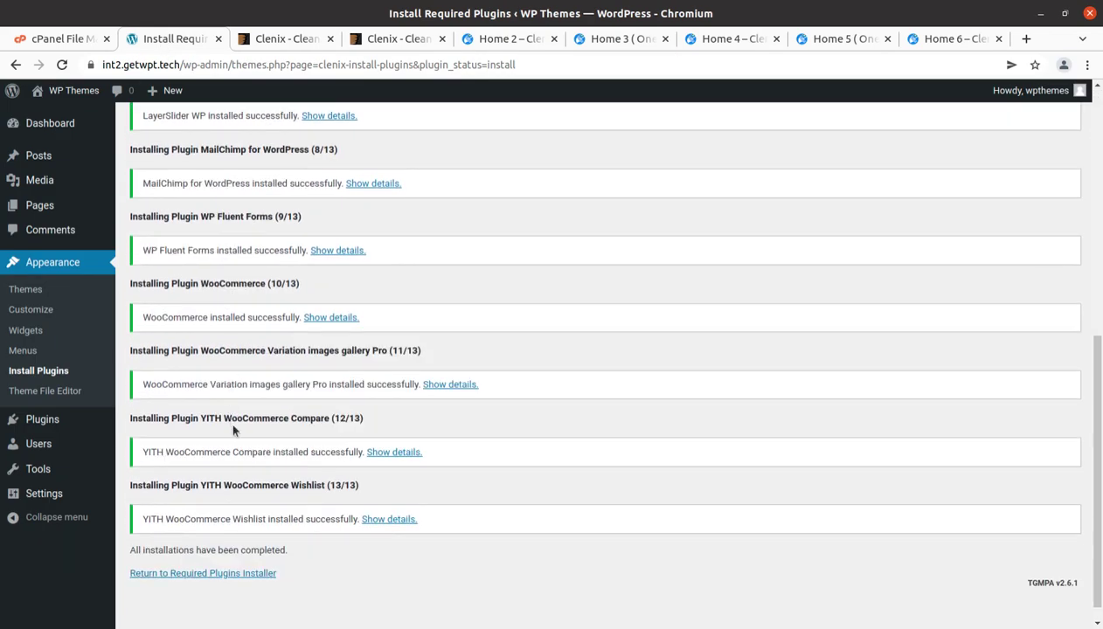
# - Compare the Home 2 and Home 3 (One Page) demo pages, and view the multi-page and one-page home variants in the Clenix theme preview
pyautogui.click(494, 40)
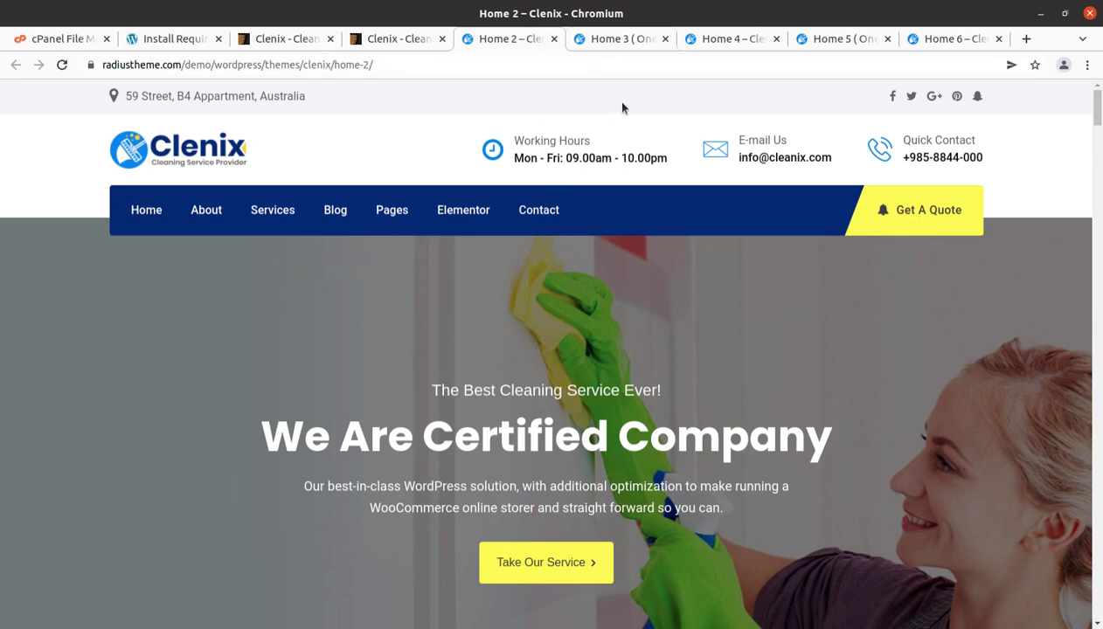
pyautogui.click(623, 41)
pyautogui.scroll(3, 475, 394)
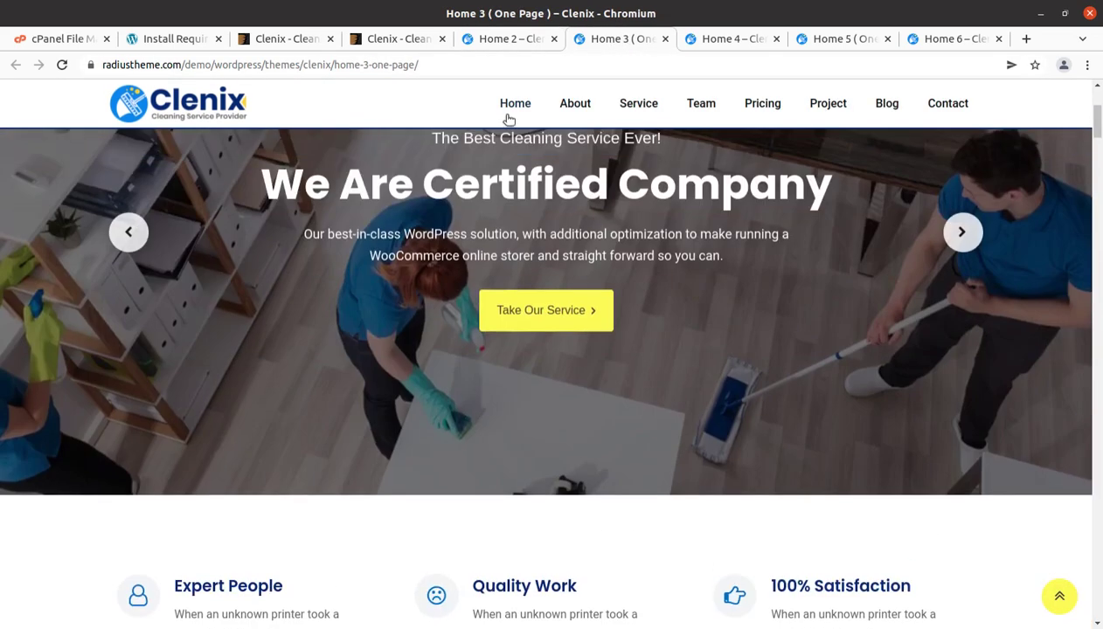
pyautogui.click(486, 41)
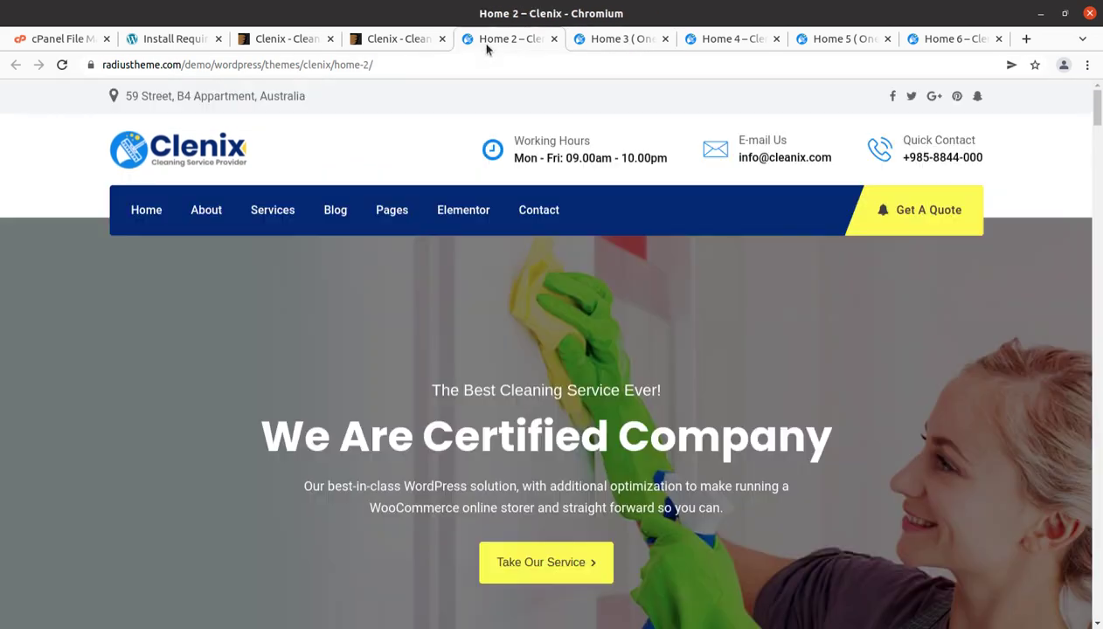
pyautogui.click(413, 40)
pyautogui.moveTo(551, 149)
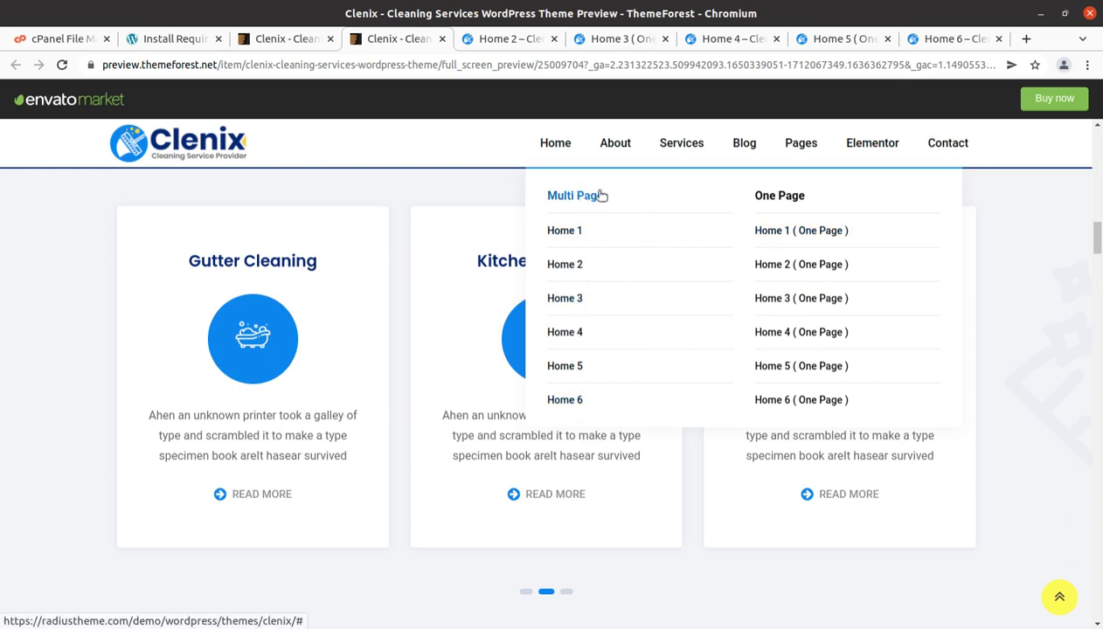
# - Examine the header designs of the Home 3 (One Page), Home 4, Home 5 (One Page) and Home 6 demo pages in turn
pyautogui.click(612, 38)
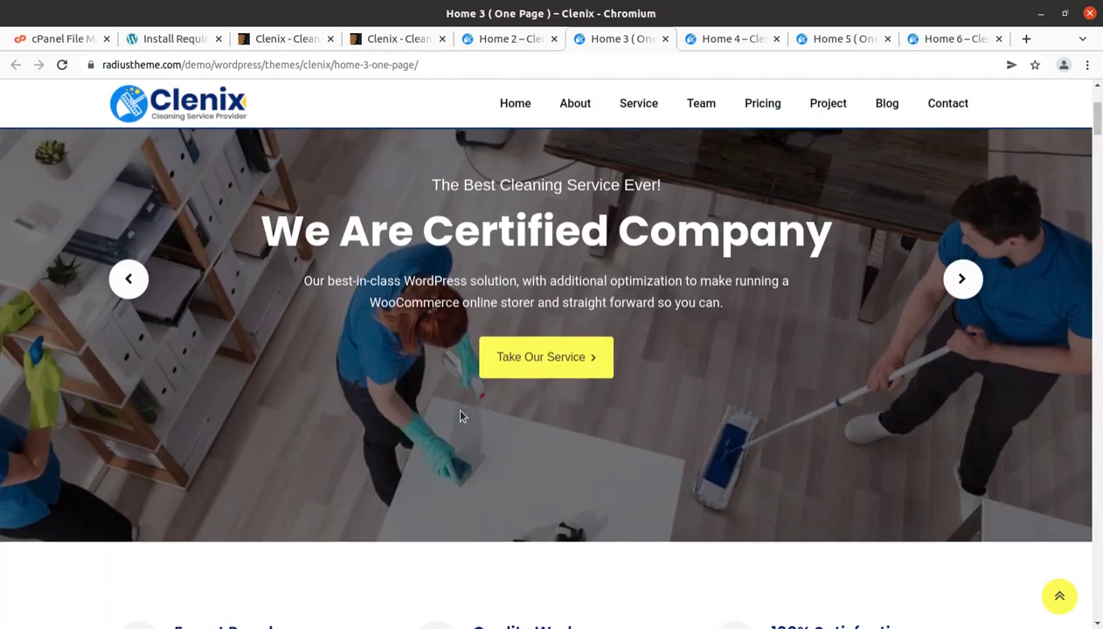
pyautogui.scroll(3, 454, 404)
pyautogui.click(735, 38)
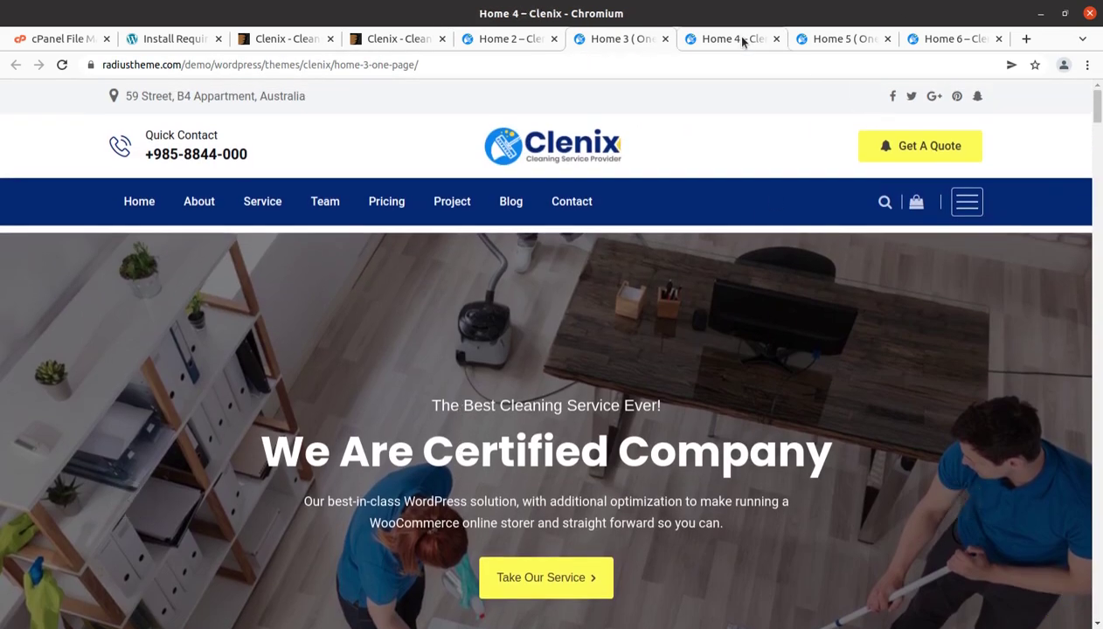
pyautogui.scroll(10, 525, 437)
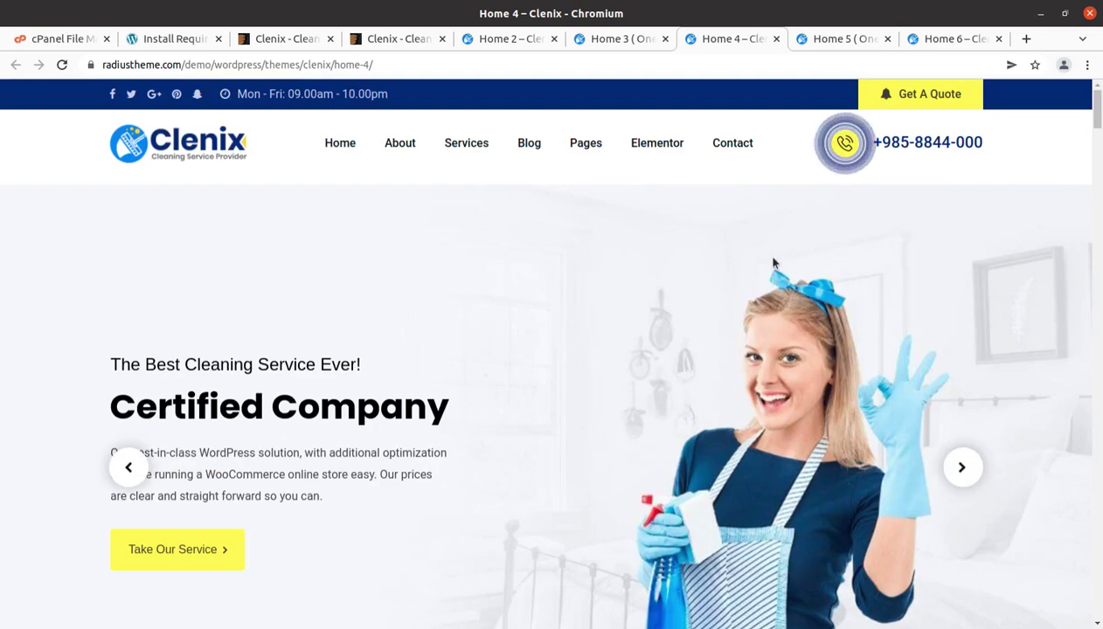
pyautogui.click(840, 38)
pyautogui.scroll(5, 605, 423)
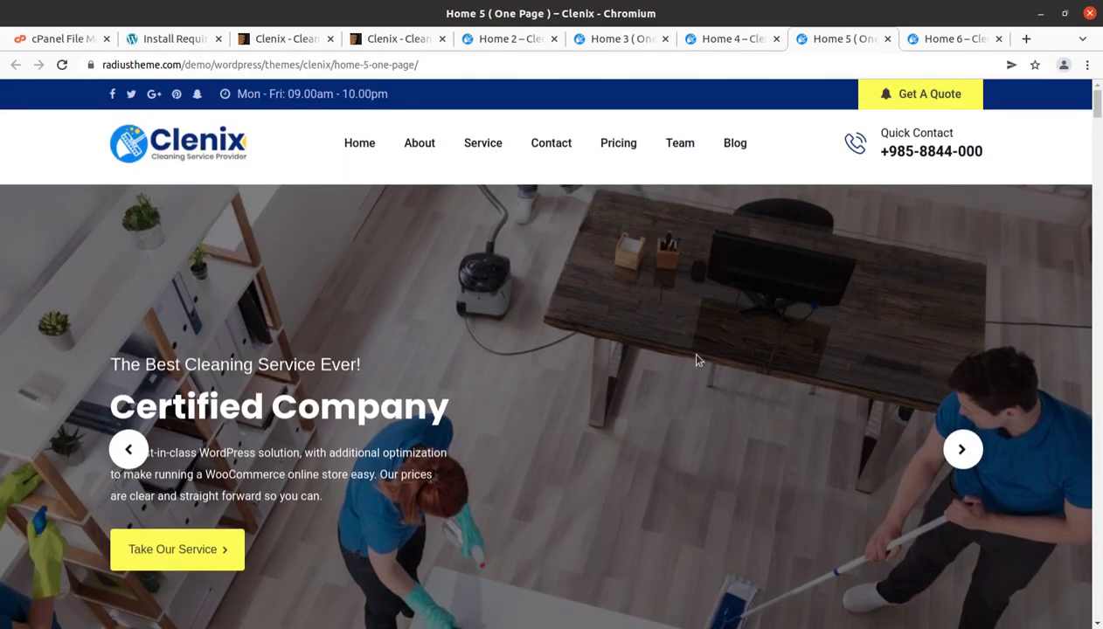
pyautogui.click(961, 44)
pyautogui.scroll(8, 582, 441)
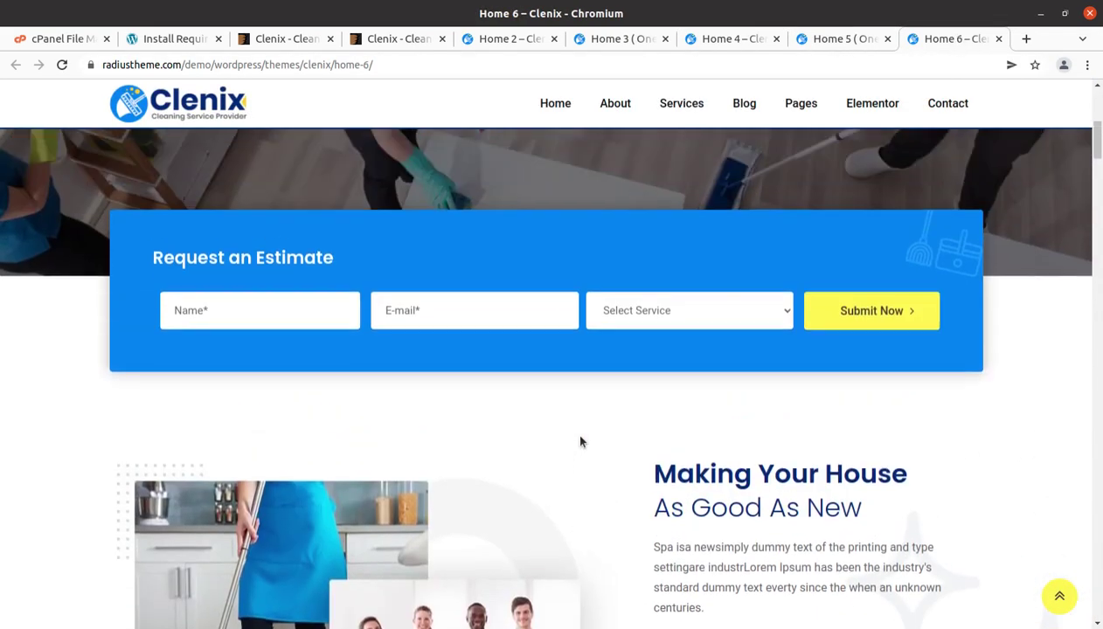
pyautogui.scroll(3, 581, 441)
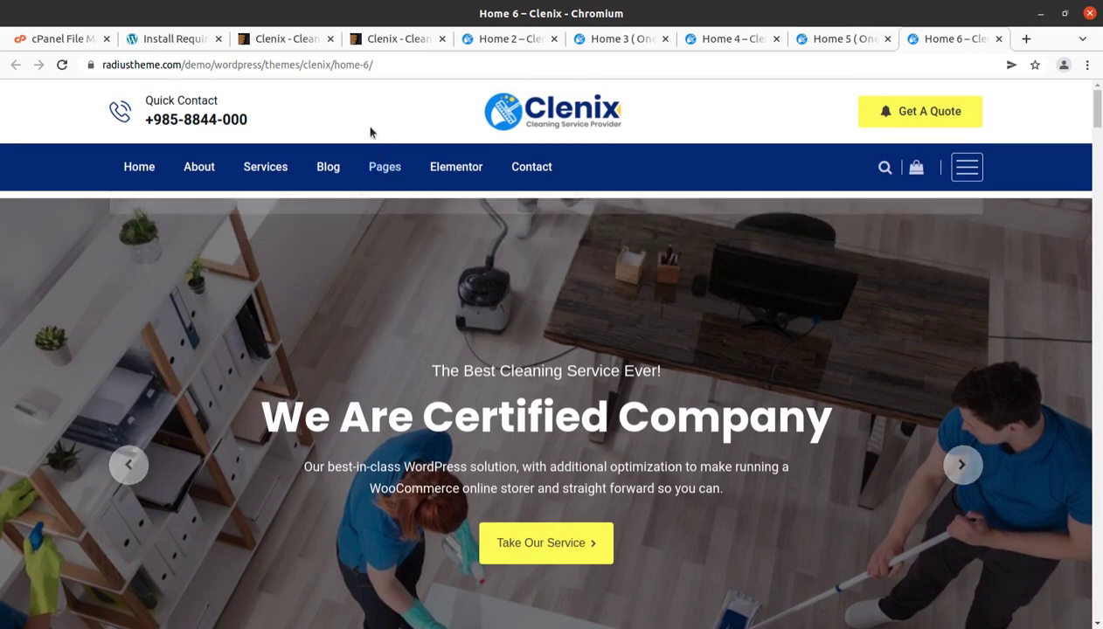
# - Return to the Required Plugins Installer in WordPress, select all the listed plugins and run the Activate bulk action on them
pyautogui.click(196, 38)
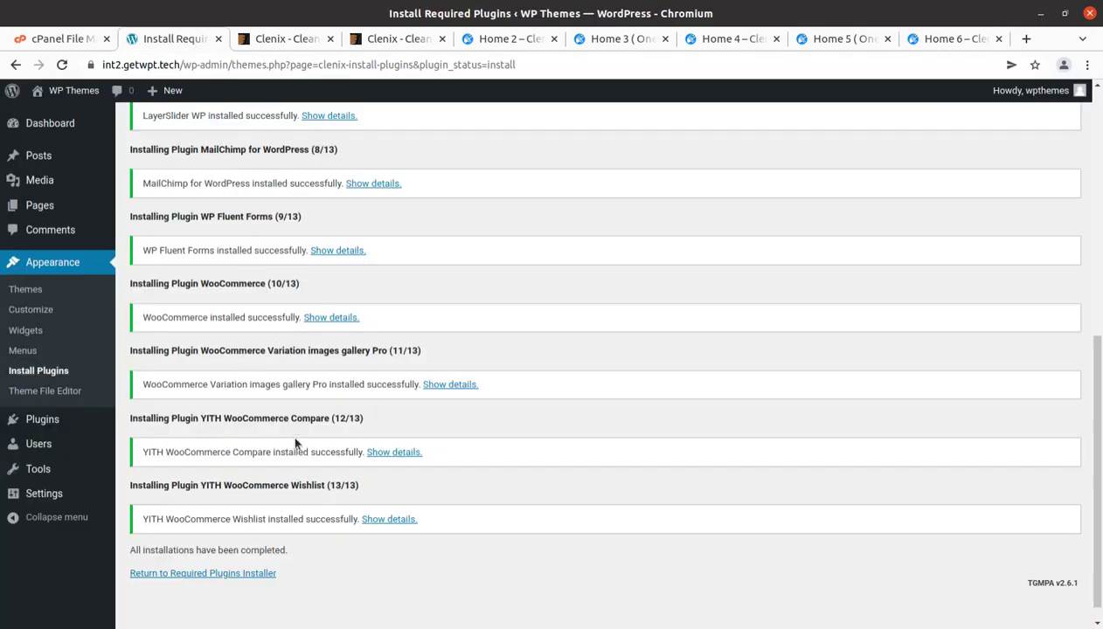
pyautogui.click(238, 575)
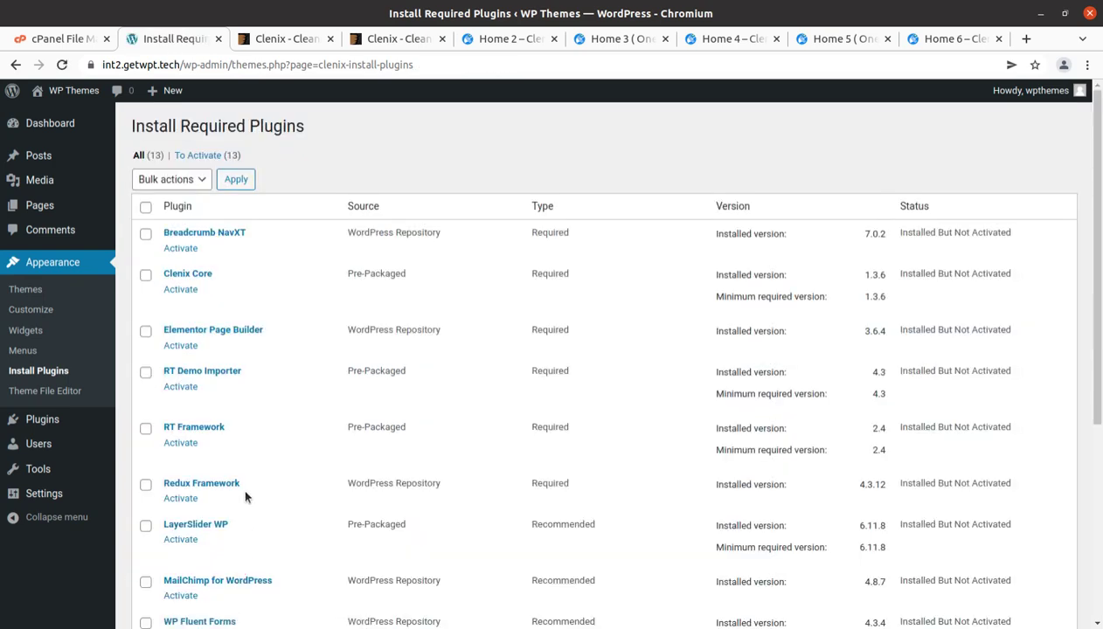
pyautogui.scroll(-4, 194, 267)
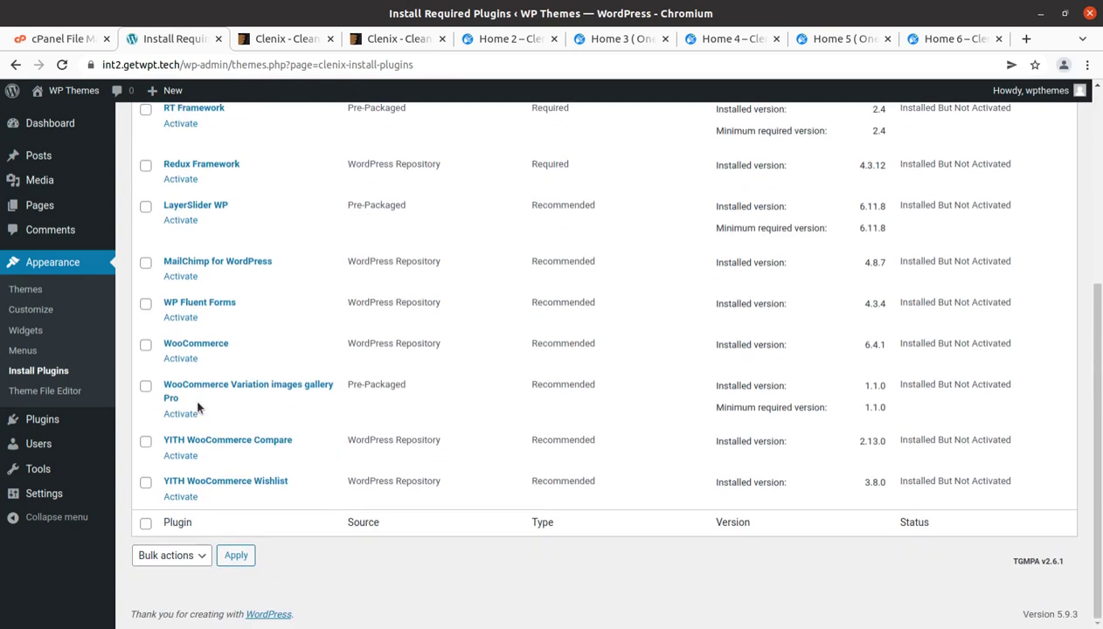
pyautogui.scroll(2, 198, 405)
pyautogui.scroll(2, 197, 404)
pyautogui.click(145, 192)
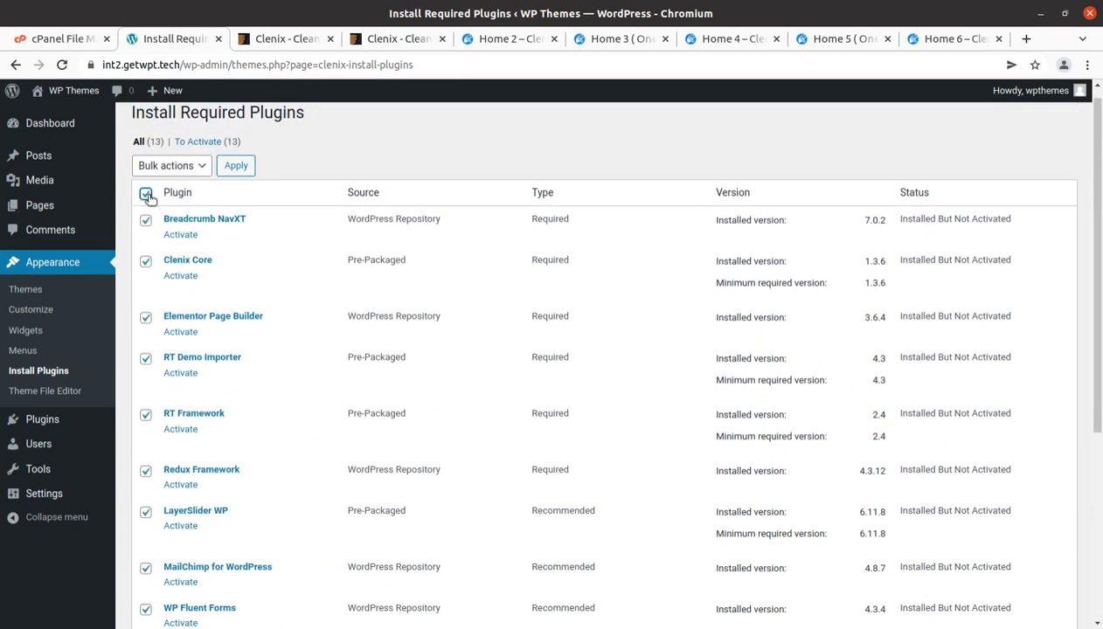
pyautogui.click(179, 166)
pyautogui.click(183, 220)
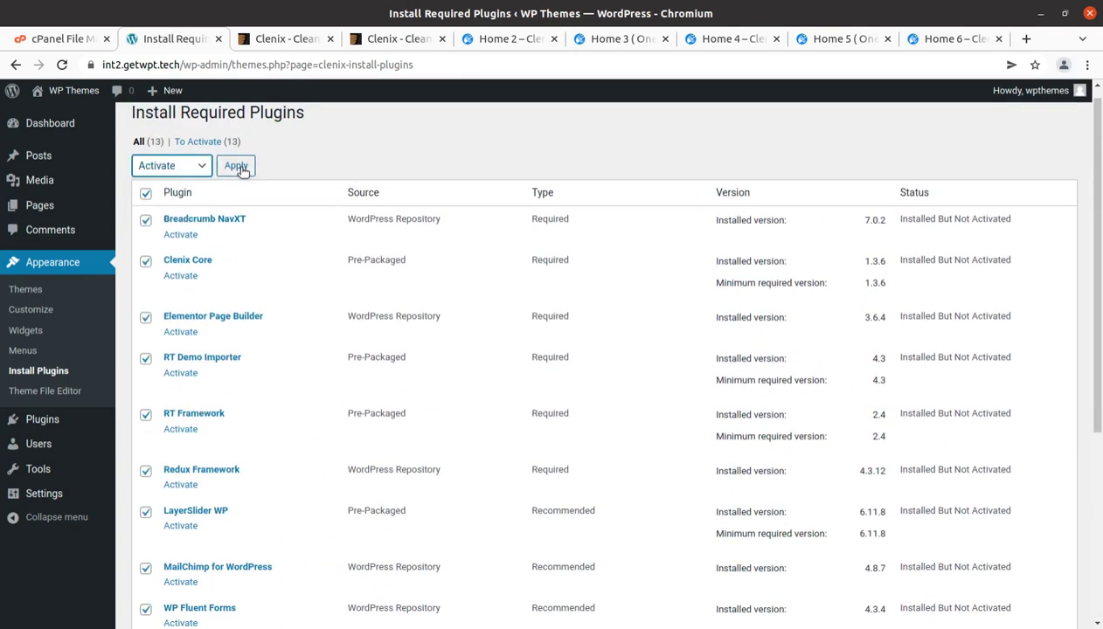
pyautogui.click(236, 166)
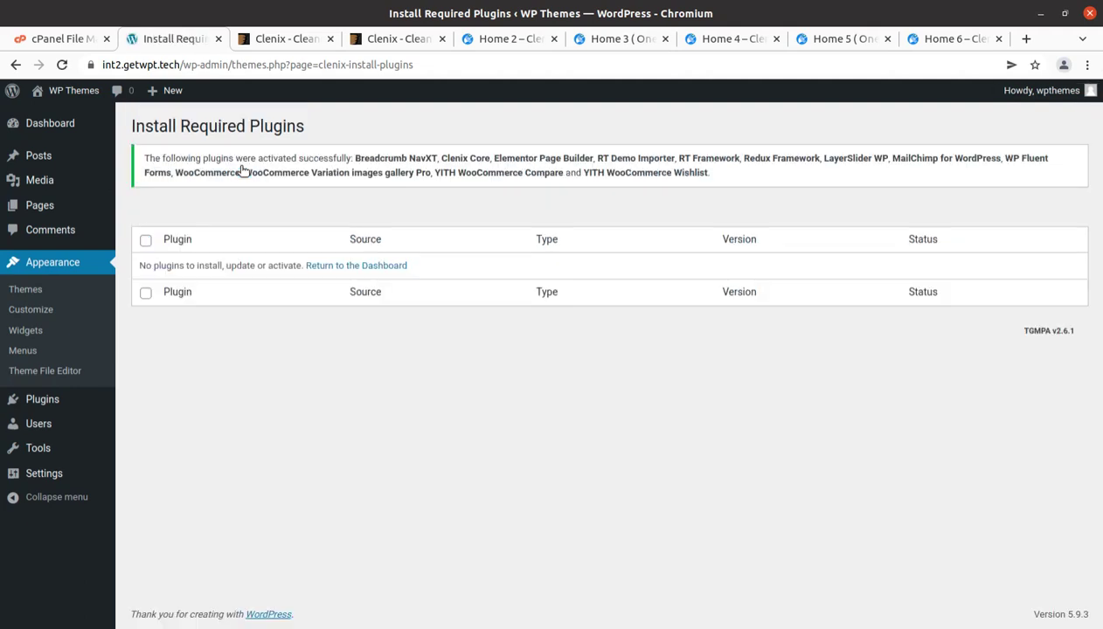
# - Load the site's wp-admin dashboard in place of the Elementor onboarding page, and install and activate Extendify from the Redux notice
pyautogui.moveTo(48, 124)
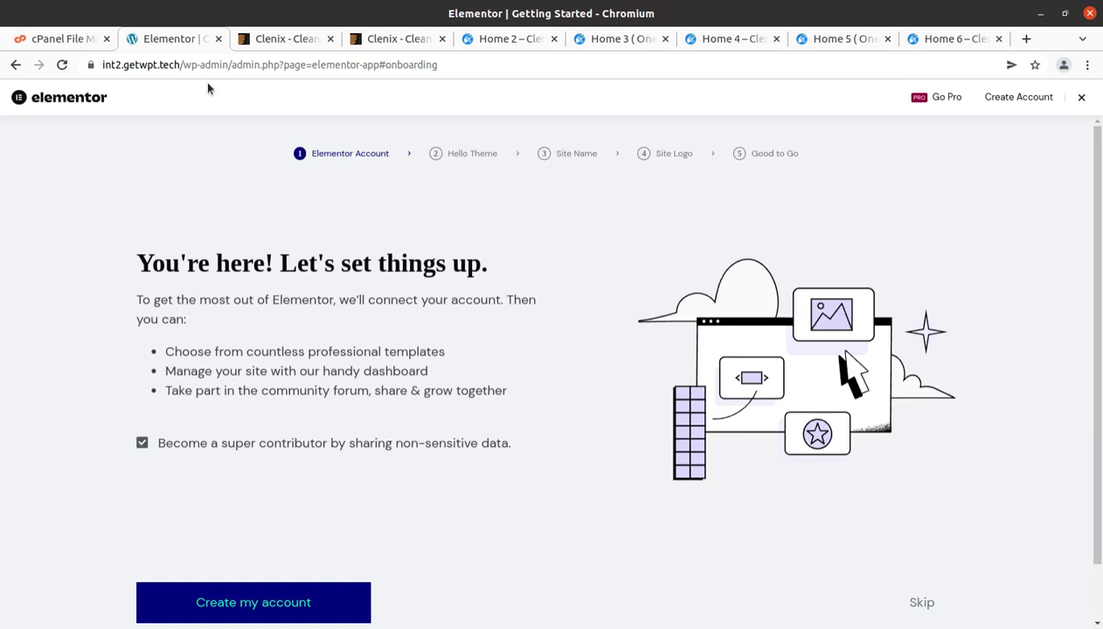
pyautogui.moveTo(229, 65); pyautogui.dragTo(570, 57)
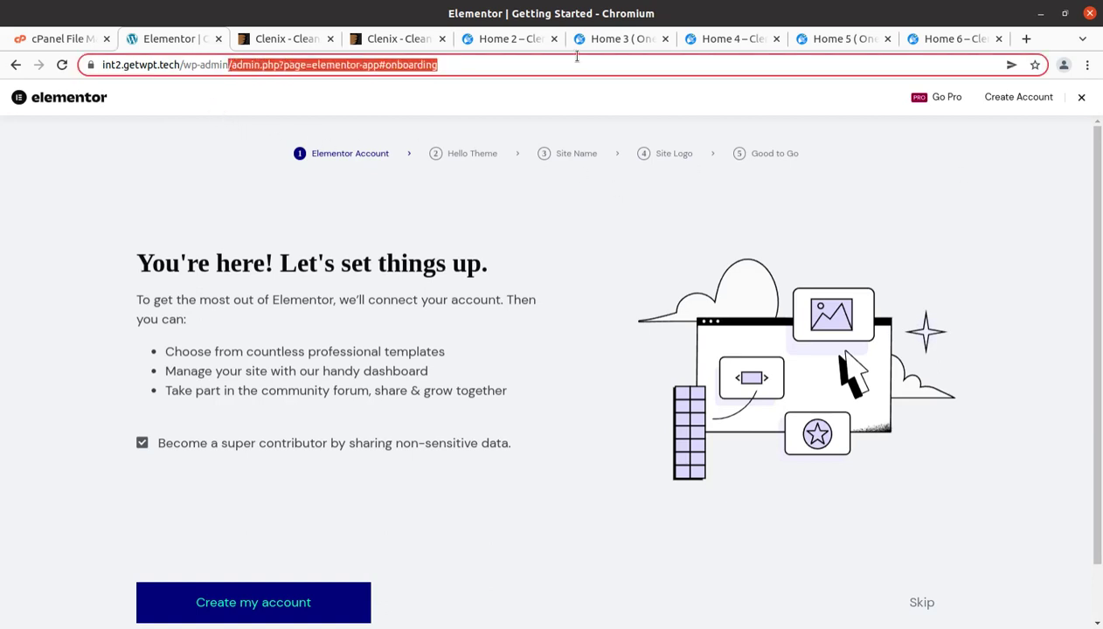
pyautogui.press('BackSpace')
pyautogui.press('Return')
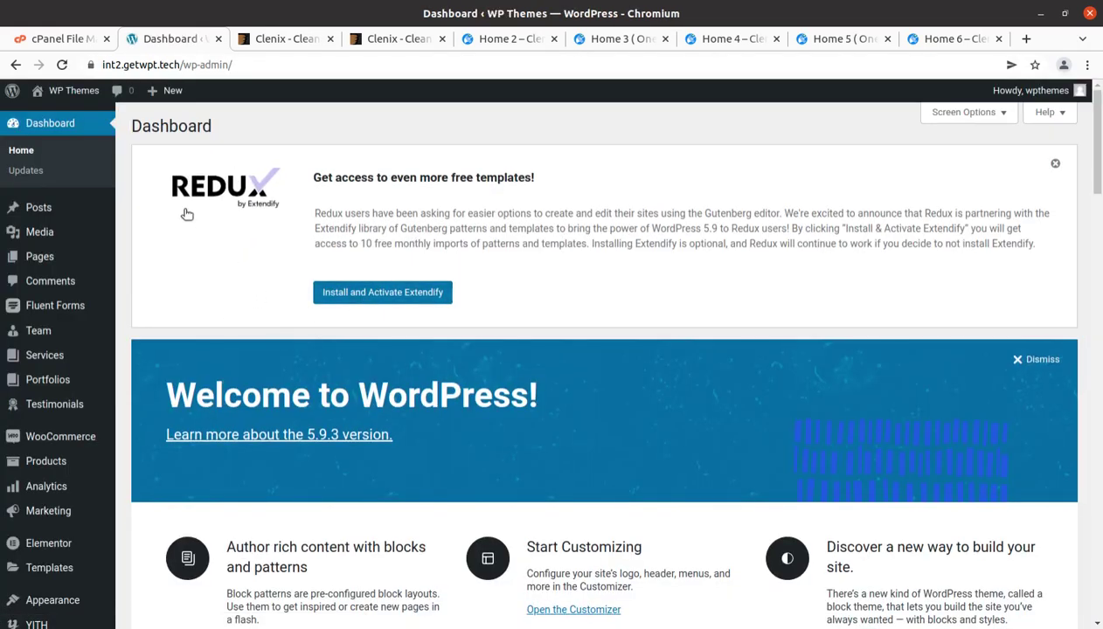
pyautogui.click(382, 299)
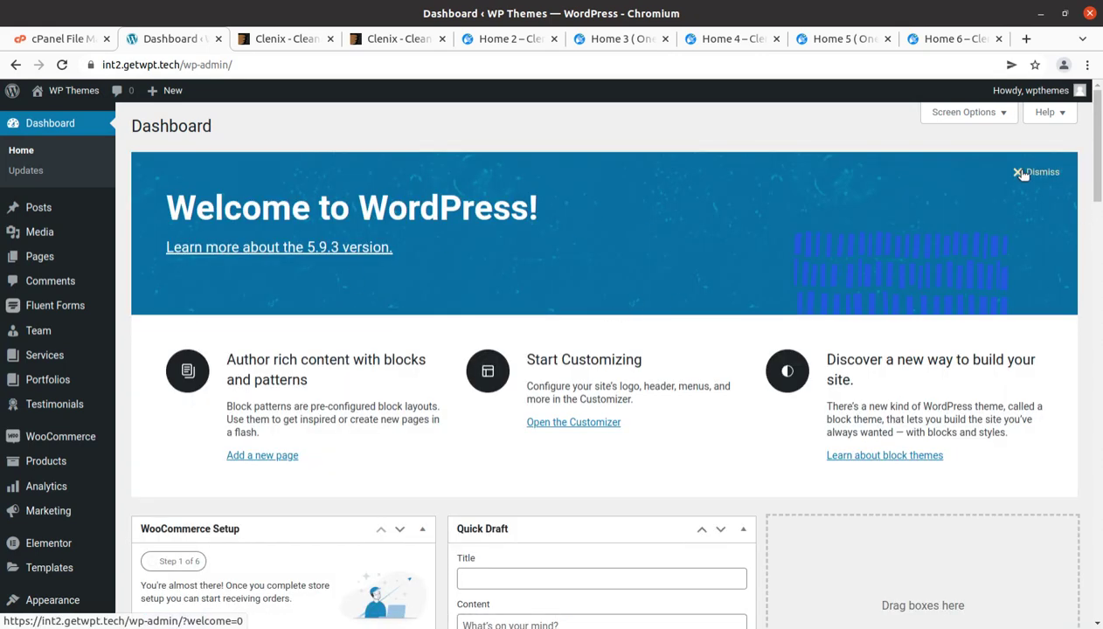
# - Look over the WordPress dashboard, and open the live site in a new tab to inspect its home page with the Clenix theme
pyautogui.scroll(-4, 423, 325)
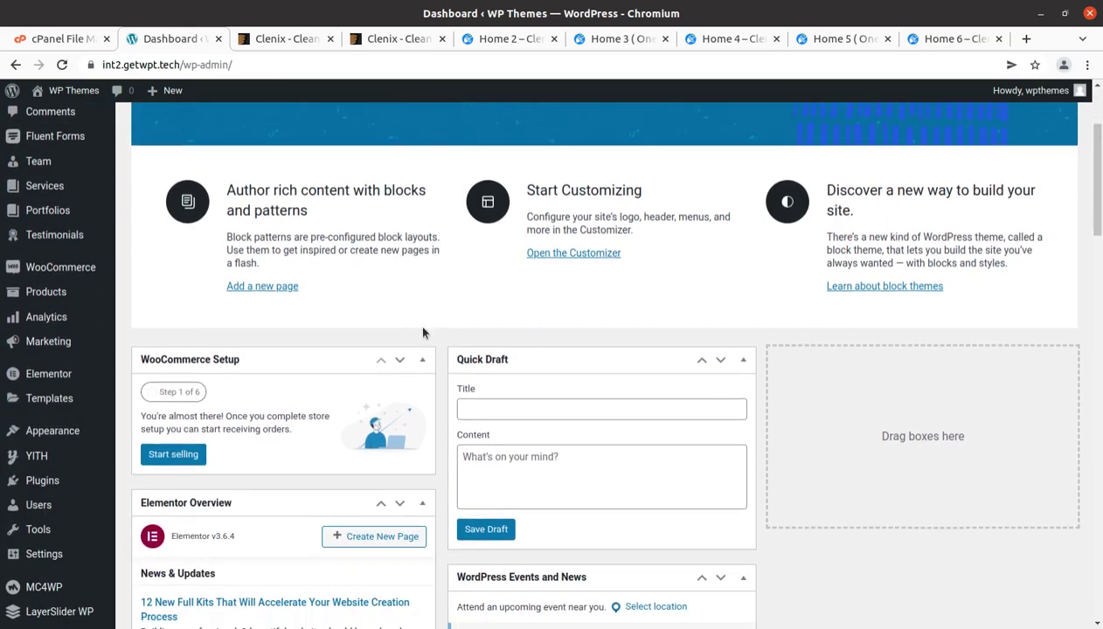
pyautogui.scroll(-2, 424, 331)
pyautogui.scroll(6, 423, 325)
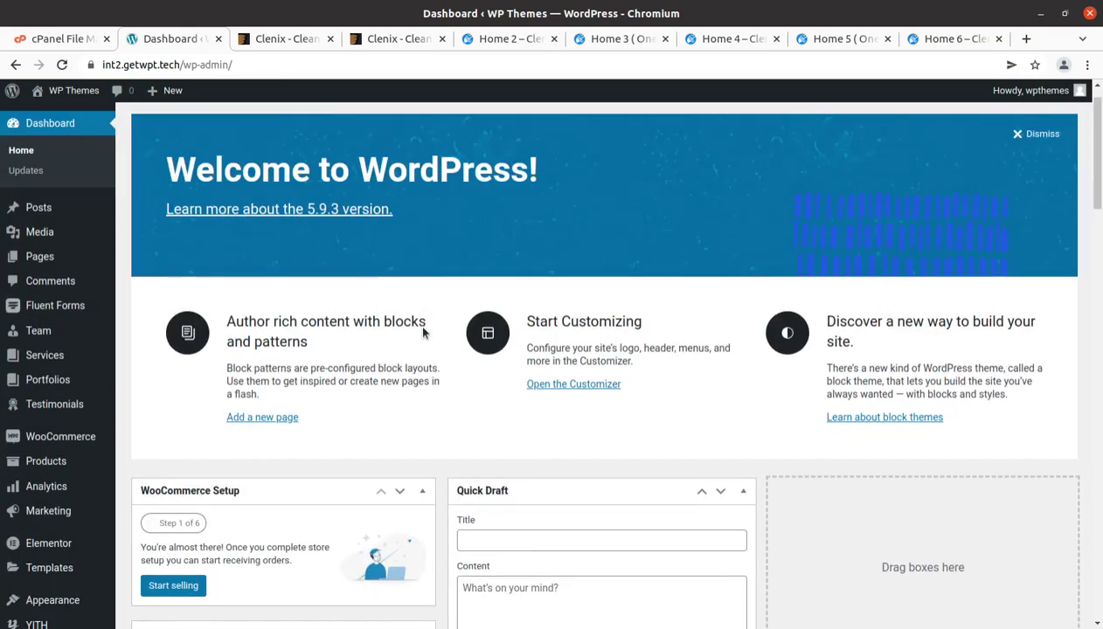
pyautogui.scroll(1, 423, 325)
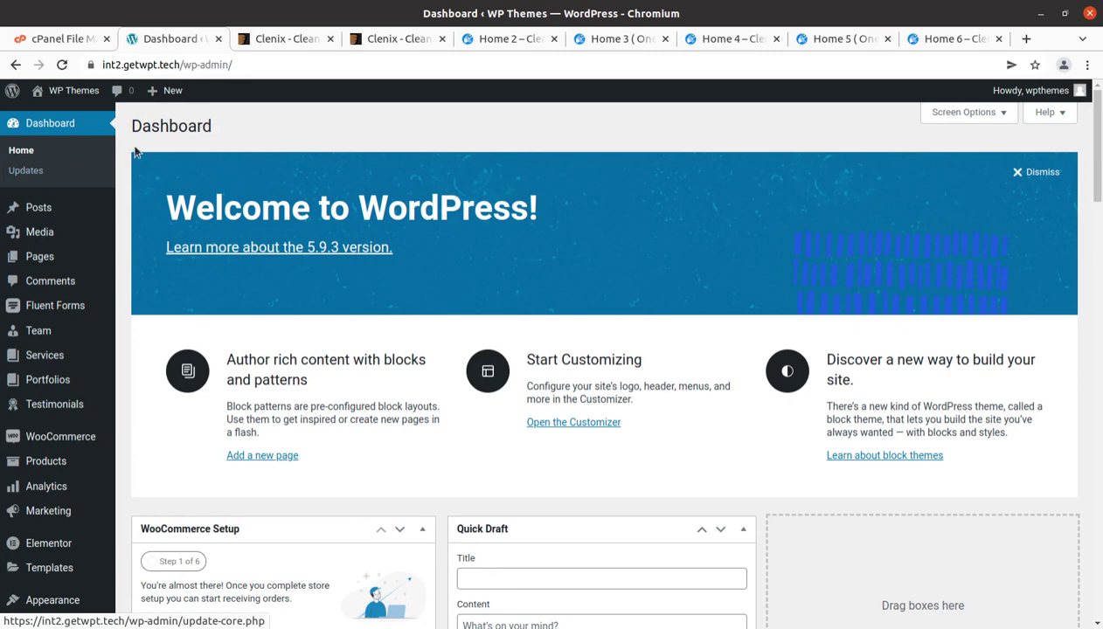
pyautogui.moveTo(79, 92)
pyautogui.middleClick(63, 123)
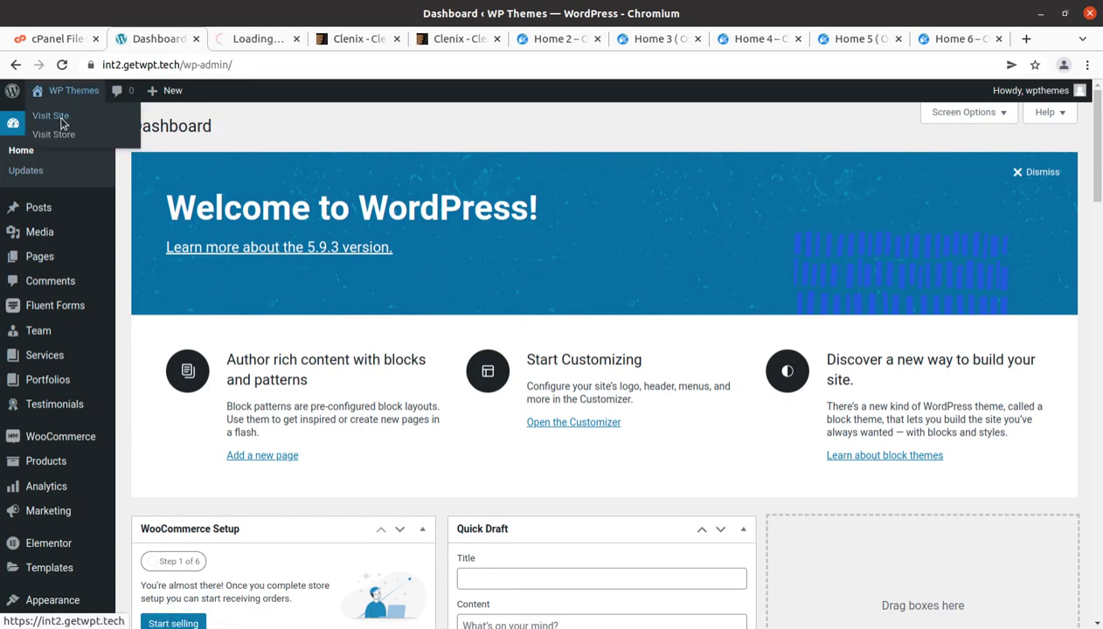
pyautogui.click(262, 40)
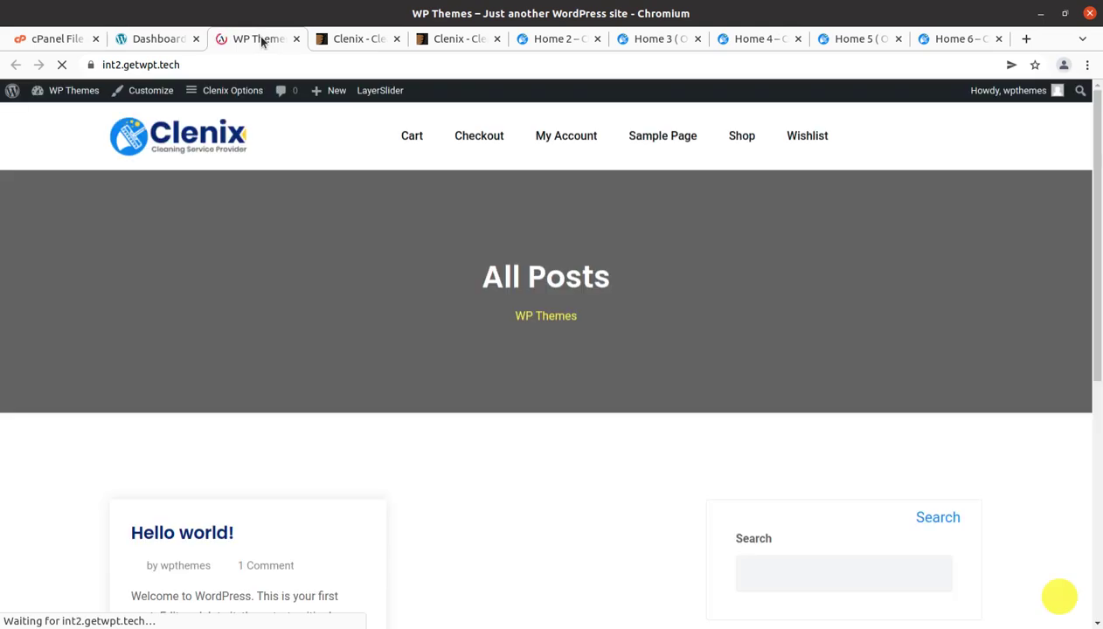
pyautogui.scroll(-2, 308, 279)
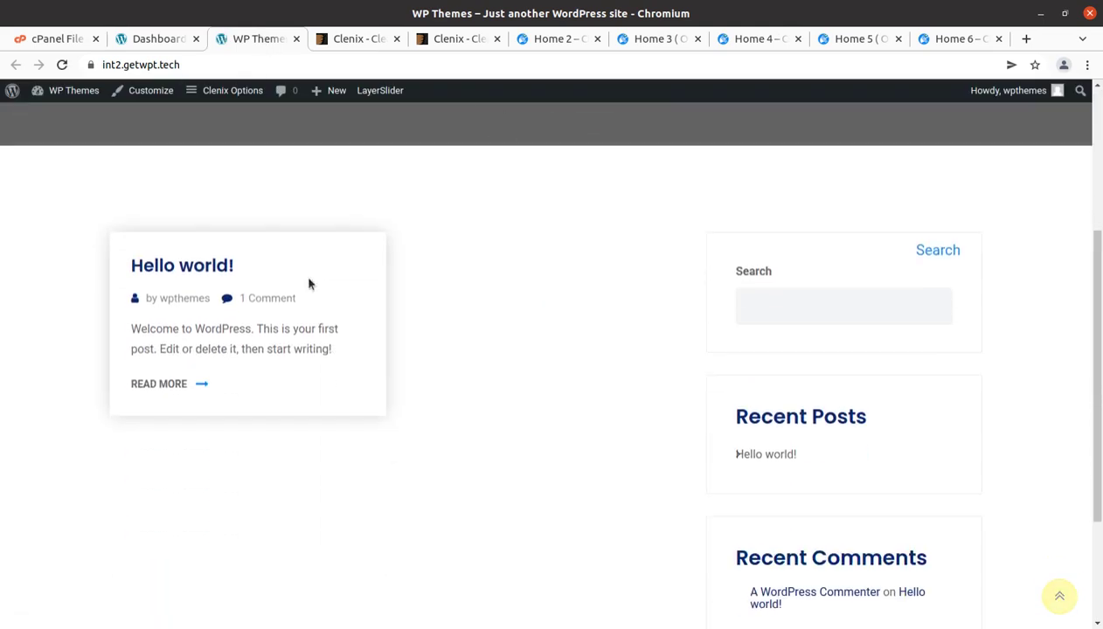
pyautogui.scroll(5, 308, 280)
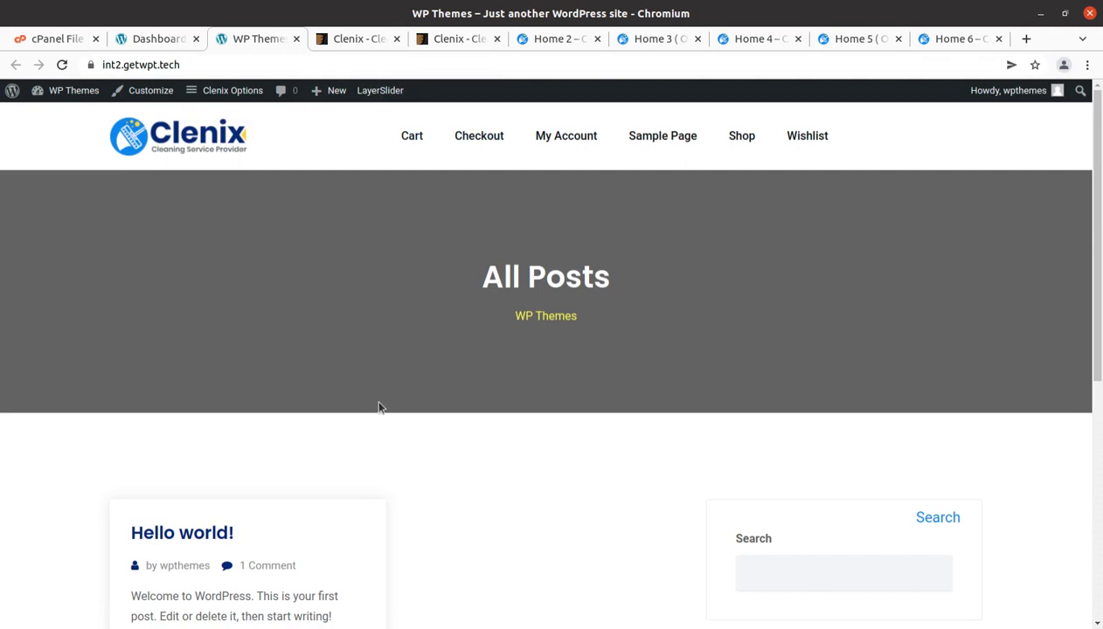
pyautogui.scroll(-2, 379, 408)
pyautogui.scroll(3, 374, 351)
# - Review the Clenix demo pages from Home 2 through Home 6 and back for comparison with the live site
pyautogui.click(551, 39)
pyautogui.click(655, 40)
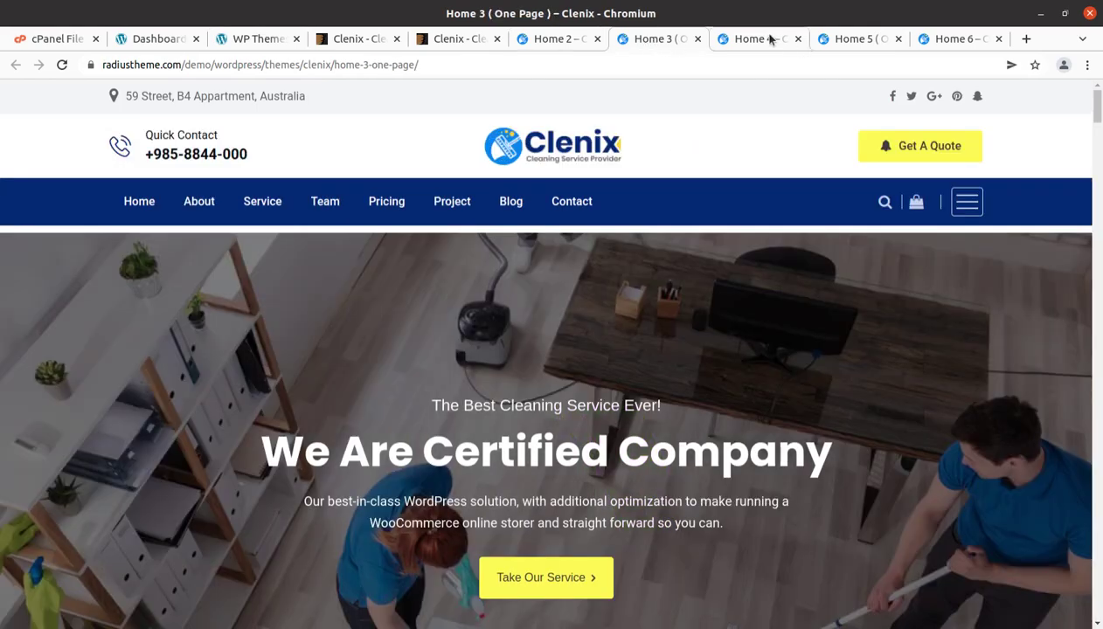
pyautogui.click(770, 39)
pyautogui.click(839, 39)
pyautogui.click(938, 39)
pyautogui.click(860, 40)
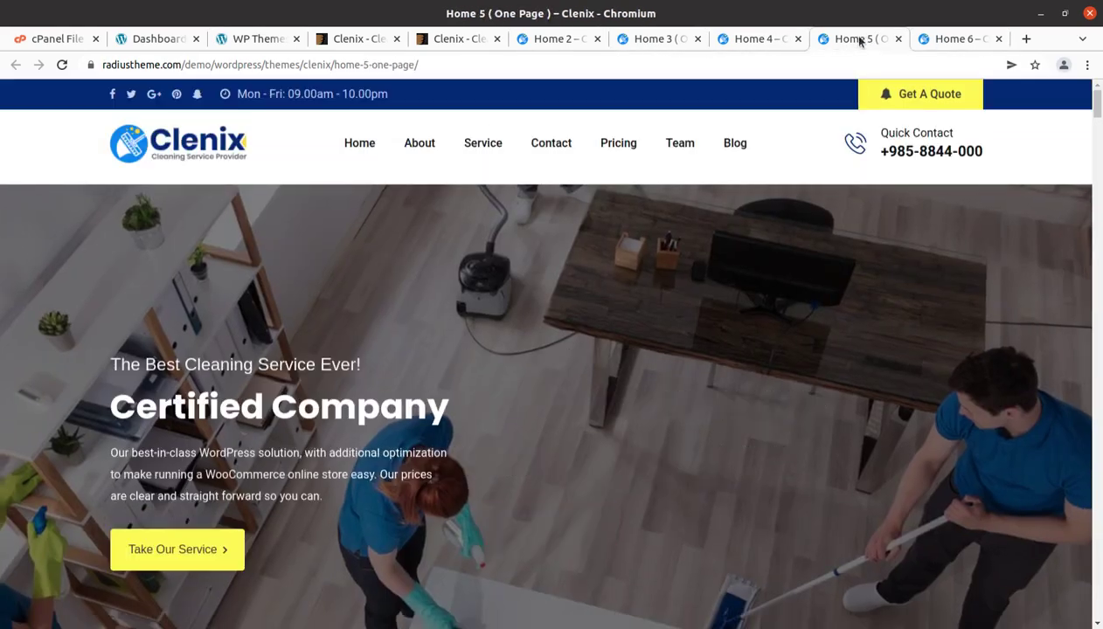
pyautogui.click(757, 40)
pyautogui.click(666, 39)
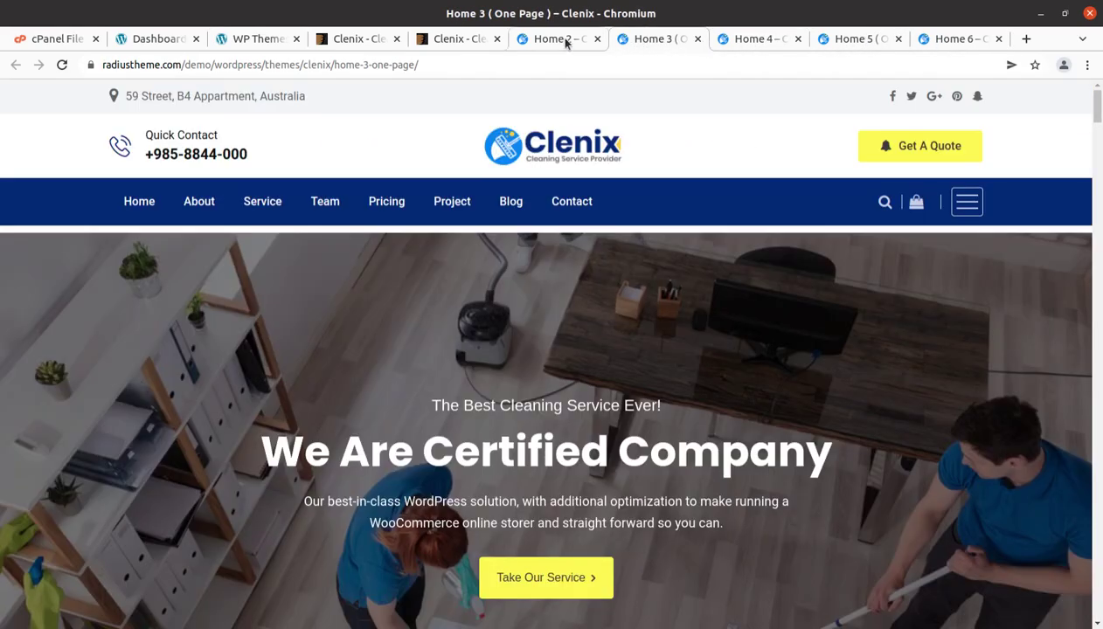
pyautogui.click(564, 41)
# - Return to the WordPress dashboard, open the Clenix Options page for the theme and look over its general settings
pyautogui.click(156, 40)
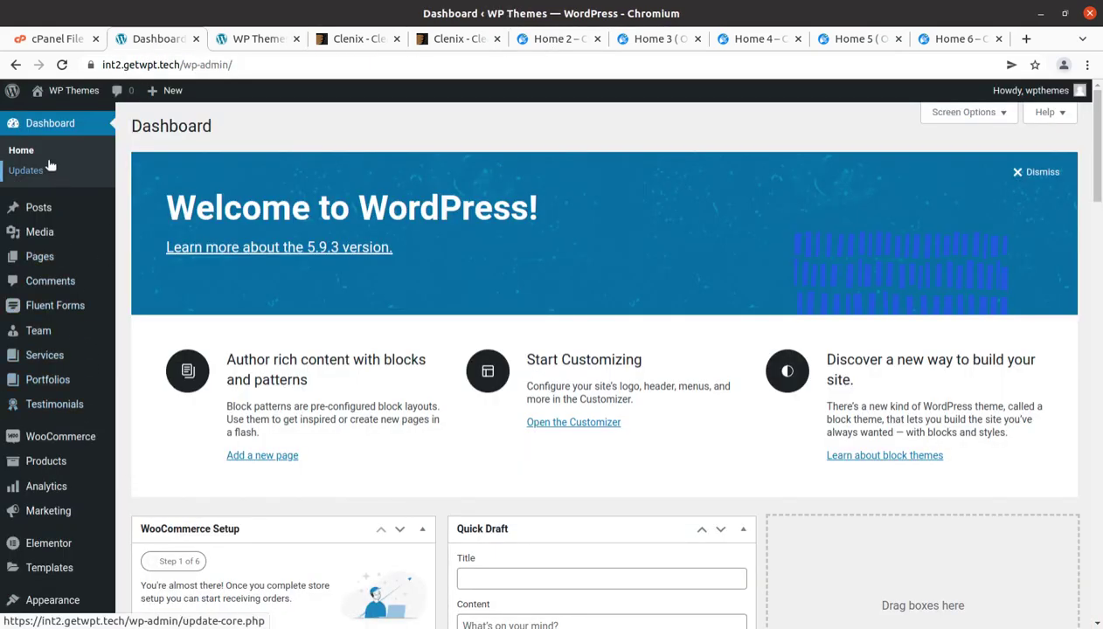
pyautogui.scroll(-3, 46, 437)
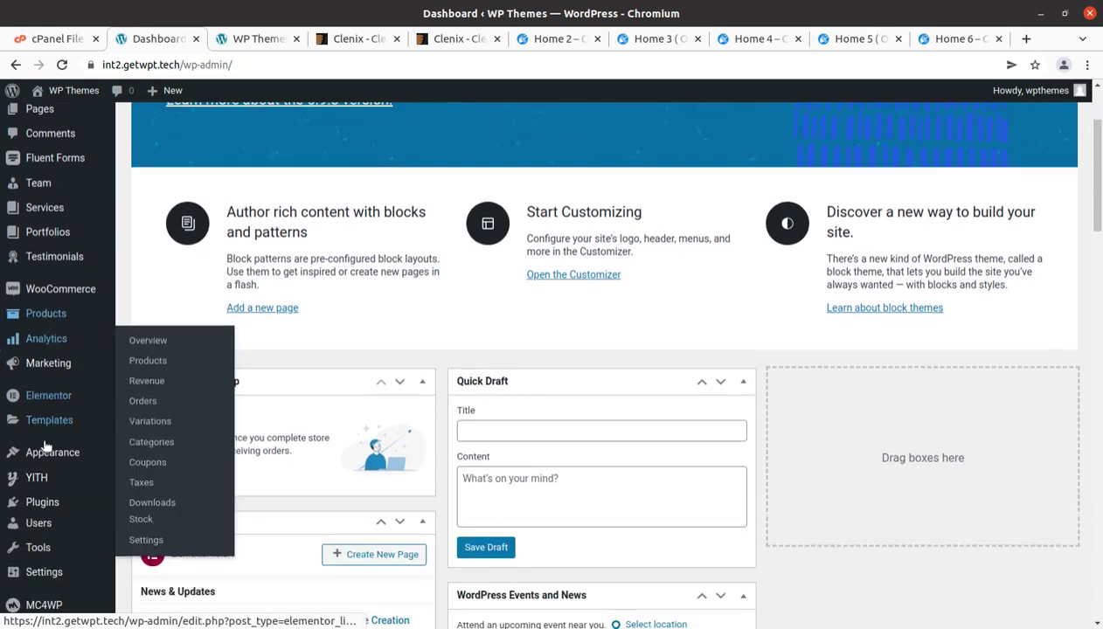
pyautogui.moveTo(43, 454)
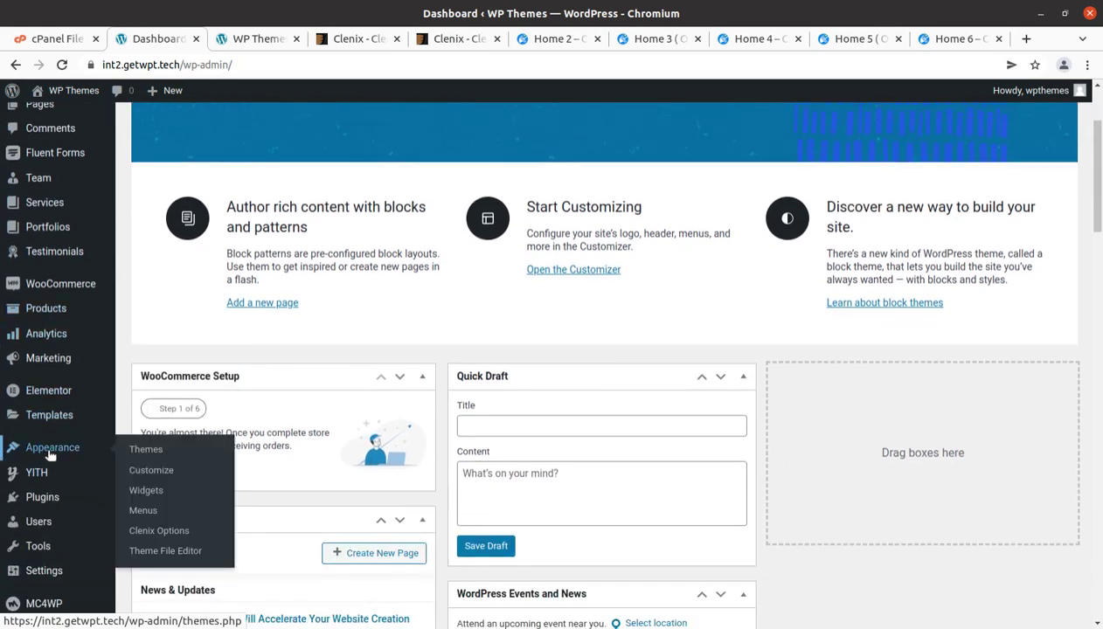
pyautogui.click(170, 535)
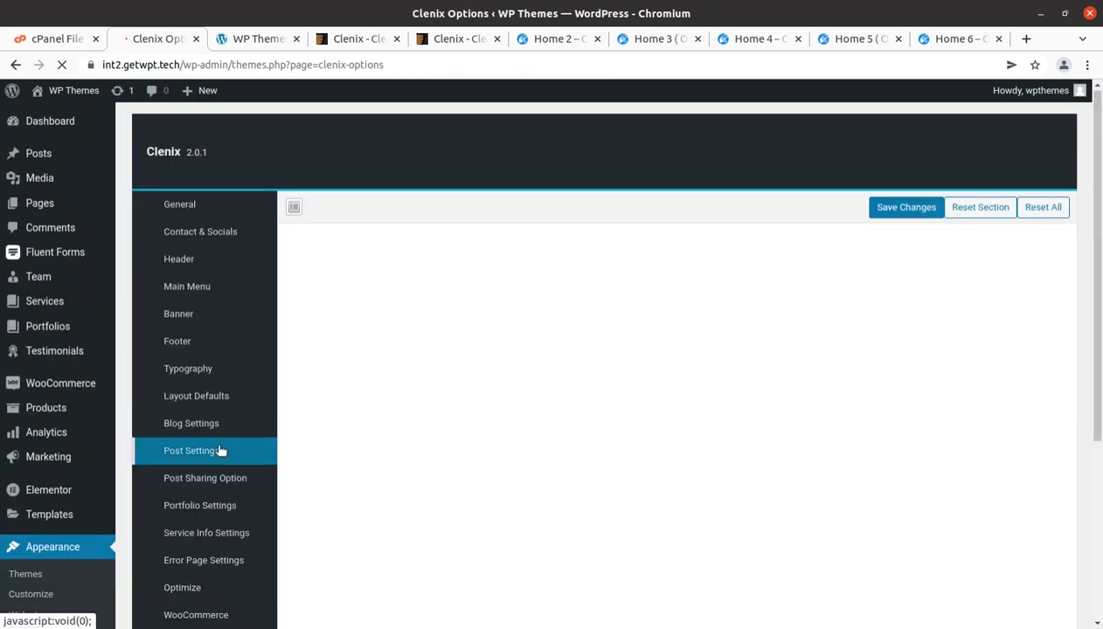
pyautogui.scroll(-3, 217, 507)
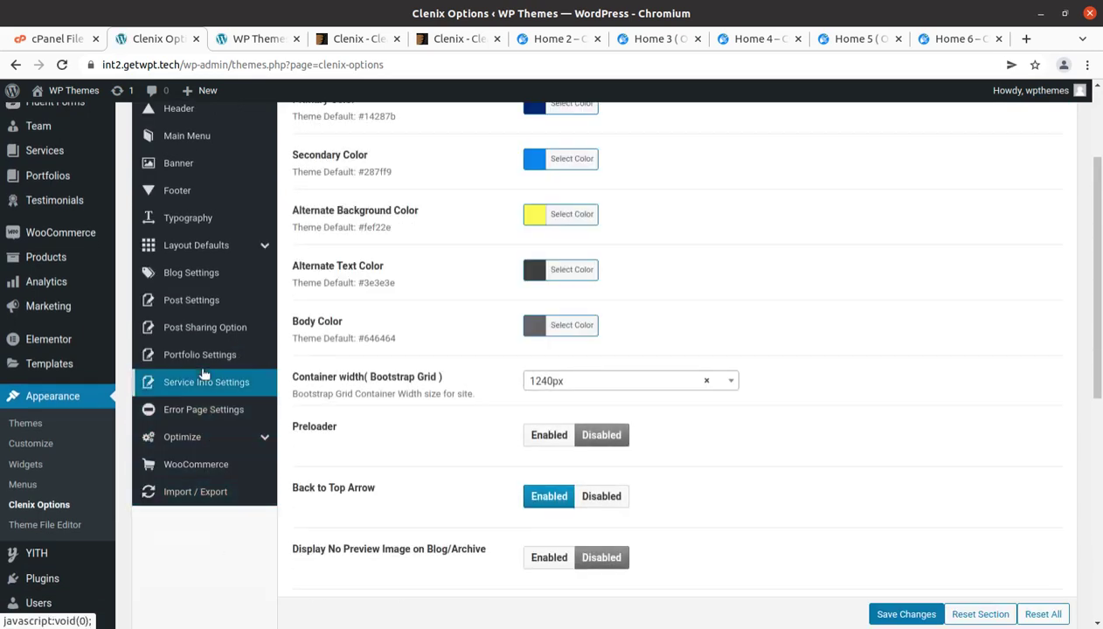
# - Look over the Clenix options sections, and open the Demo Content Install page of the WordPress tools
pyautogui.scroll(3, 206, 376)
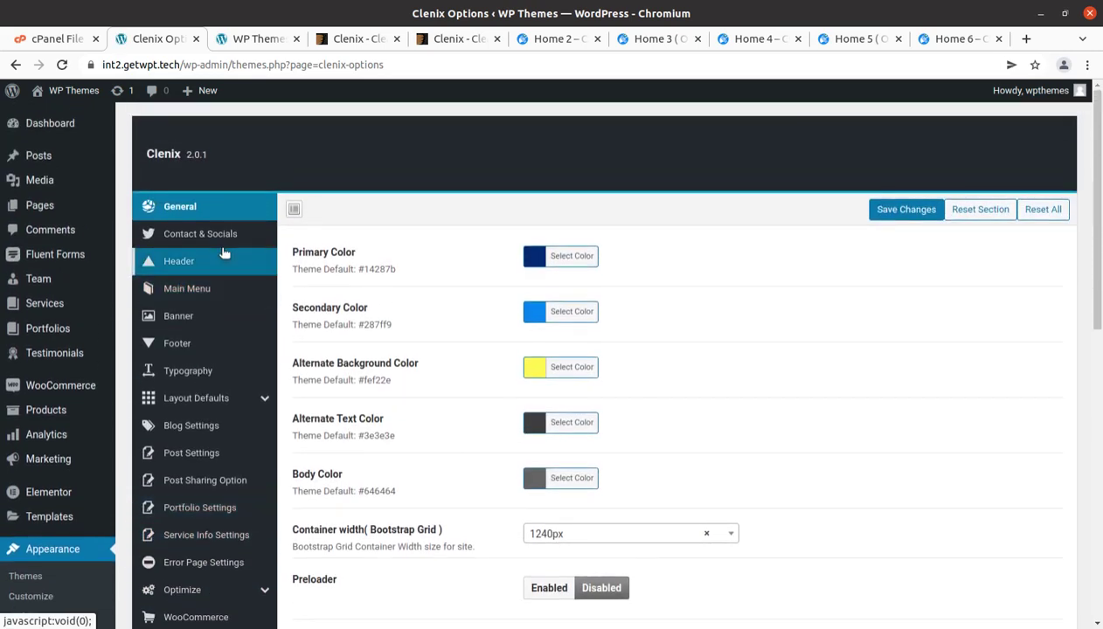
pyautogui.scroll(-2, 35, 227)
pyautogui.scroll(-4, 72, 448)
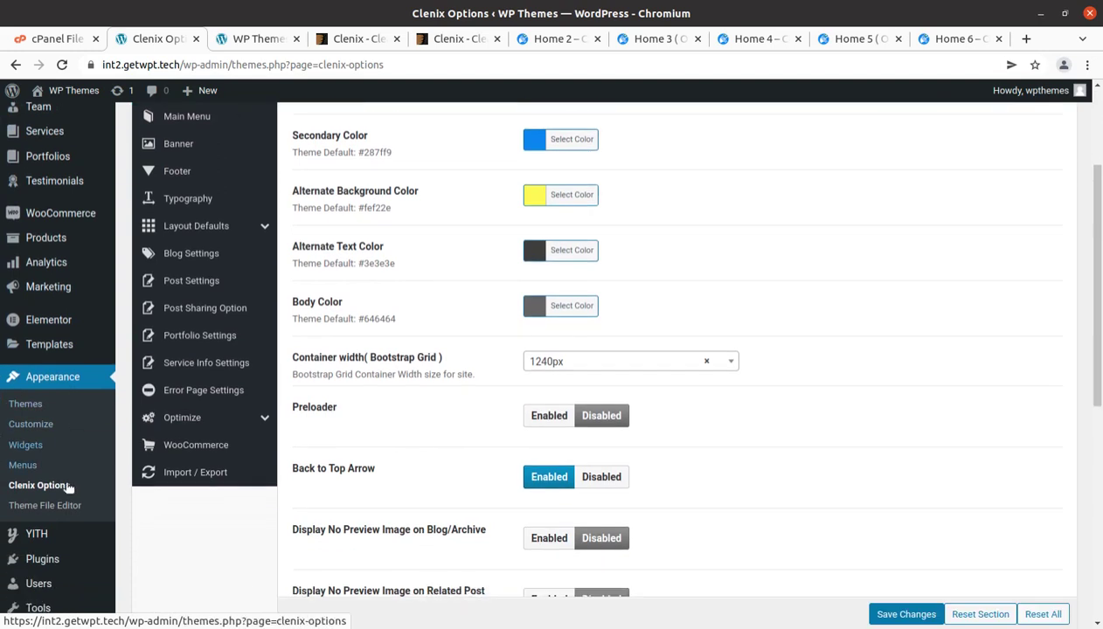
pyautogui.moveTo(38, 434)
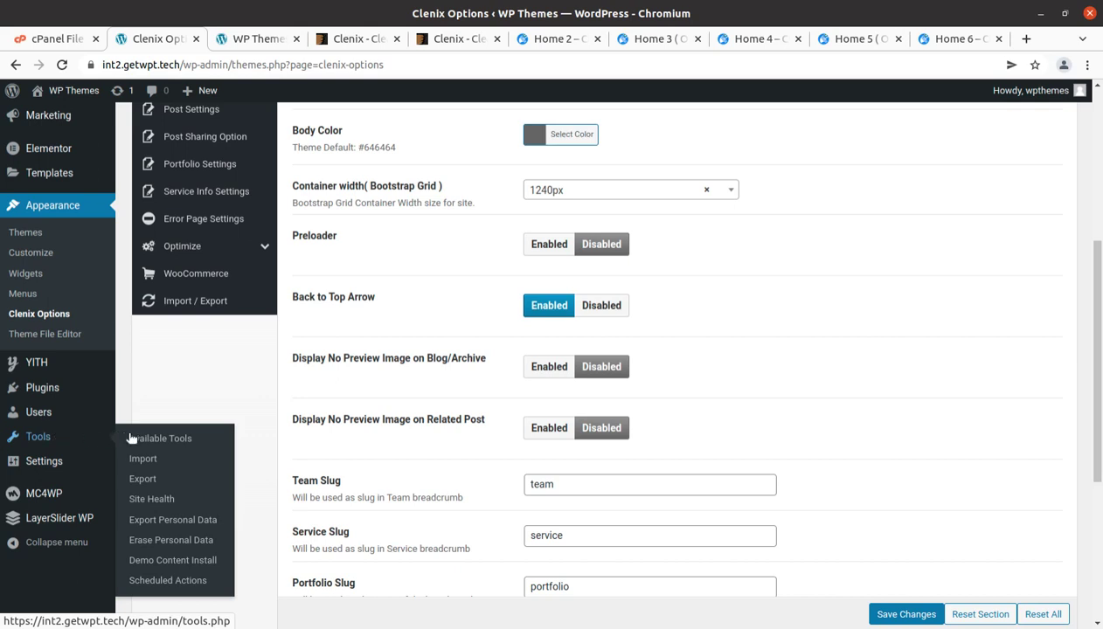
pyautogui.click(170, 568)
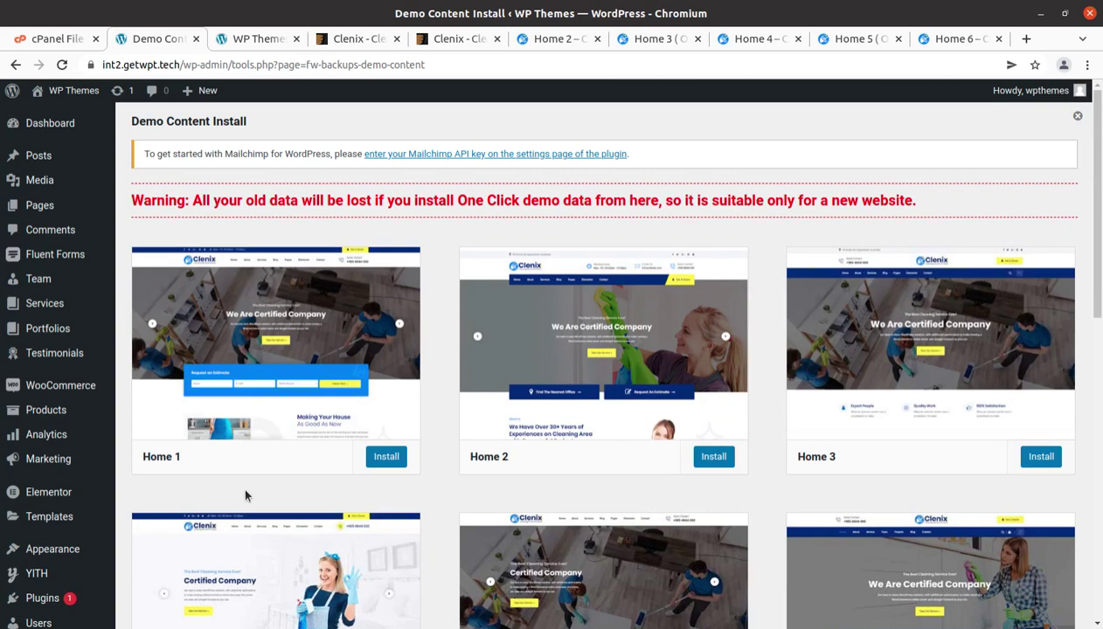
# - Examine the available demo designs, from Home 1 to Home 6 and their OnePage variants, to choose one for installation
pyautogui.scroll(-6, 245, 495)
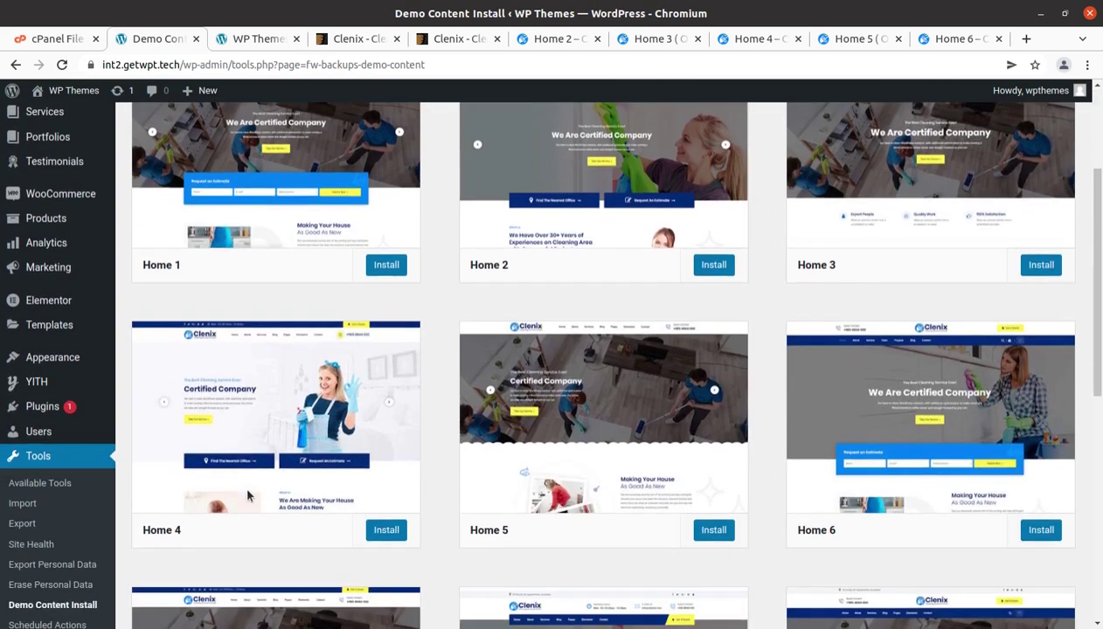
pyautogui.scroll(-2, 246, 492)
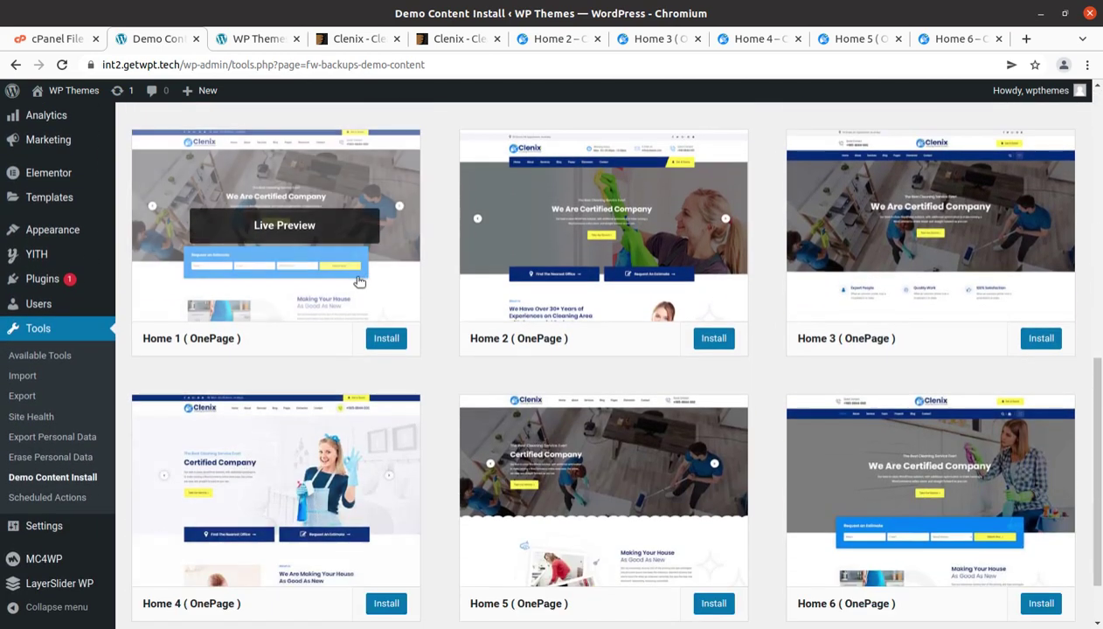
pyautogui.scroll(1, 638, 425)
pyautogui.scroll(6, 638, 426)
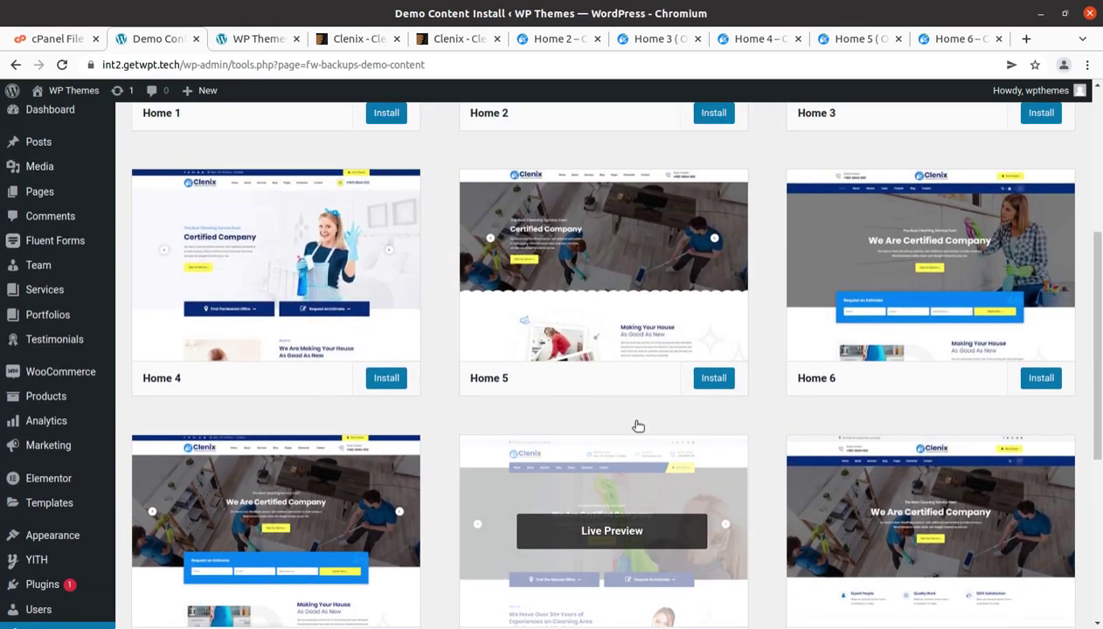
pyautogui.scroll(2, 638, 425)
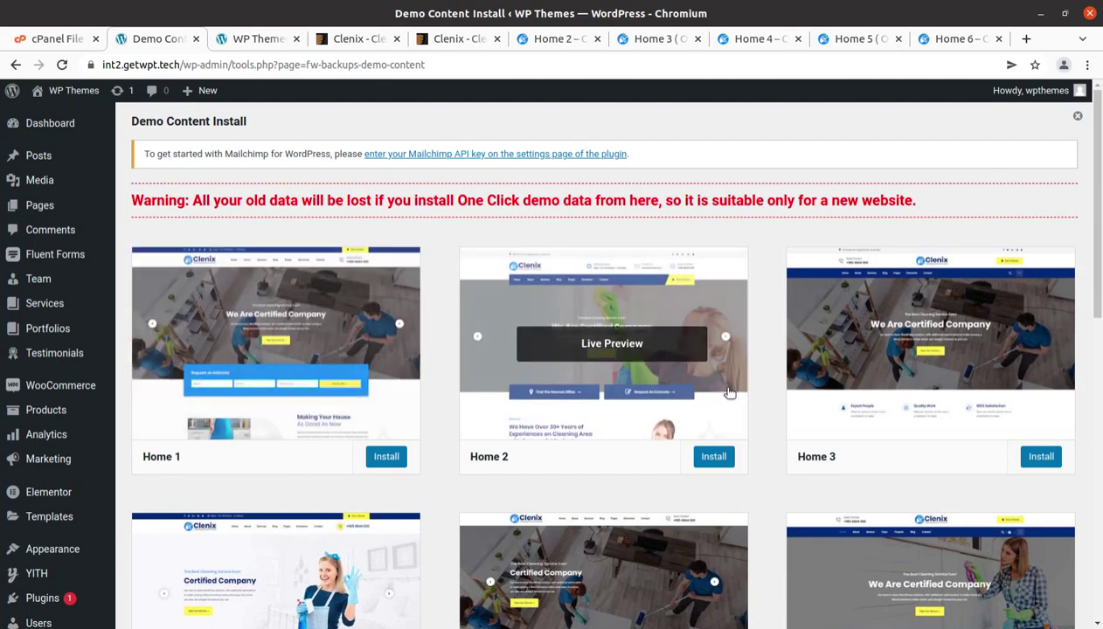
pyautogui.scroll(-2, 727, 389)
pyautogui.scroll(-2, 725, 396)
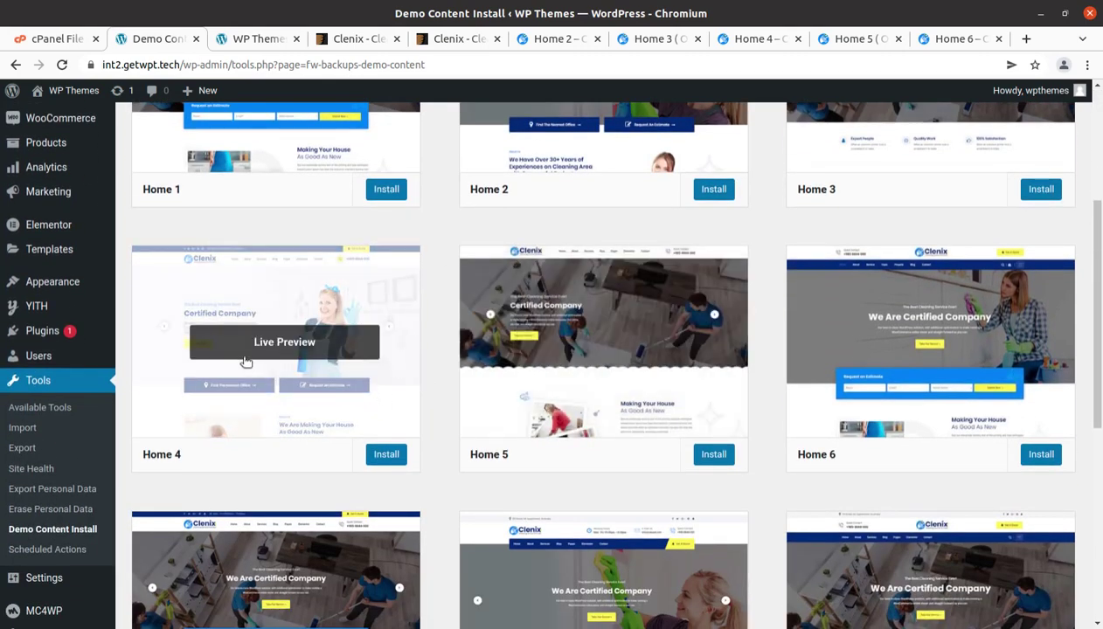
pyautogui.scroll(4, 448, 396)
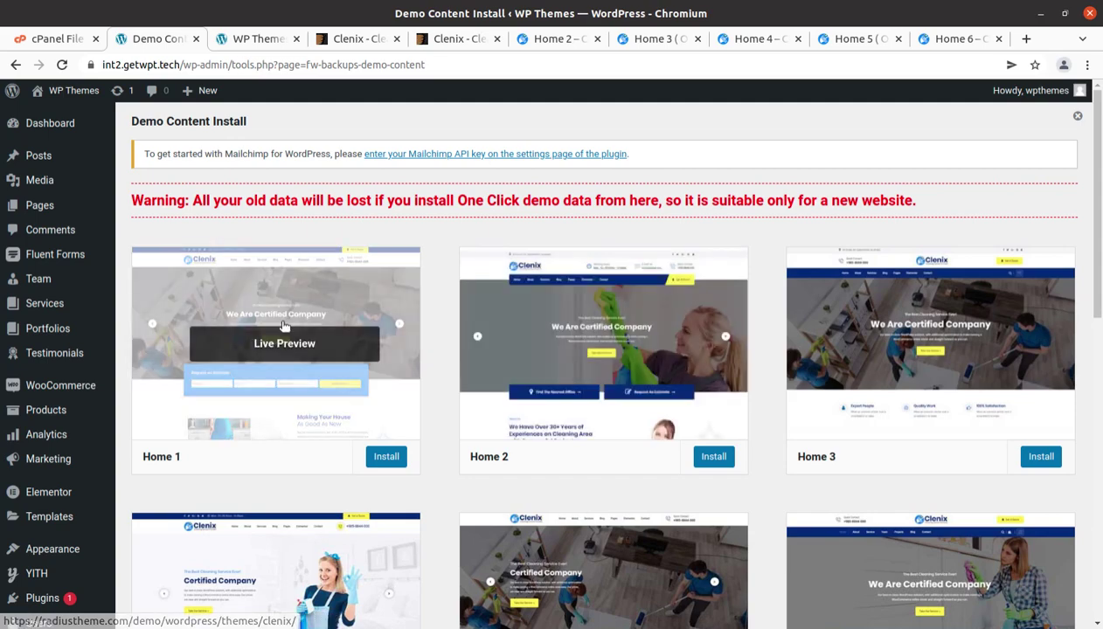
# - Install the Home 1 demo content, agreeing to delete the site's existing data, and wait for the import to finish
pyautogui.click(387, 458)
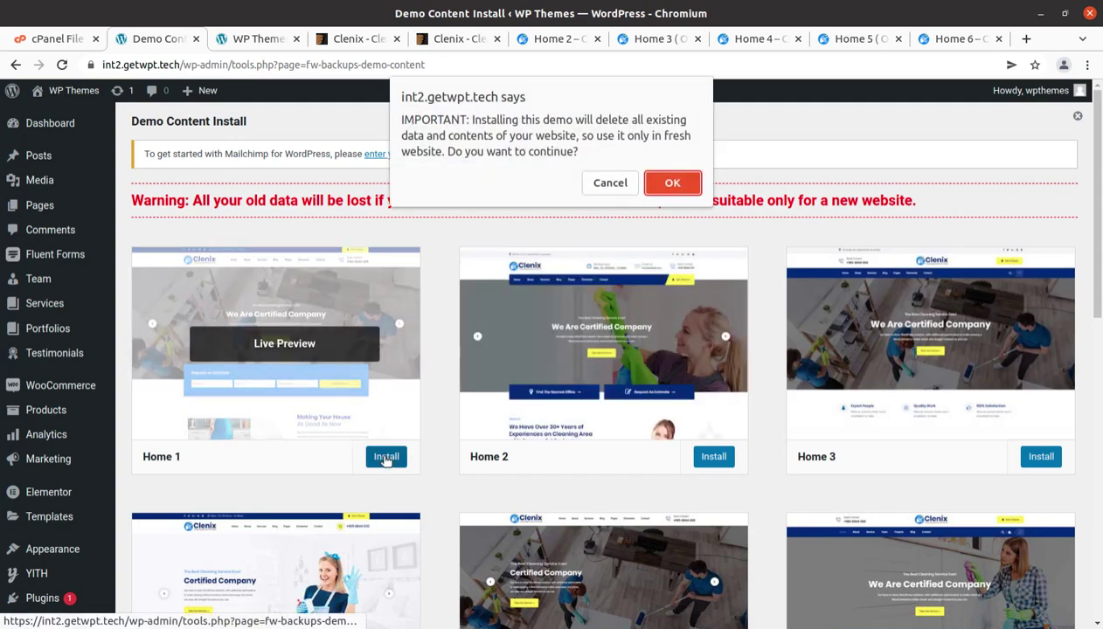
pyautogui.click(659, 184)
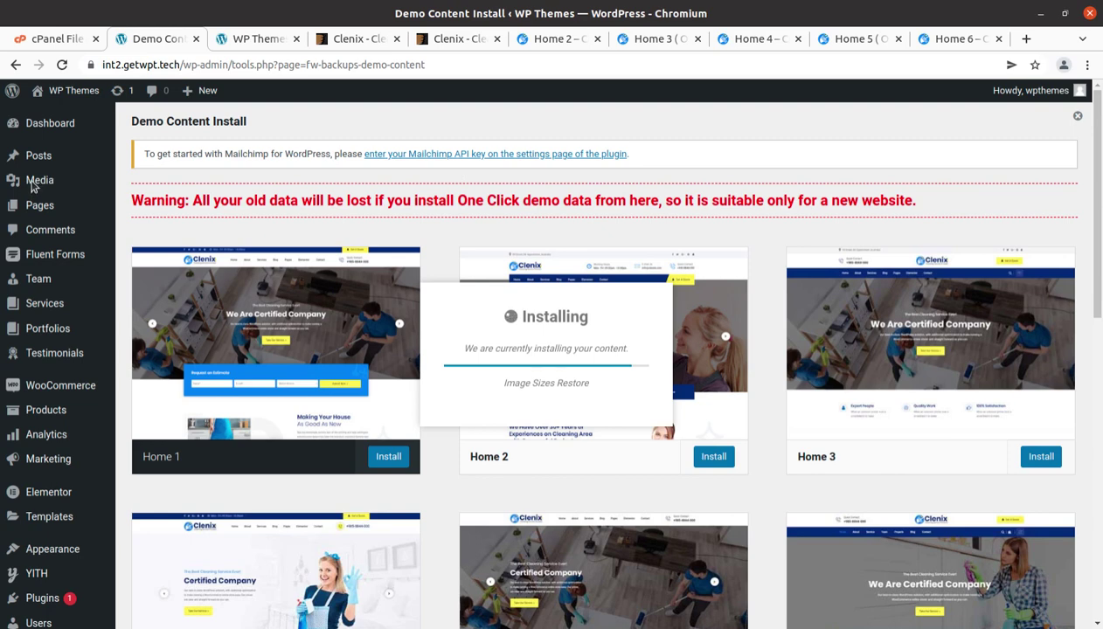
pyautogui.rightClick(34, 175)
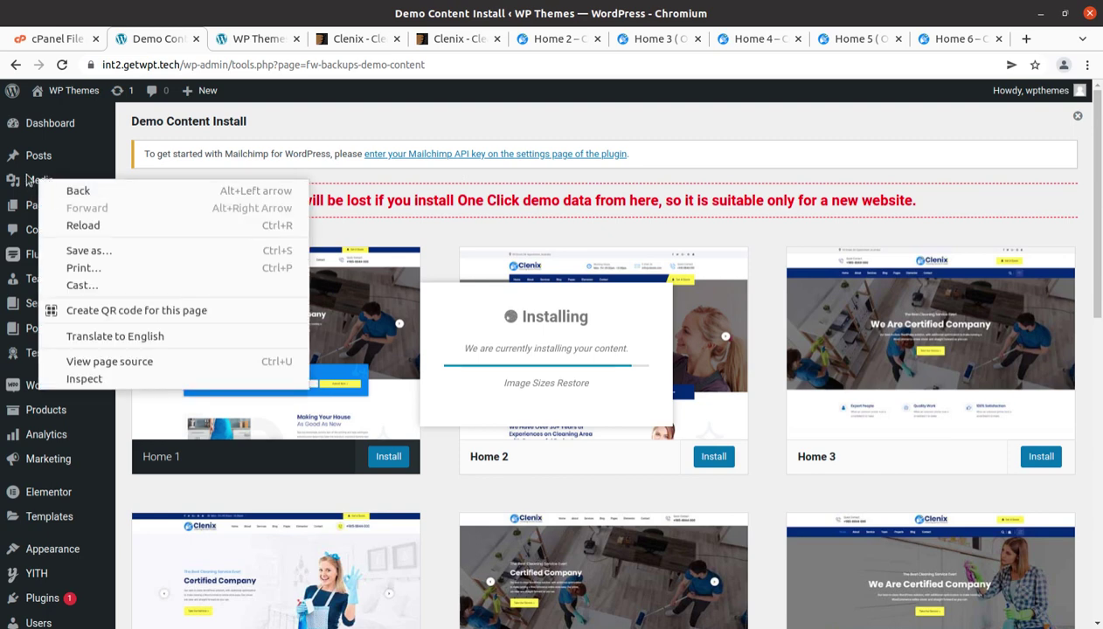
pyautogui.press('Escape')
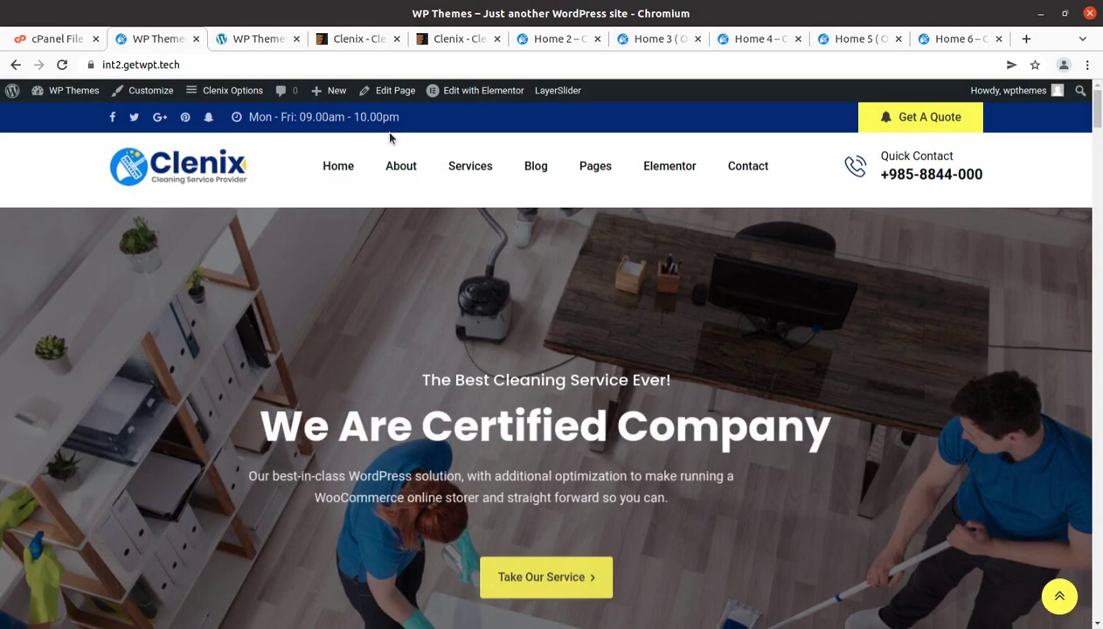
# - Look over the imported home page, from the hero banner down to the cleaning services section
pyautogui.scroll(-2, 320, 429)
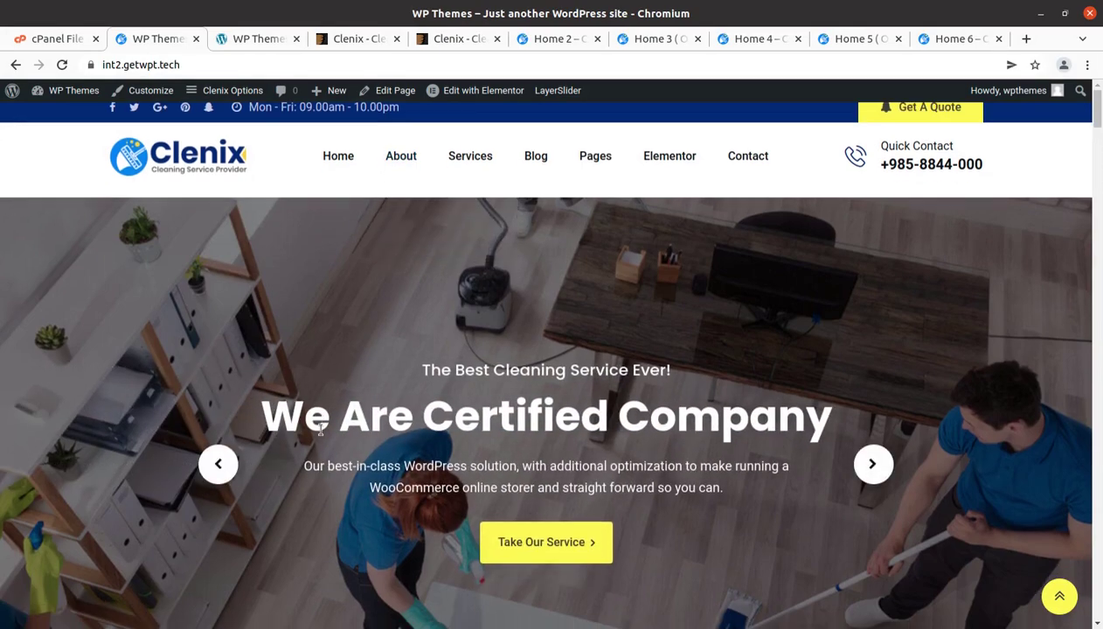
pyautogui.scroll(-5, 320, 429)
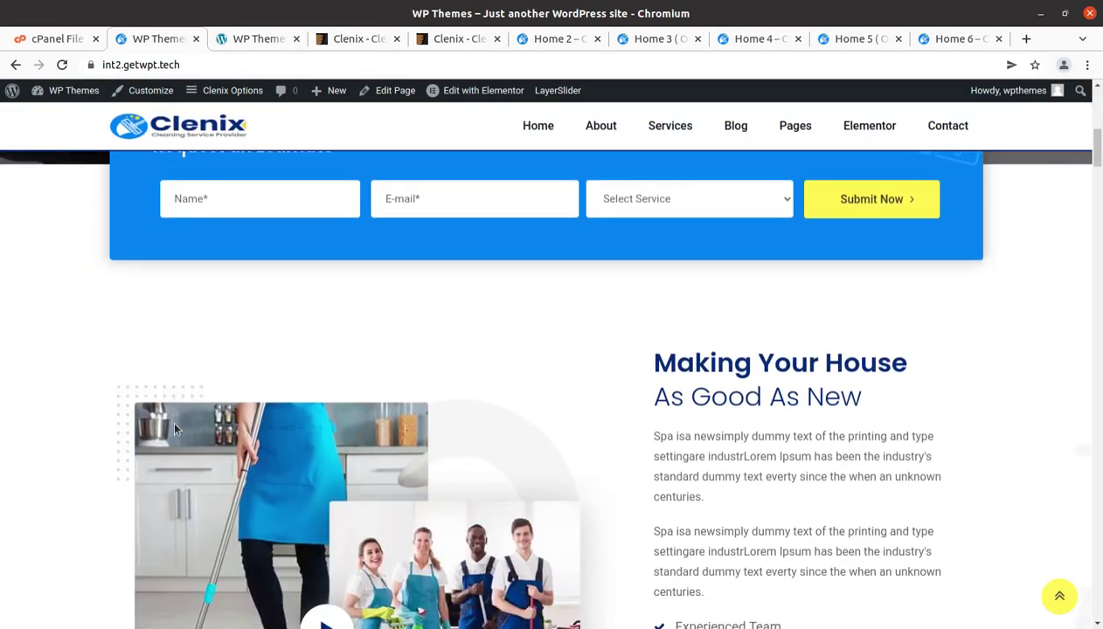
pyautogui.scroll(-4, 171, 350)
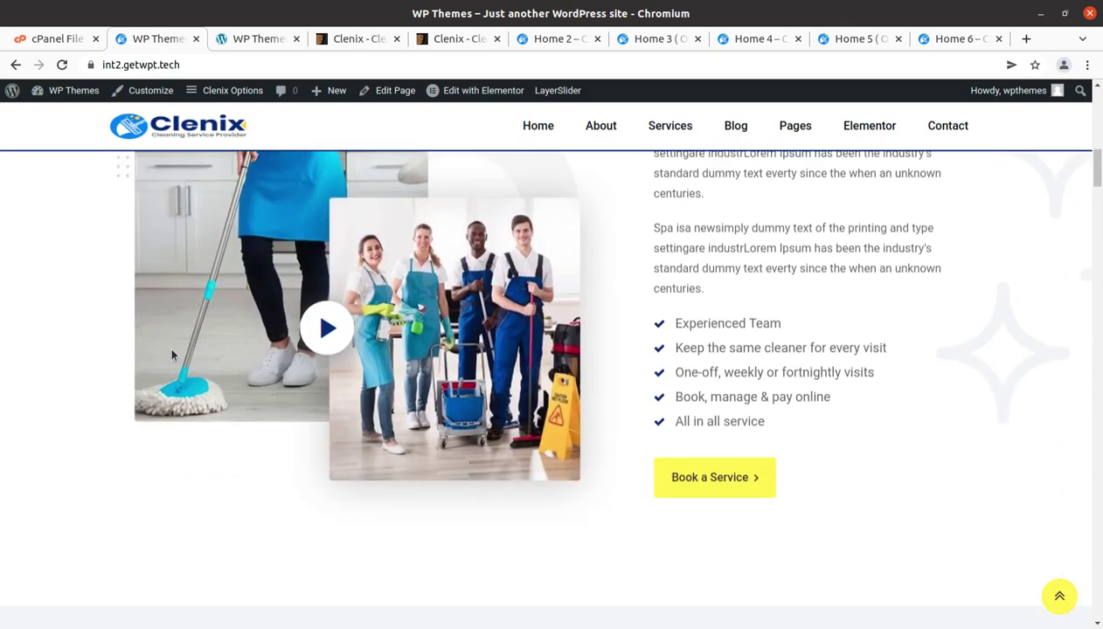
pyautogui.scroll(-2, 172, 355)
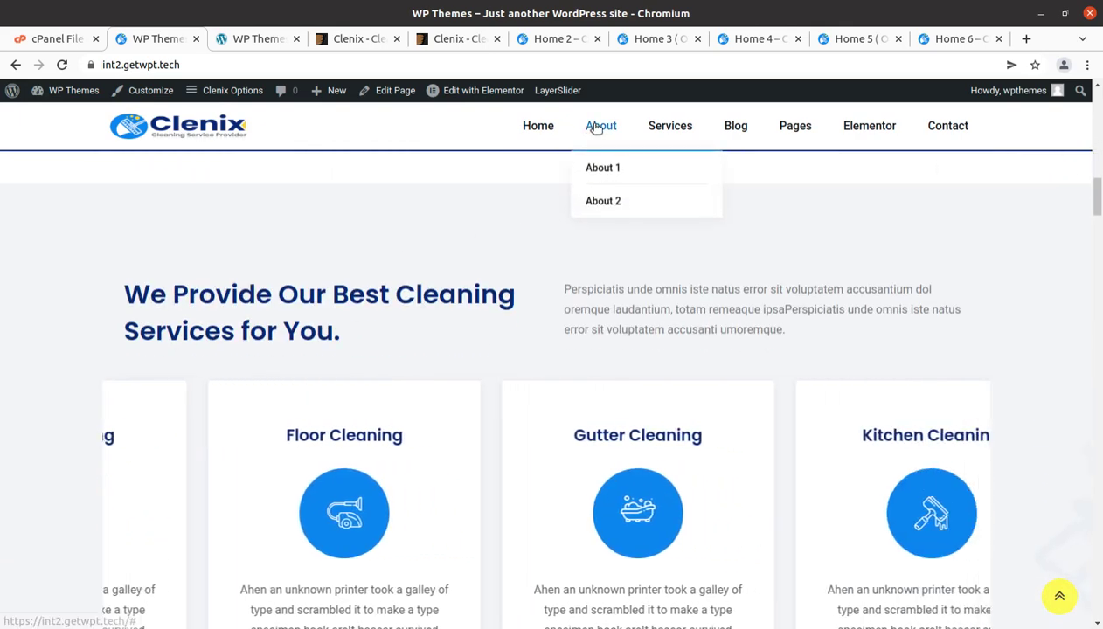
# - Open the site's About 1 page and look through its content down to the services section
pyautogui.click(600, 125)
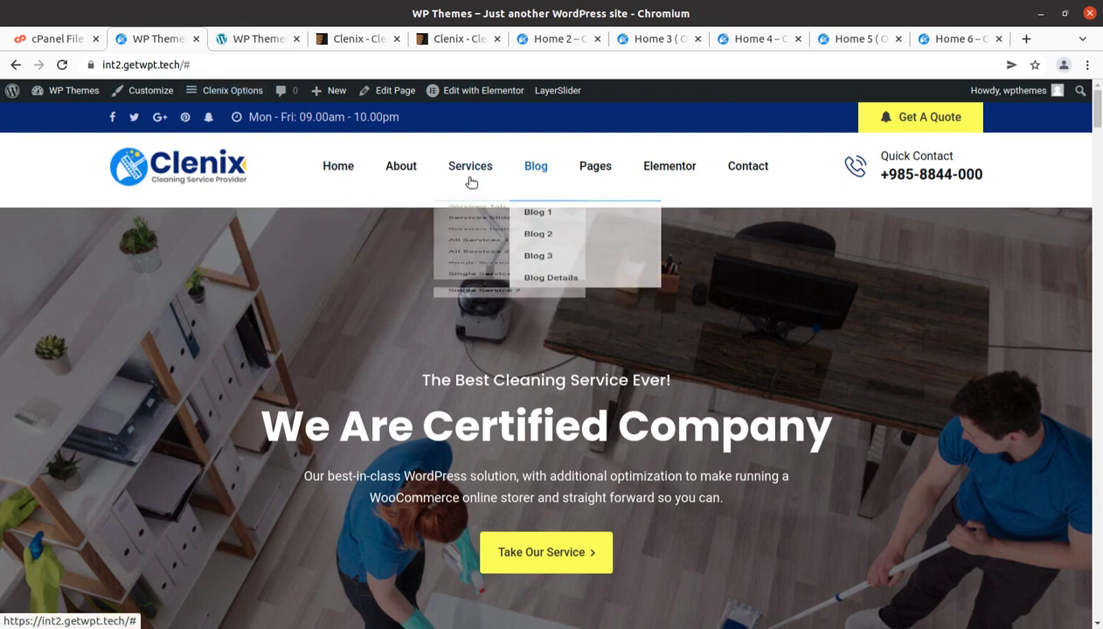
pyautogui.moveTo(419, 170)
pyautogui.click(402, 218)
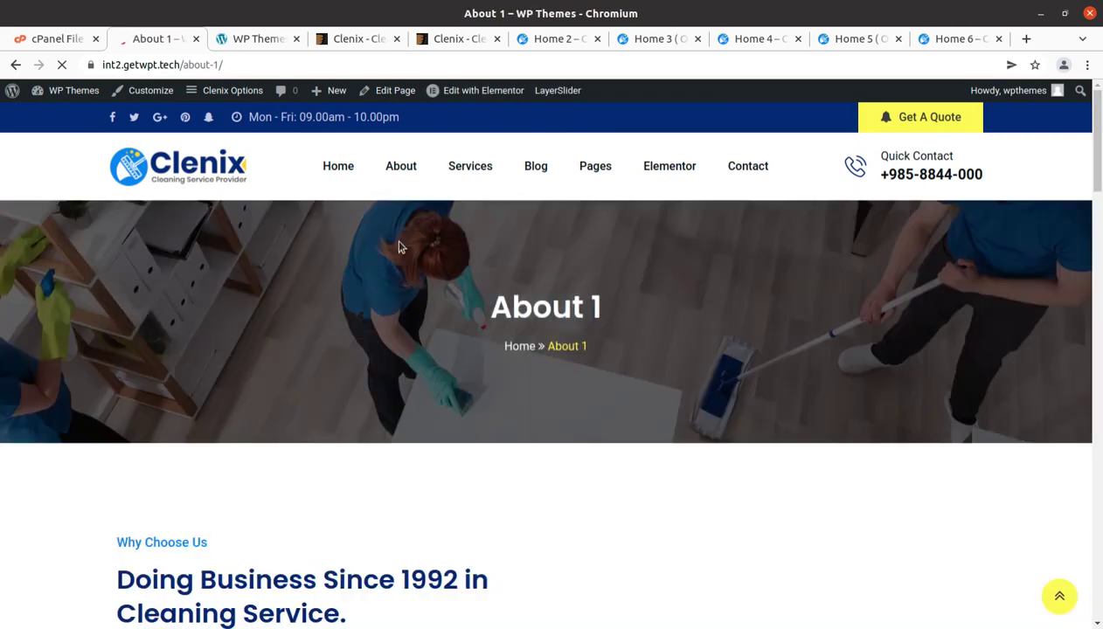
pyautogui.scroll(-10, 285, 365)
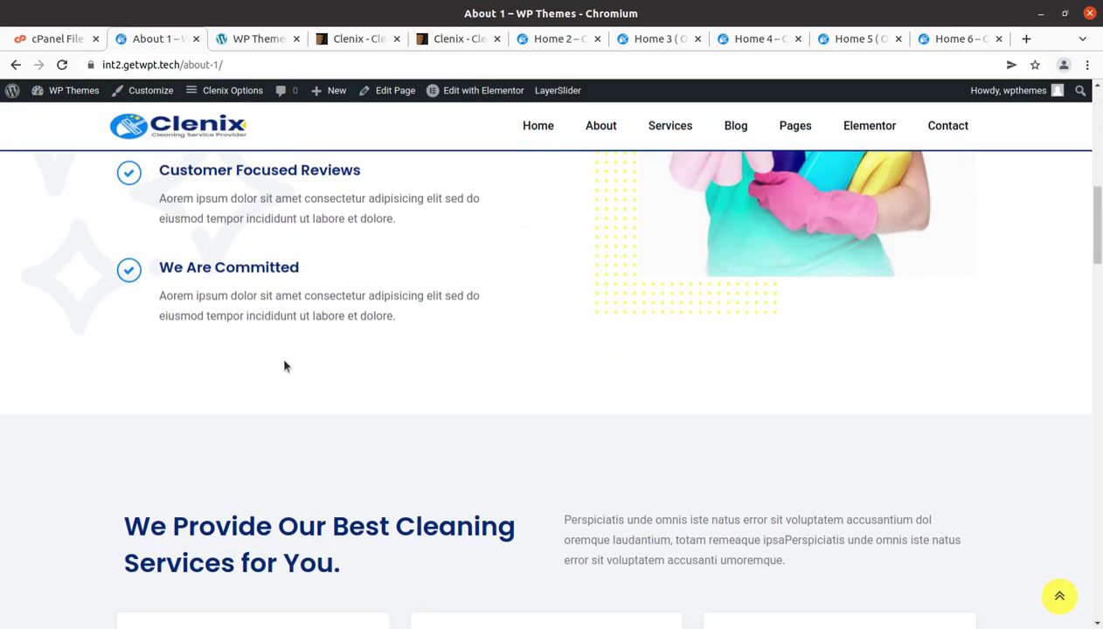
pyautogui.moveTo(594, 131)
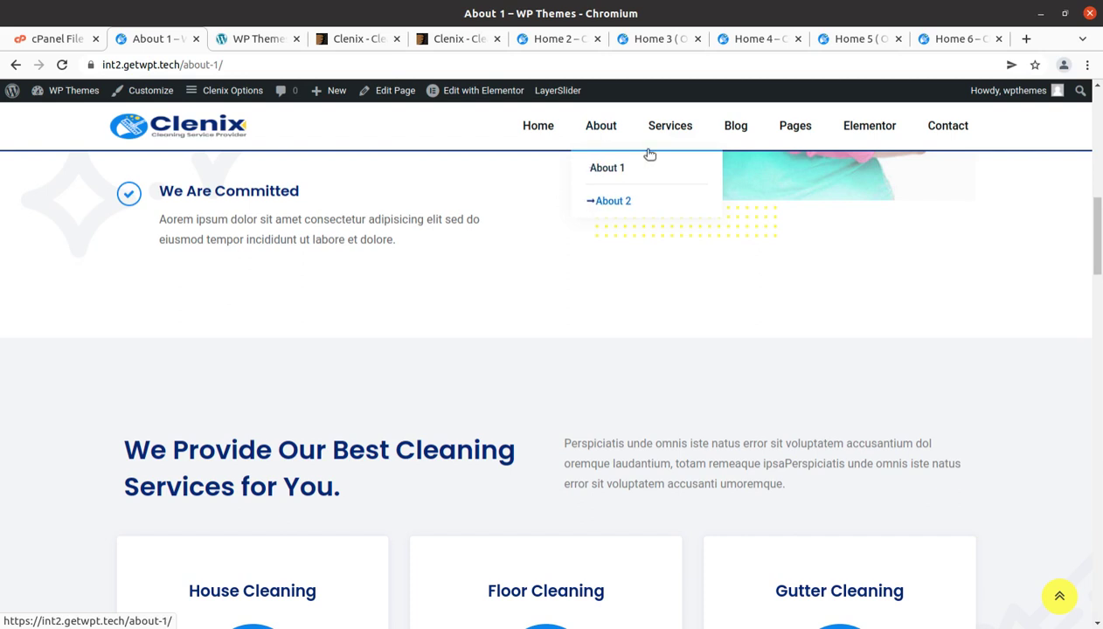
# - Open the Services Tab page and review its service tabs, Office Cleaning offer and footer
pyautogui.moveTo(673, 131)
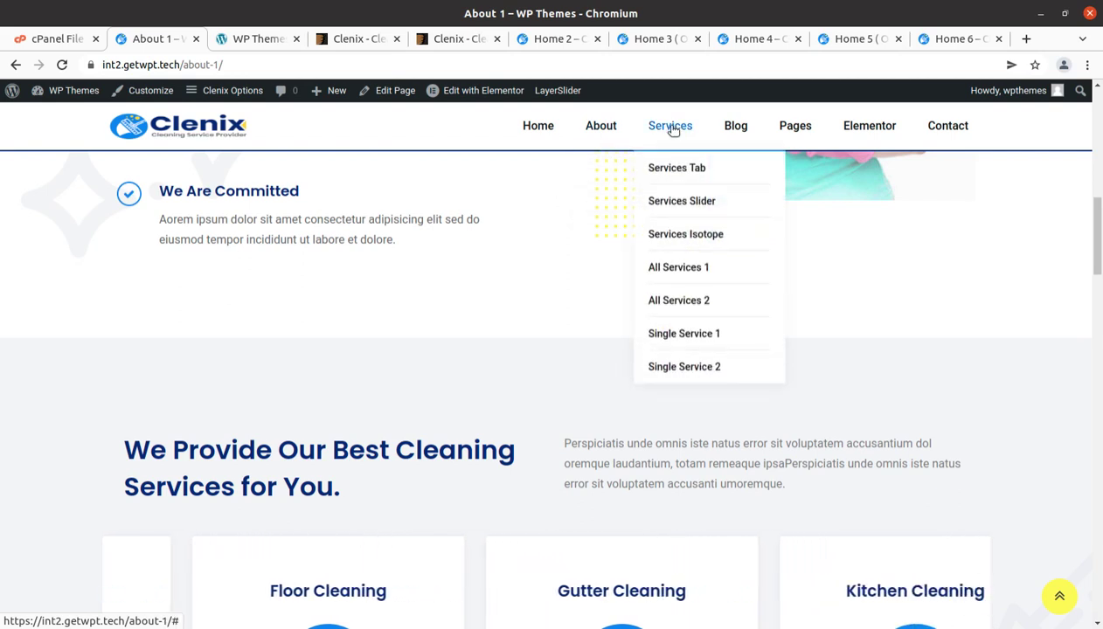
pyautogui.click(670, 175)
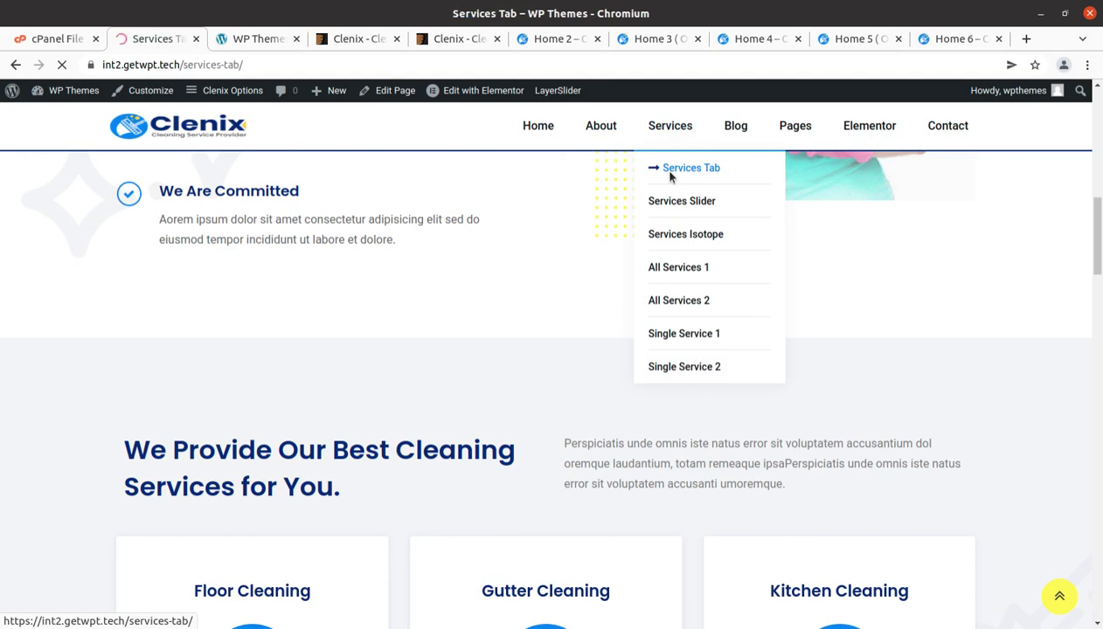
pyautogui.scroll(-4, 571, 376)
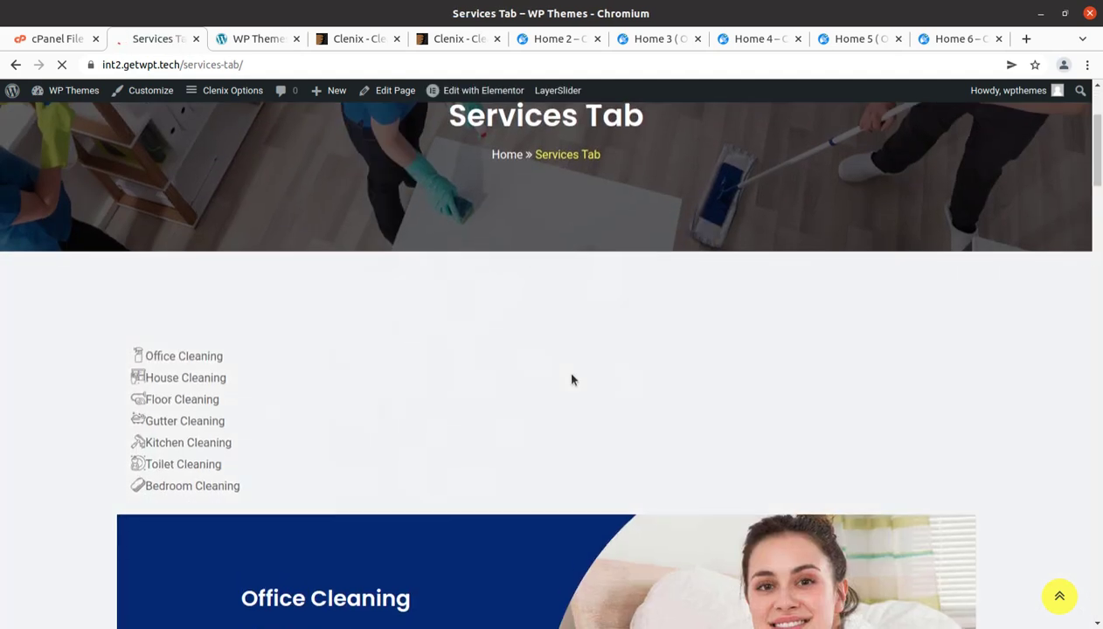
pyautogui.scroll(3, 568, 368)
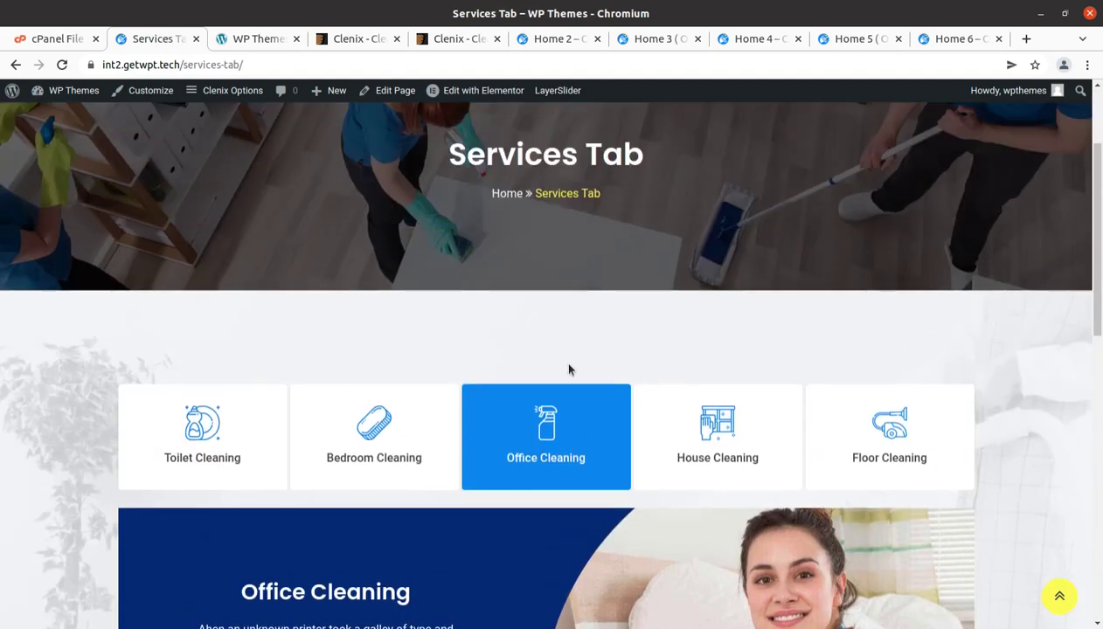
pyautogui.scroll(-9, 568, 369)
pyautogui.scroll(8, 569, 370)
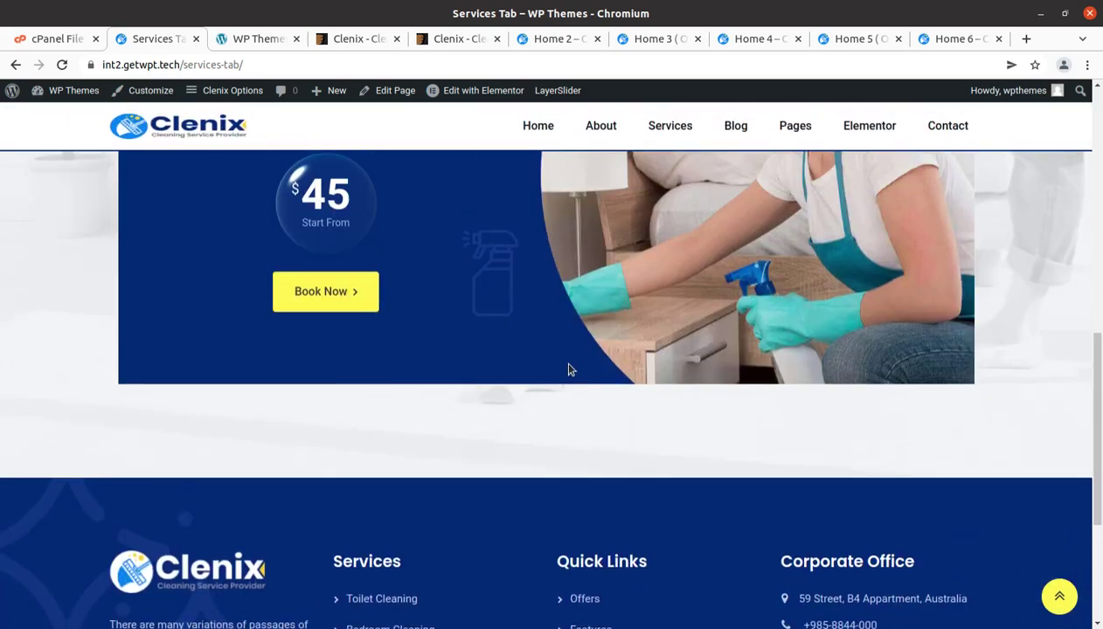
# - View the All Services 2 page, and open the single service page for Kitchen Cleaning
pyautogui.moveTo(684, 126)
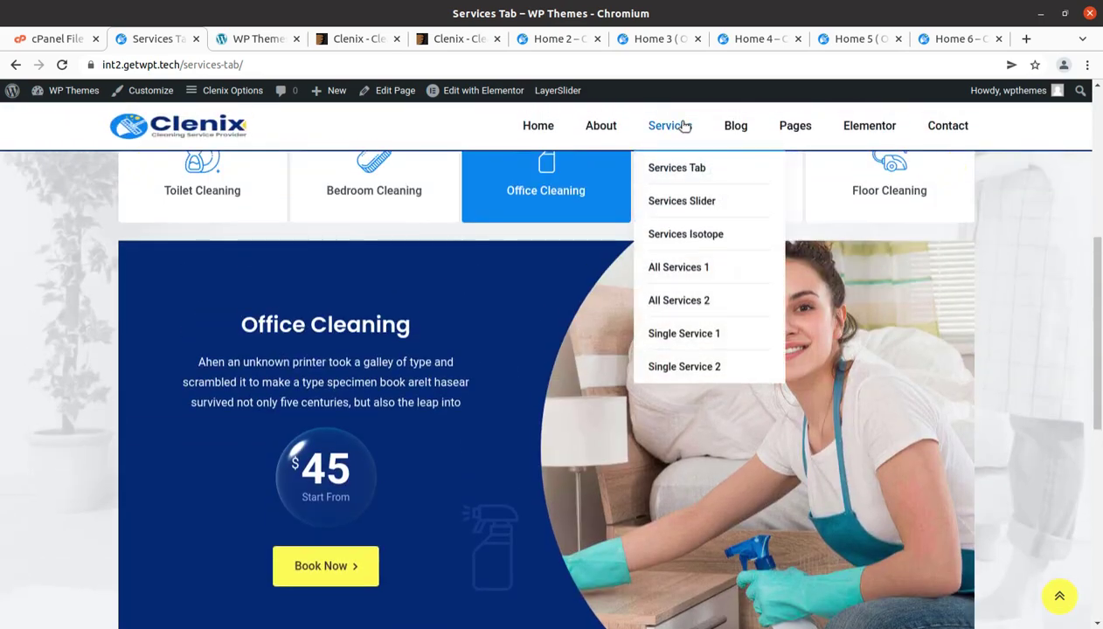
pyautogui.click(674, 301)
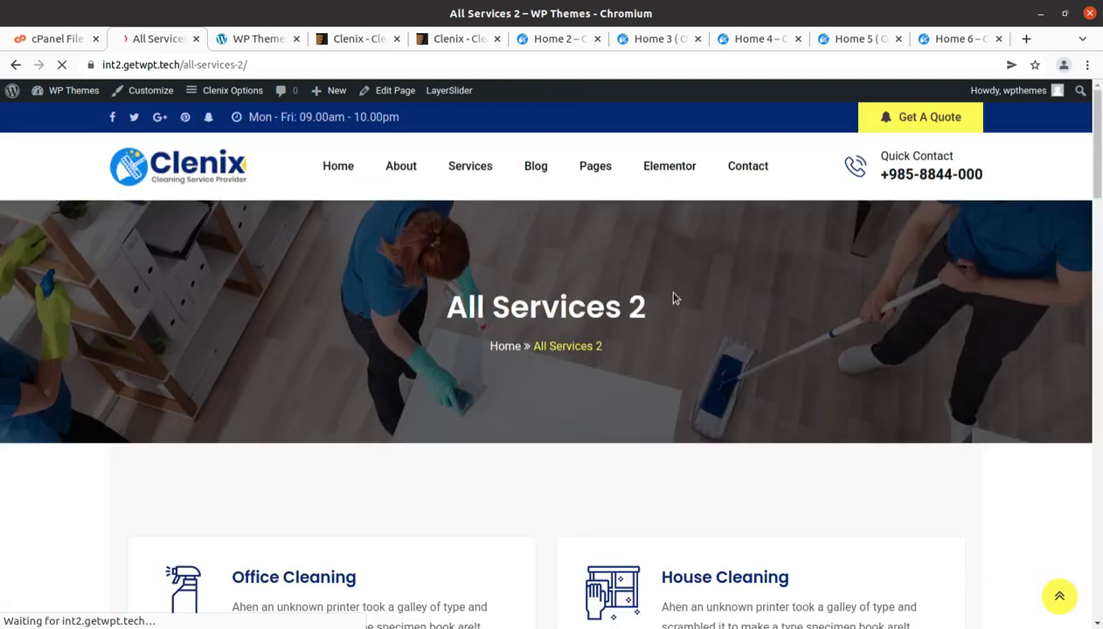
pyautogui.scroll(-2, 663, 288)
pyautogui.scroll(2, 645, 320)
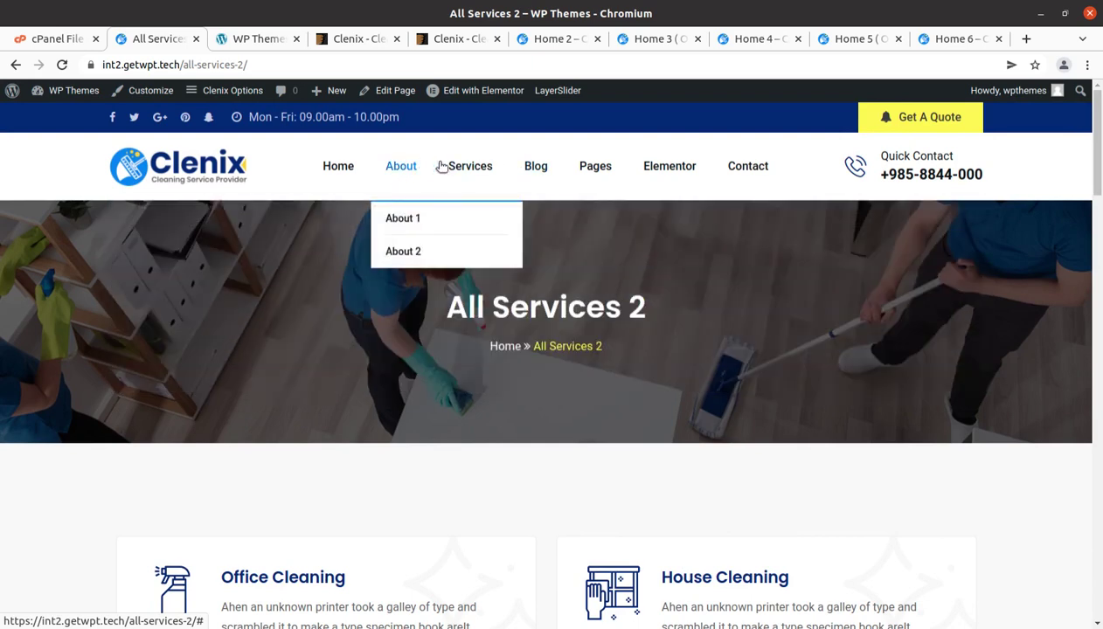
pyautogui.moveTo(460, 166)
pyautogui.click(468, 389)
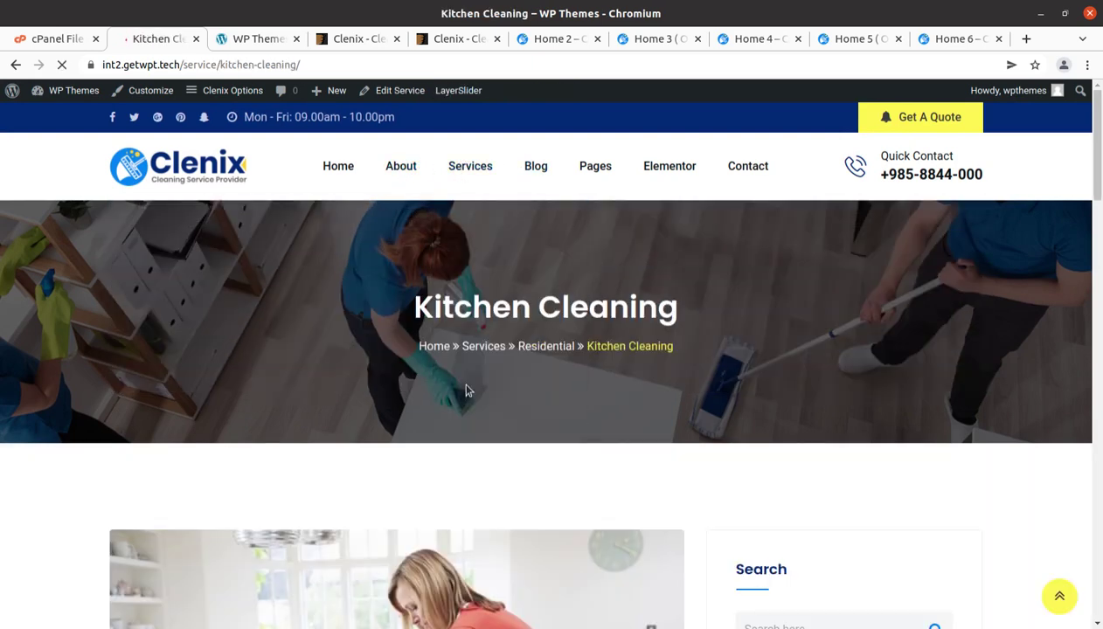
pyautogui.moveTo(666, 175)
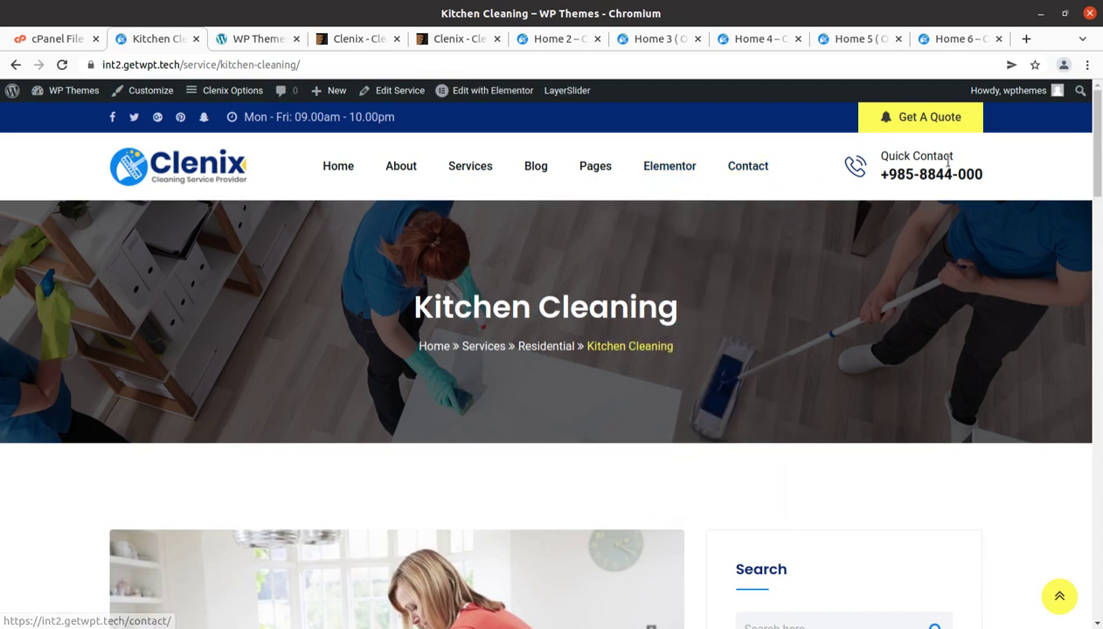
# - Return to the site's home page and check the Name and E-mail fields of the Request an Estimate form
pyautogui.click(186, 177)
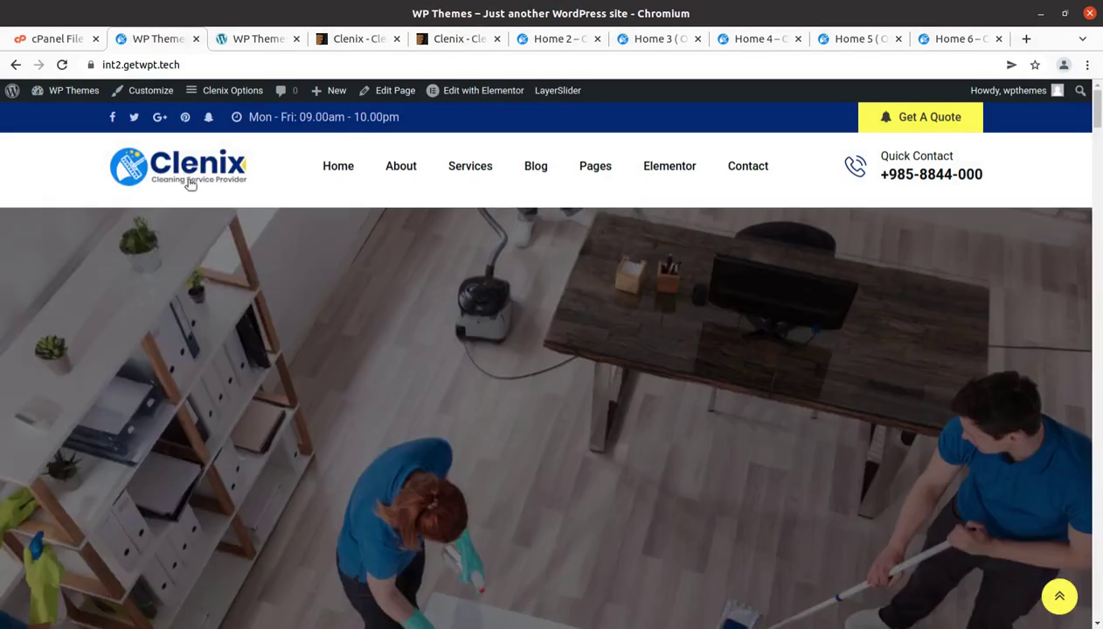
pyautogui.scroll(-5, 258, 359)
pyautogui.scroll(-1, 262, 363)
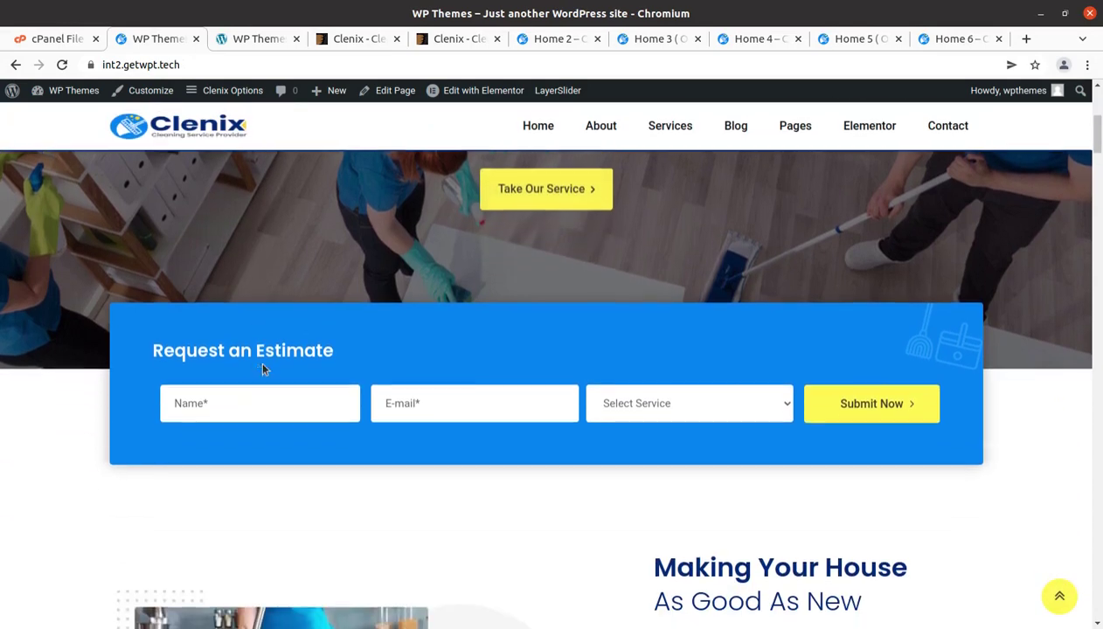
pyautogui.click(214, 385)
pyautogui.click(465, 399)
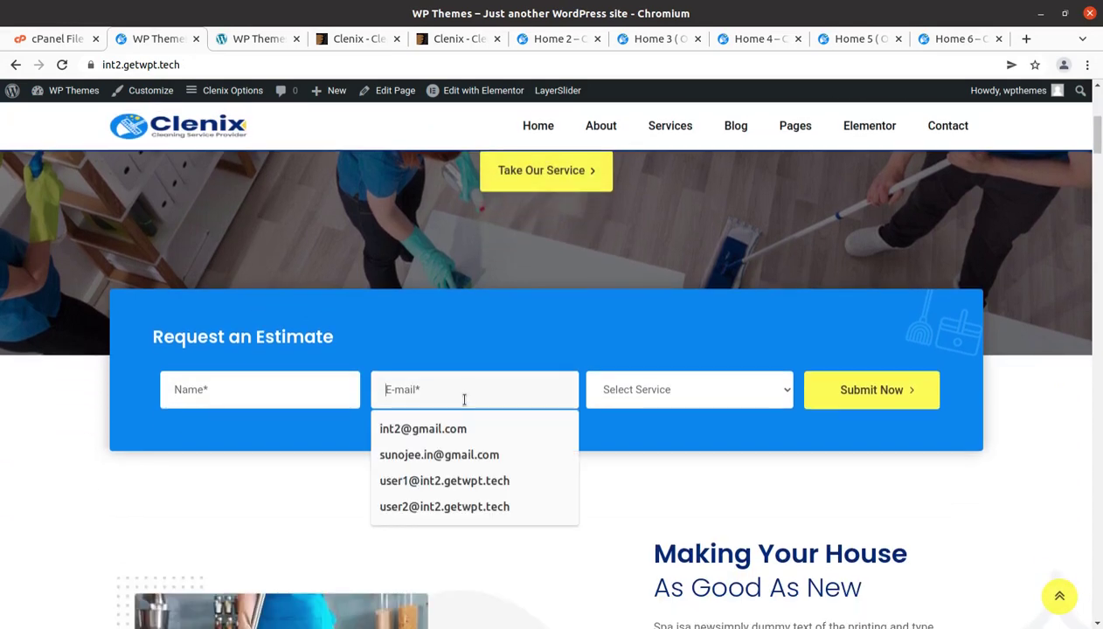
# - Choose Residential as the service in the Request an Estimate form and look through the home page section below it
pyautogui.click(274, 383)
pyautogui.click(663, 390)
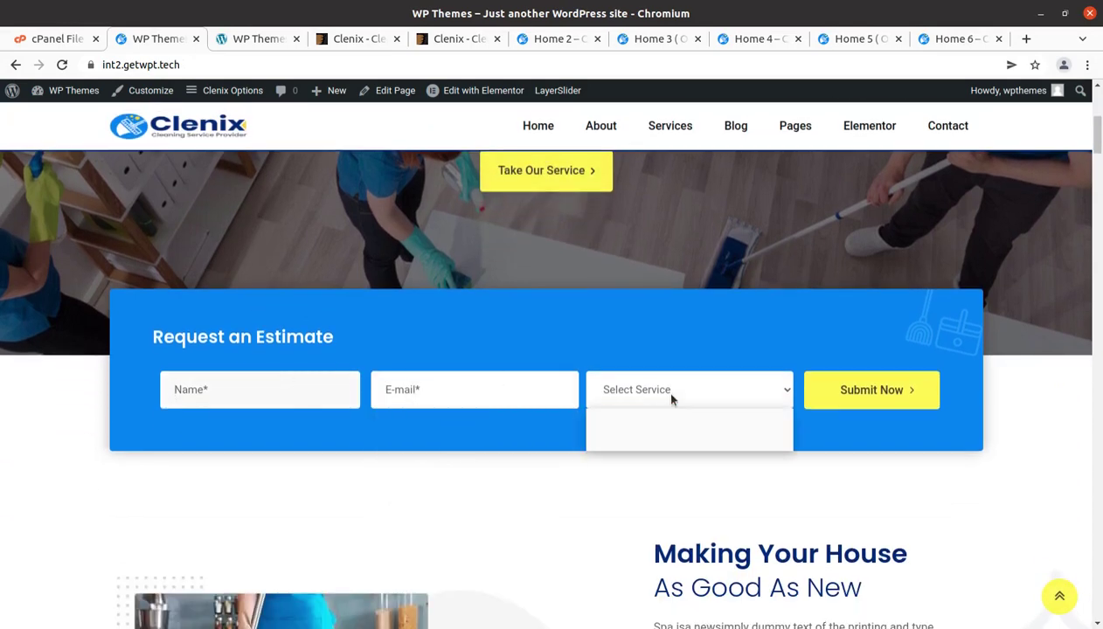
pyautogui.click(664, 426)
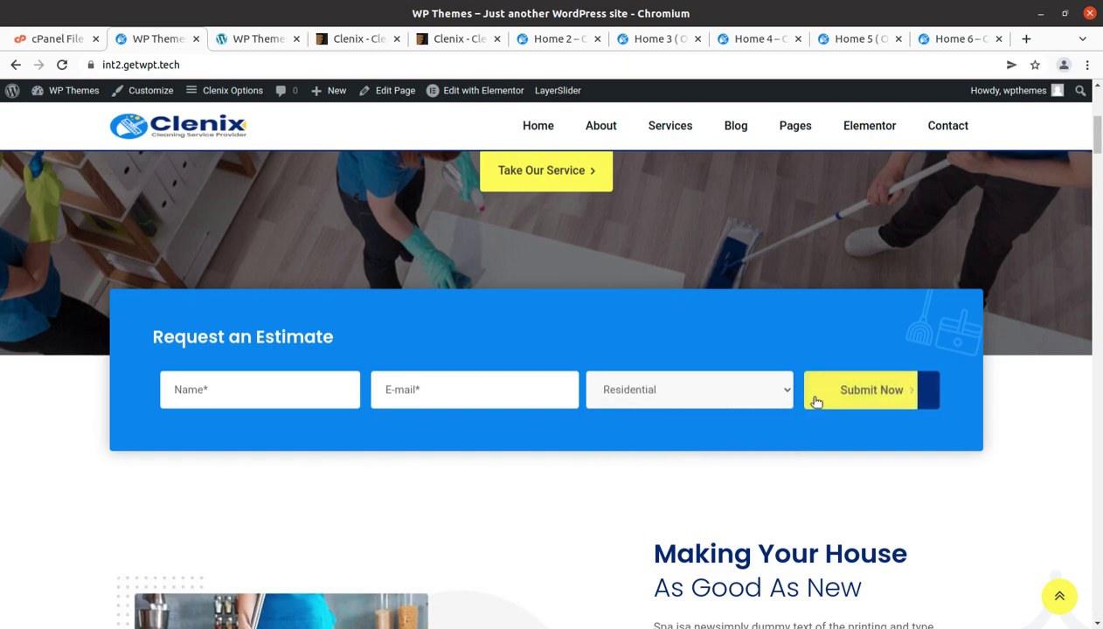
pyautogui.scroll(-3, 865, 404)
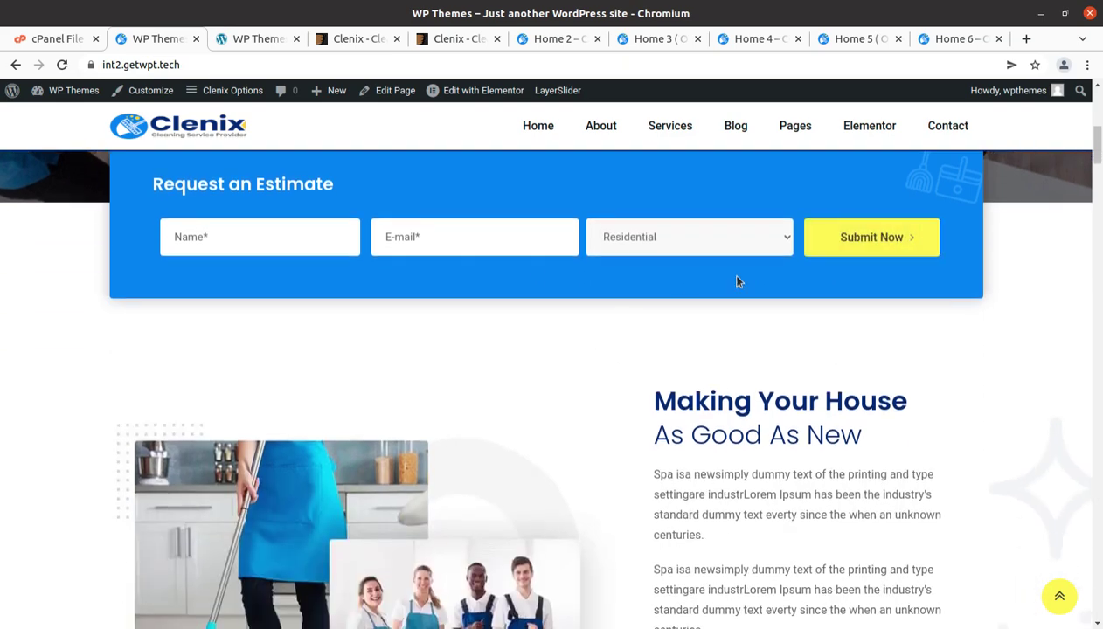
pyautogui.scroll(-5, 523, 342)
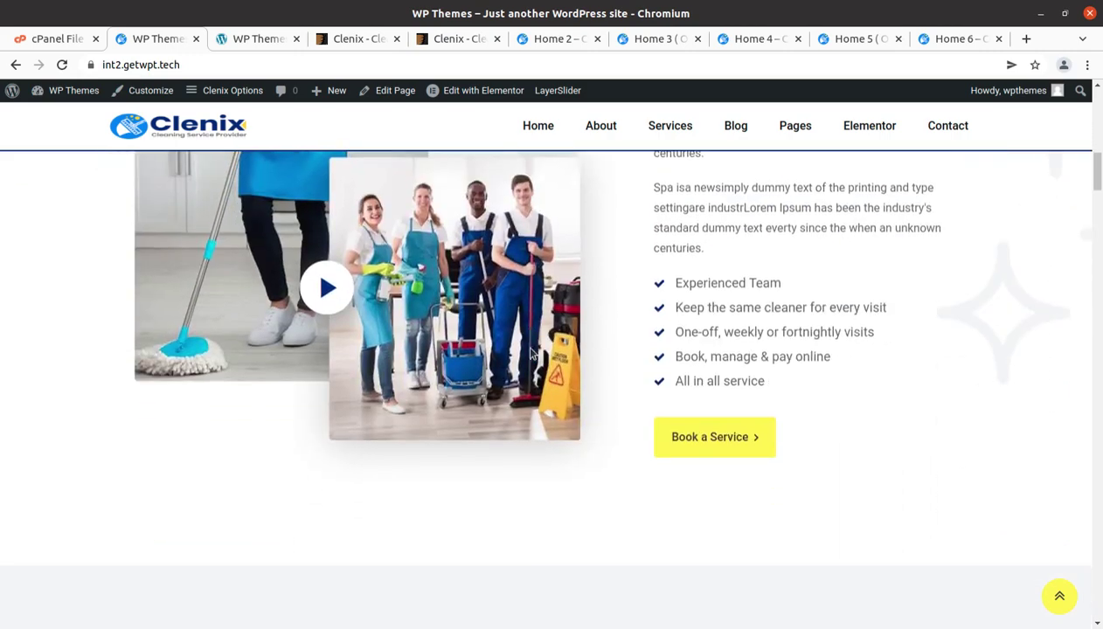
pyautogui.scroll(10, 221, 220)
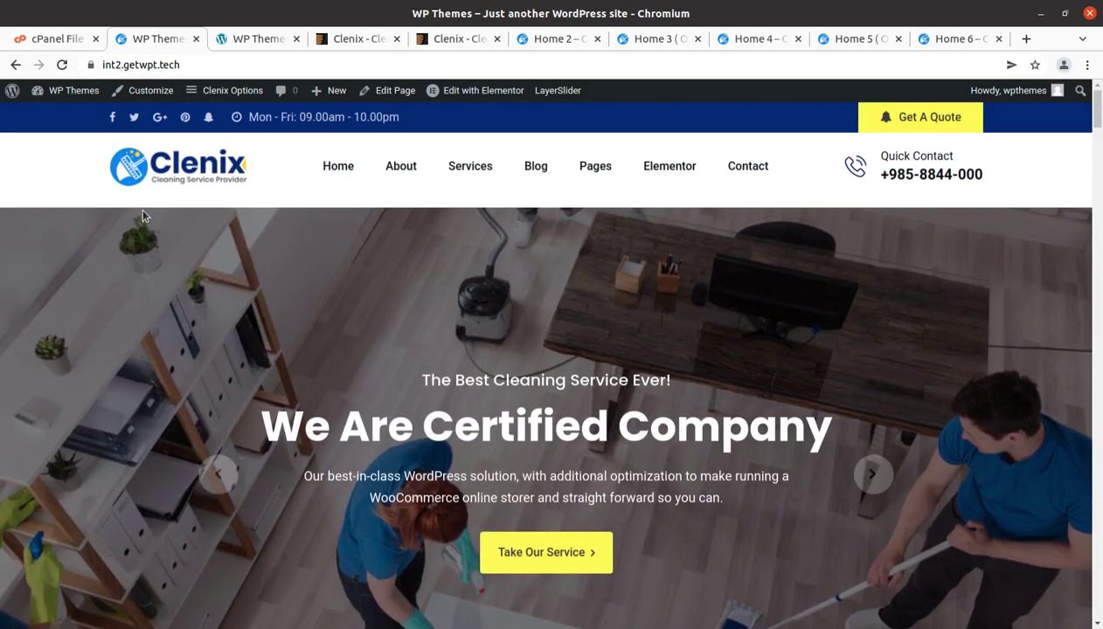
# - Go to the WordPress dashboard, running the required WordPress database update and continuing past it
pyautogui.moveTo(74, 90)
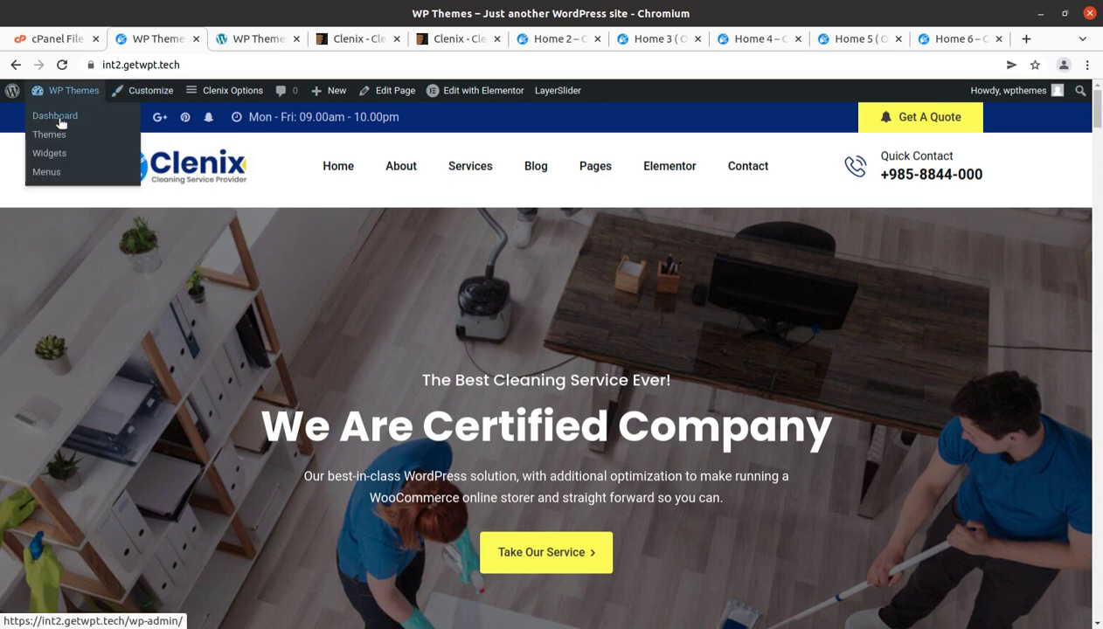
pyautogui.click(61, 123)
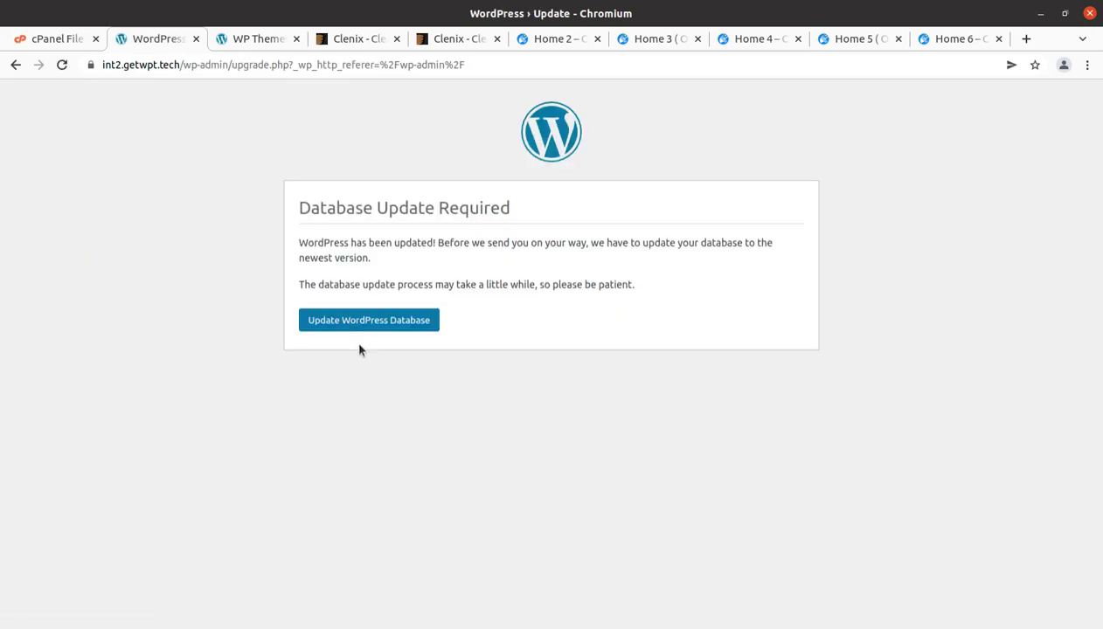
pyautogui.click(342, 329)
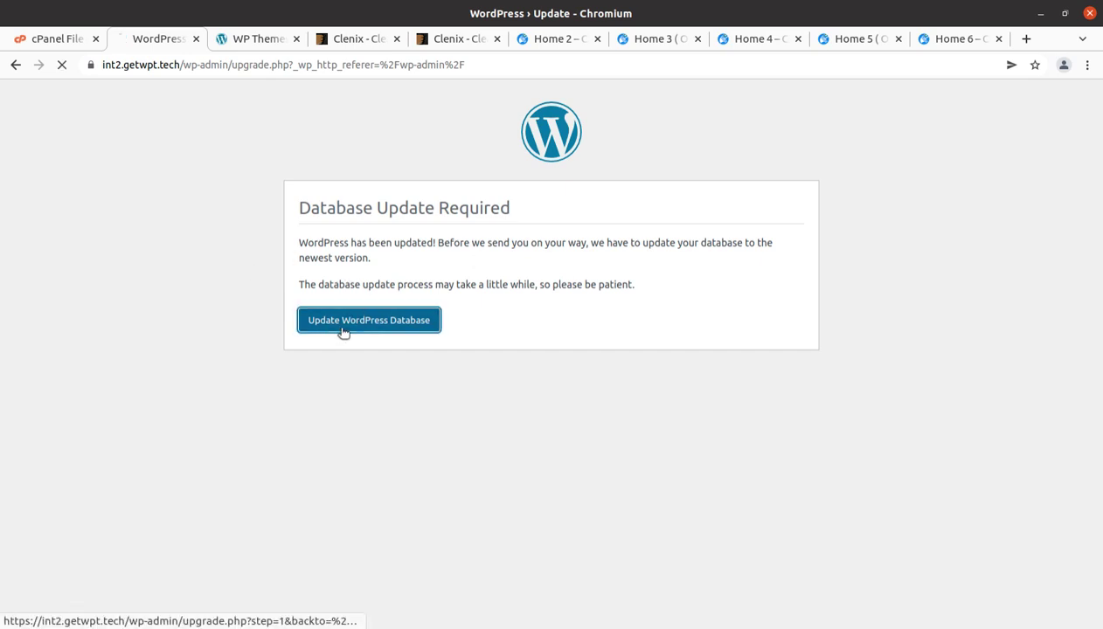
pyautogui.click(333, 284)
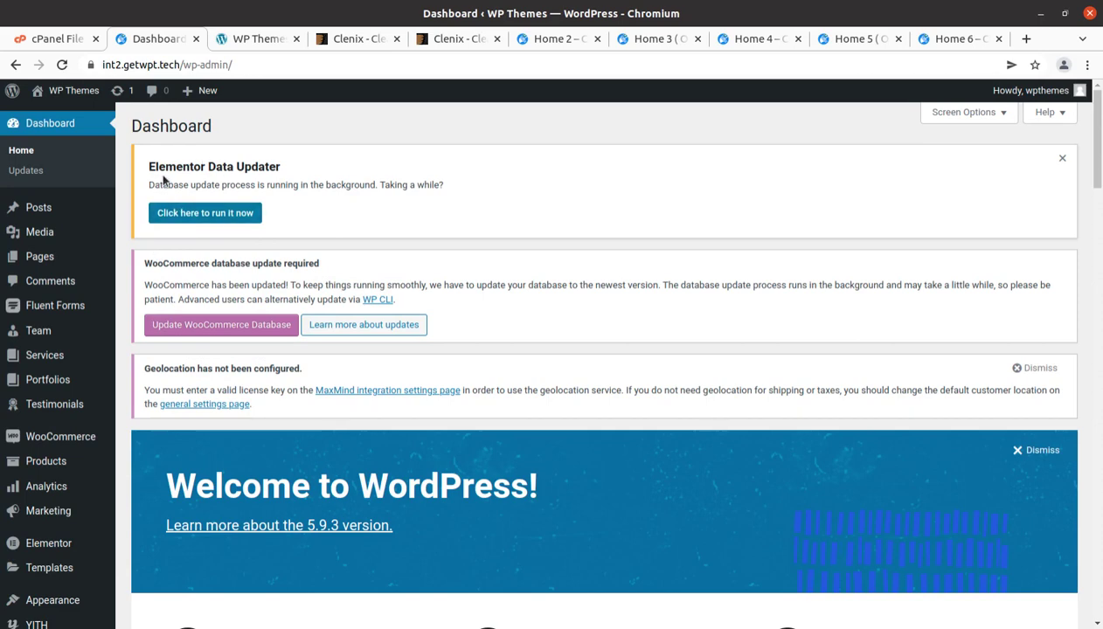
# - Run the Elementor data update and the WooCommerce database update, and return to the dashboard
pyautogui.click(212, 219)
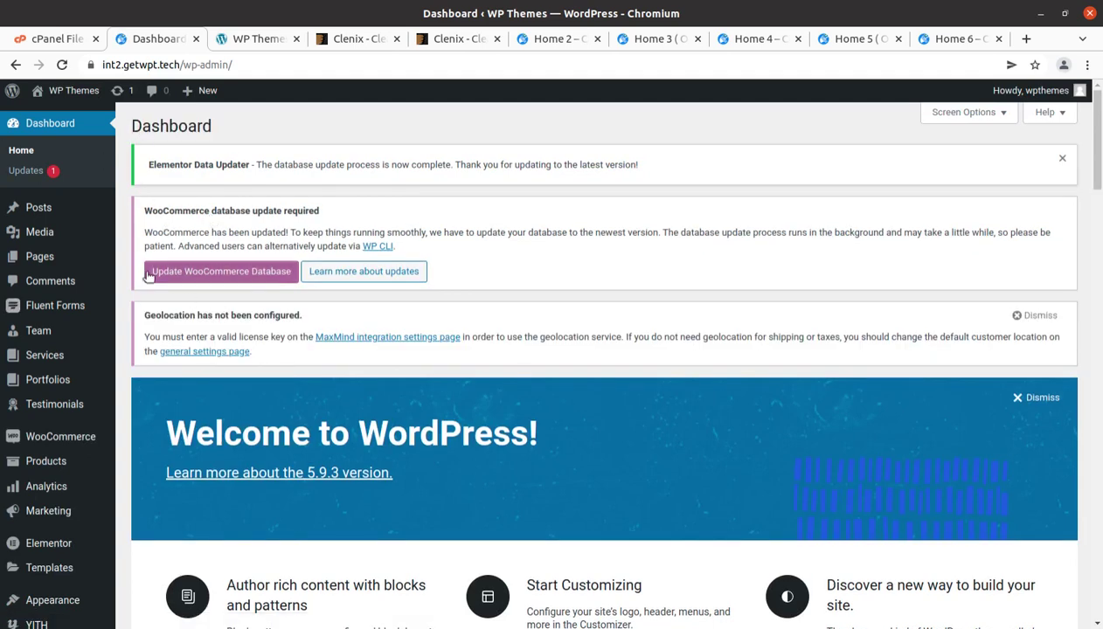
pyautogui.click(202, 278)
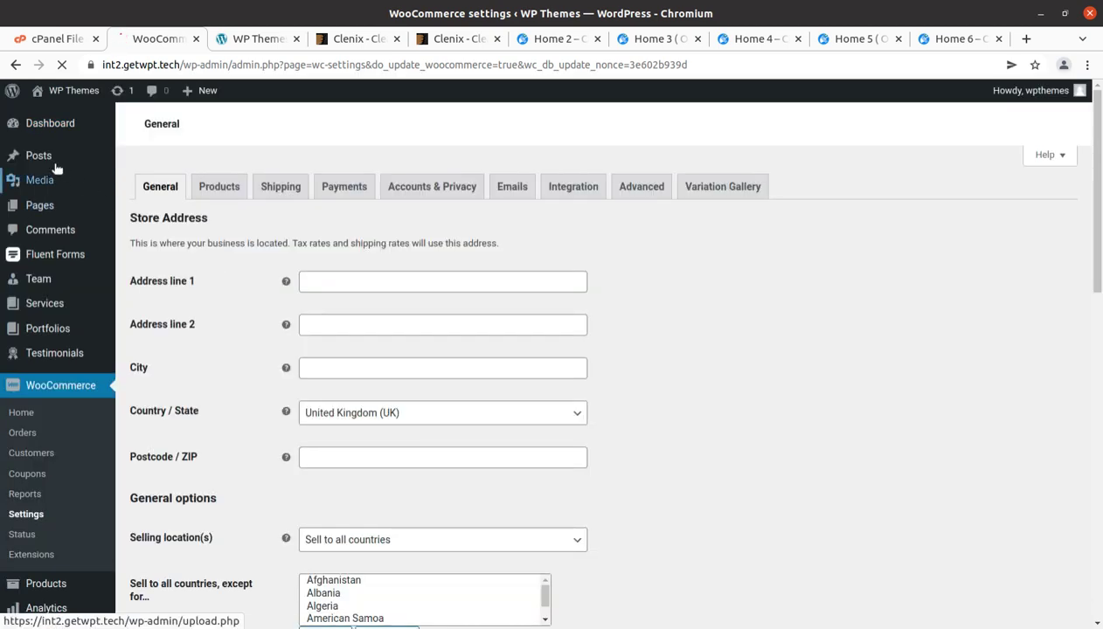
pyautogui.moveTo(35, 133)
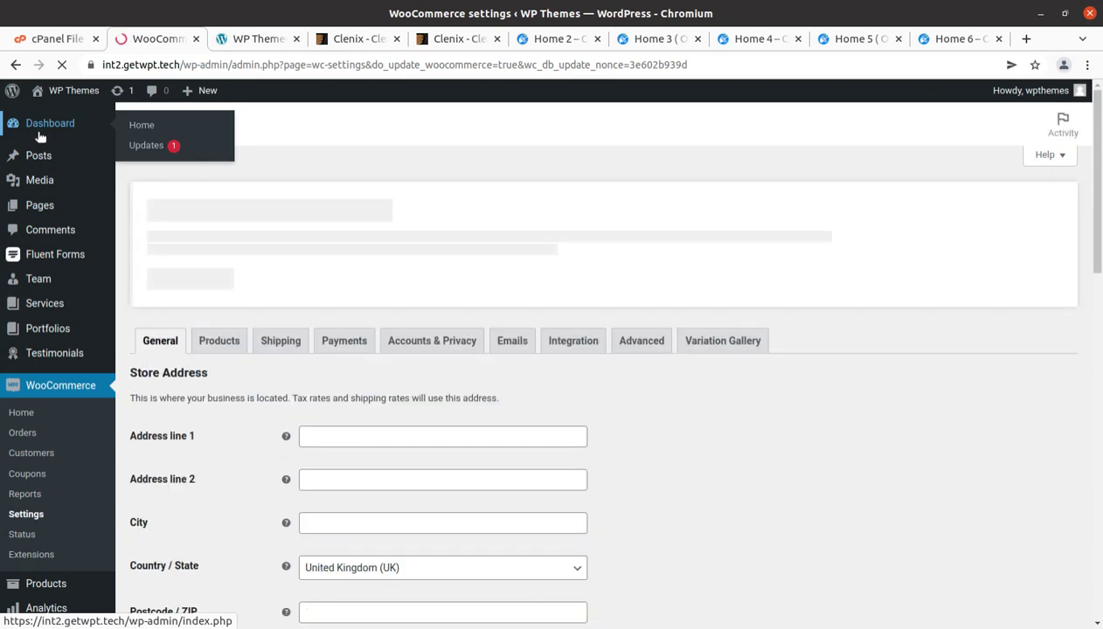
pyautogui.click(39, 136)
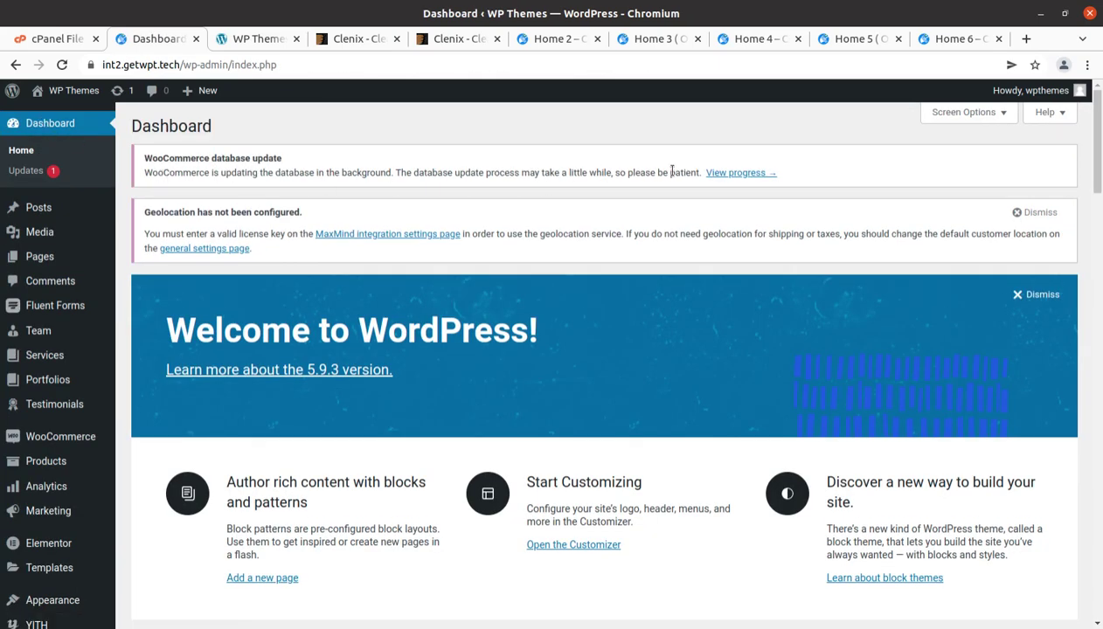
# - View the WooCommerce database update's progress in the scheduled actions list and go back to the dashboard
pyautogui.click(721, 175)
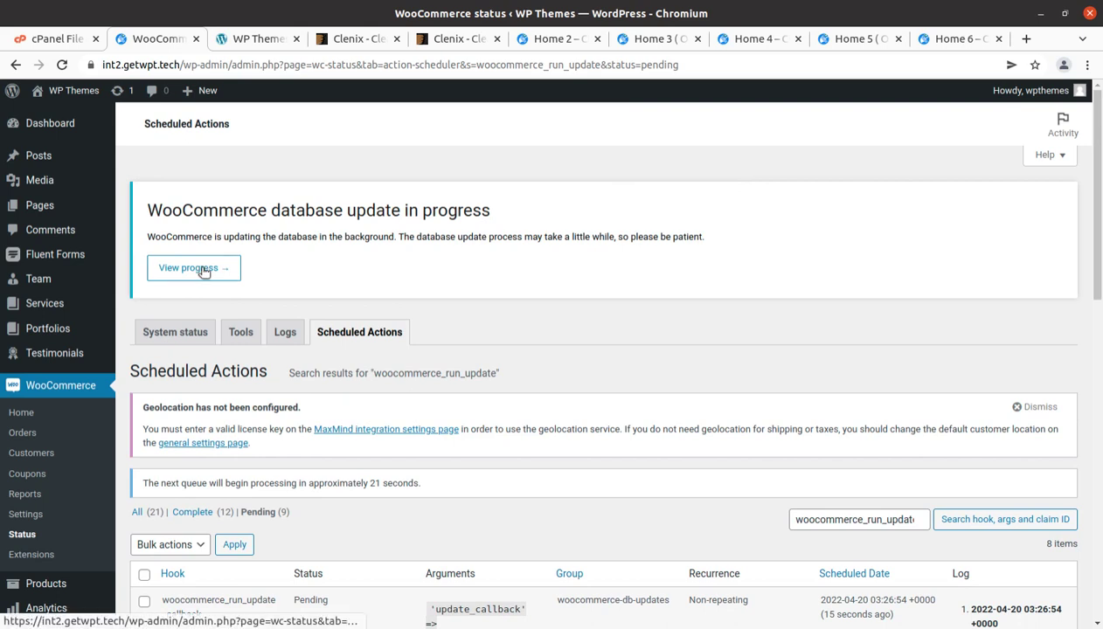
pyautogui.scroll(-4, 232, 296)
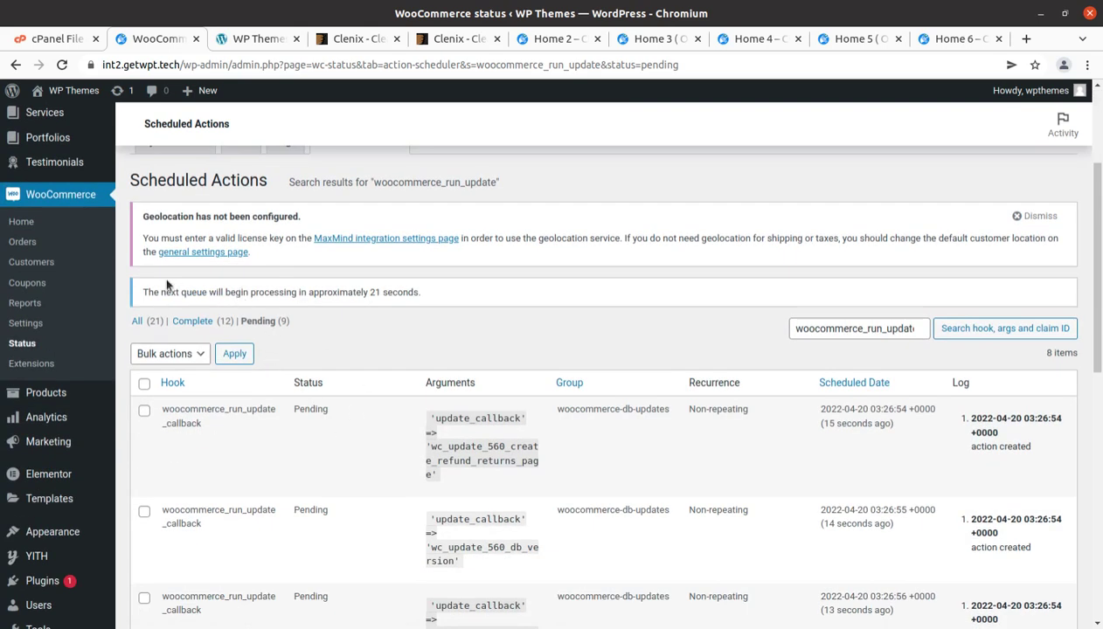
pyautogui.scroll(4, 166, 284)
pyautogui.click(63, 122)
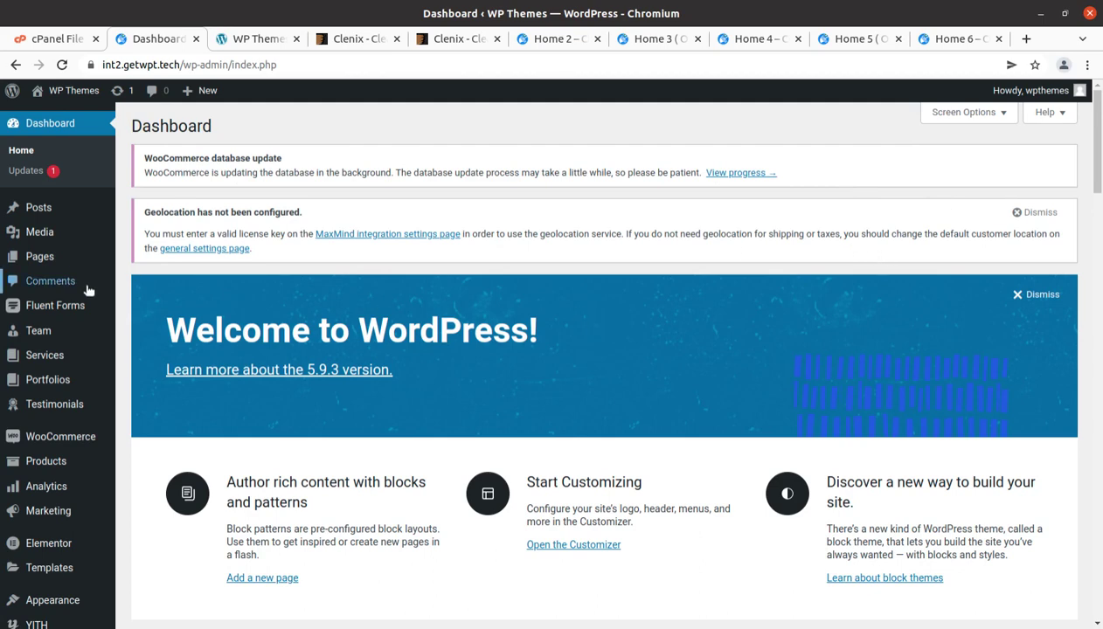
# - Look over the dashboard's admin sections, and check the Comments list in a separate browser tab before closing it
pyautogui.scroll(-3, 61, 263)
pyautogui.scroll(3, 48, 346)
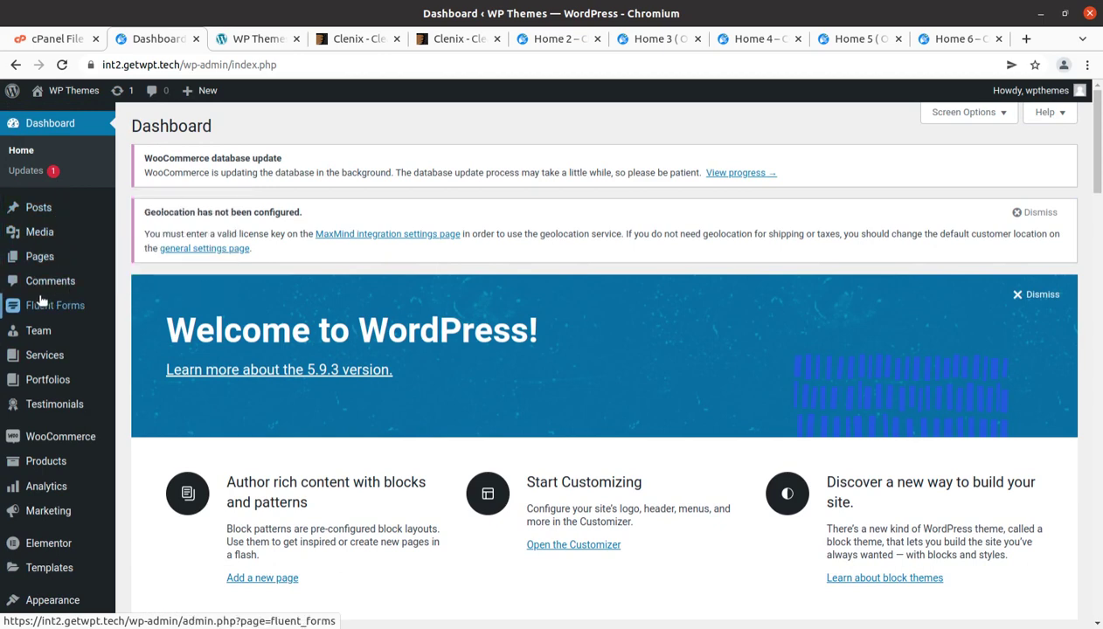
pyautogui.scroll(-3, 61, 350)
pyautogui.scroll(-4, 61, 350)
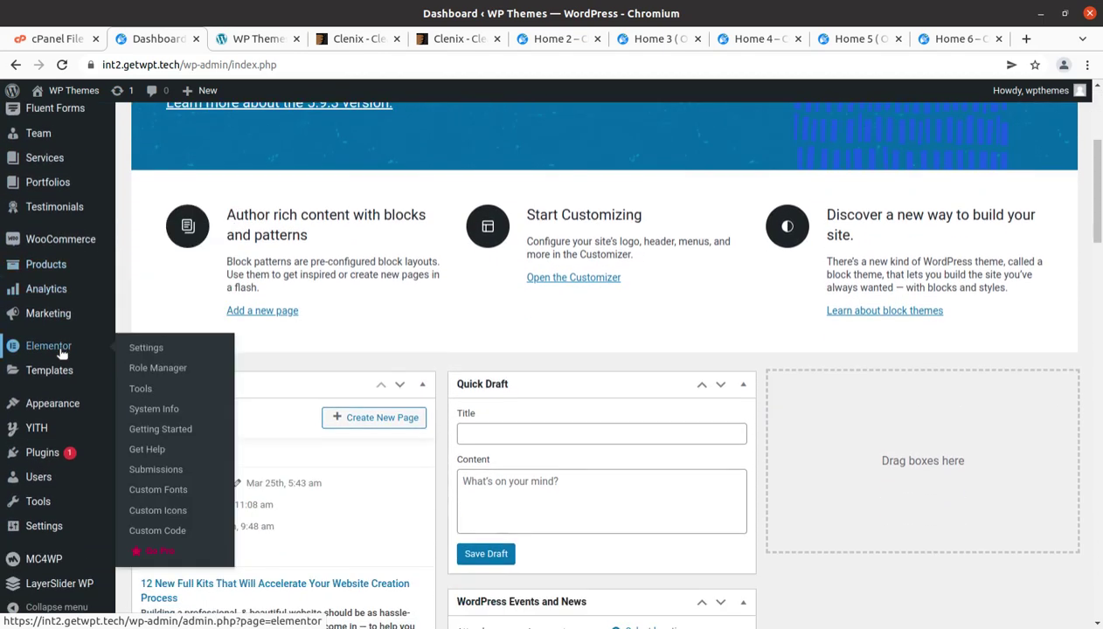
pyautogui.scroll(4, 61, 350)
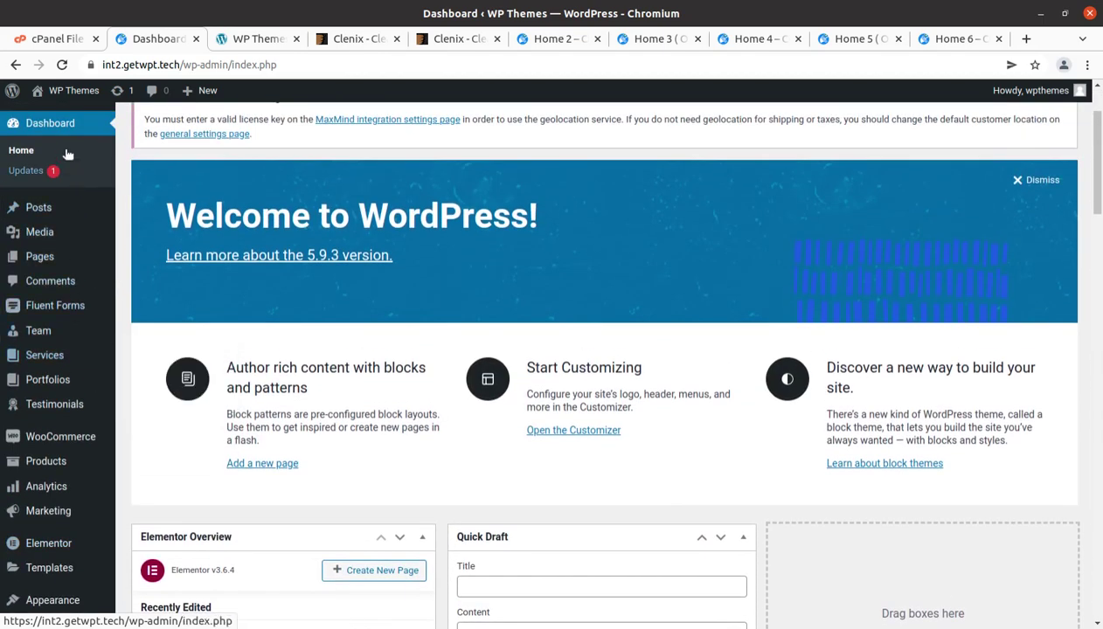
pyautogui.middleClick(61, 288)
pyautogui.click(233, 40)
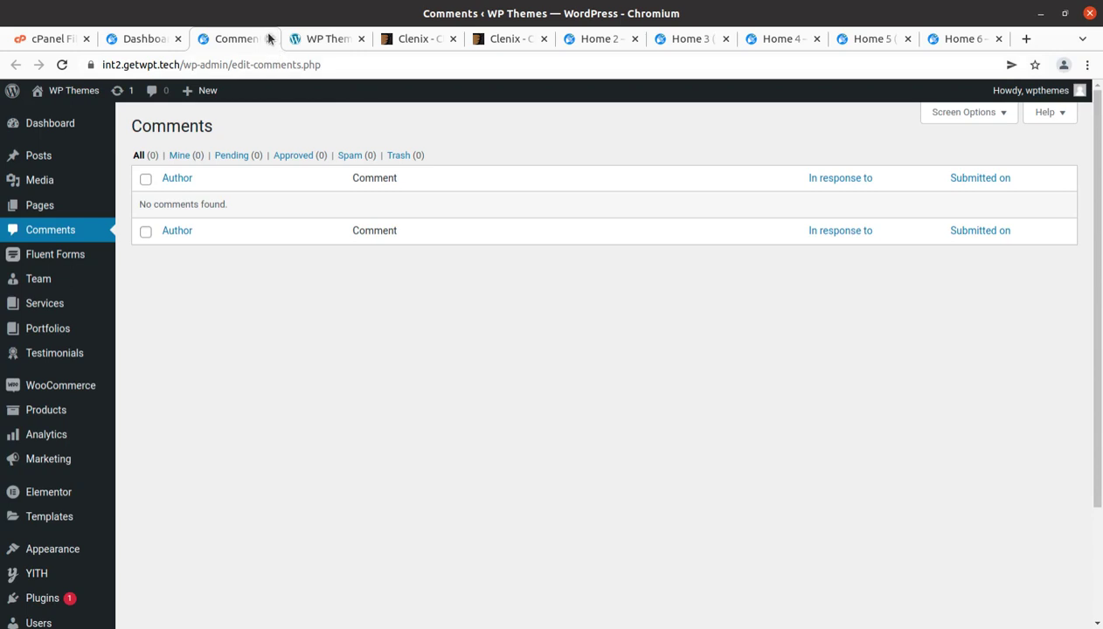
pyautogui.click(269, 38)
# - Open the Fluent Forms list and look over the Contact, Estimate and Online Booking forms
pyautogui.click(61, 307)
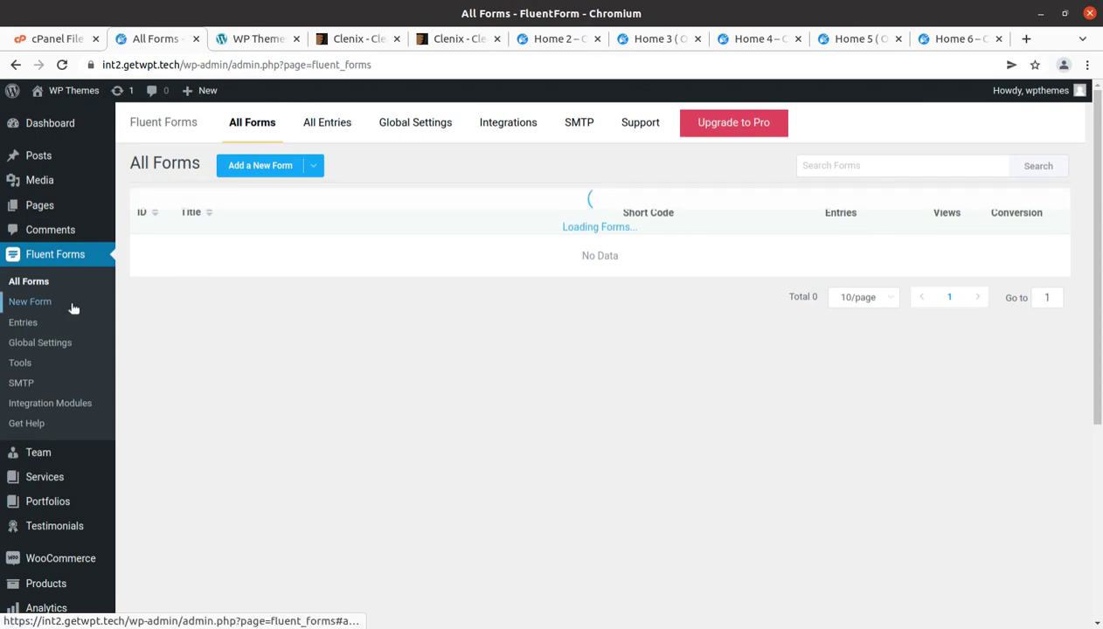
pyautogui.moveTo(261, 341)
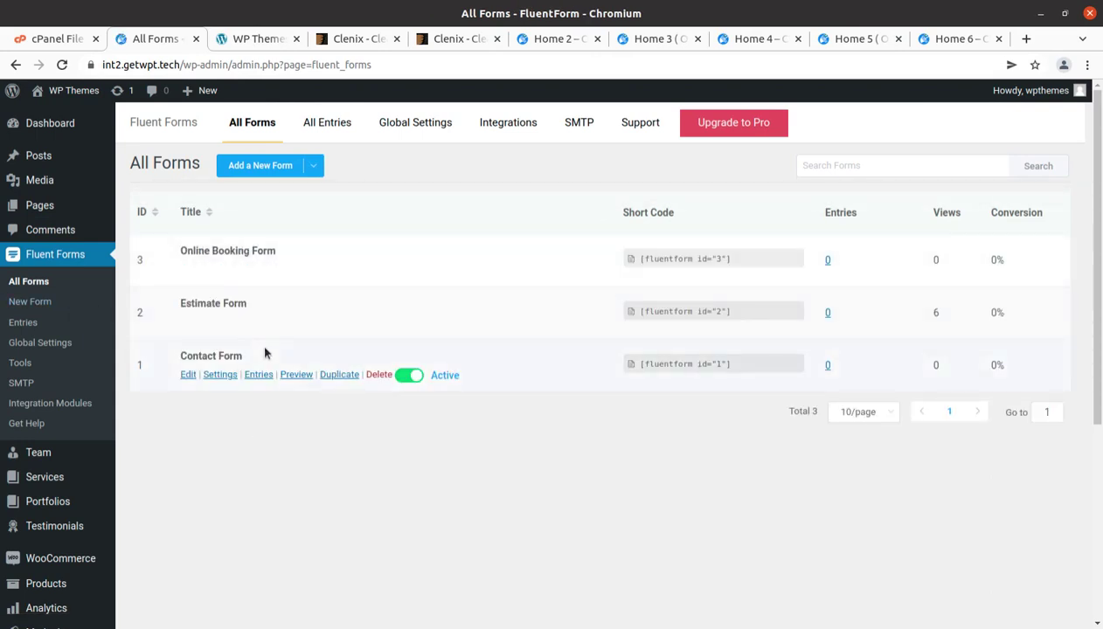
pyautogui.moveTo(230, 269)
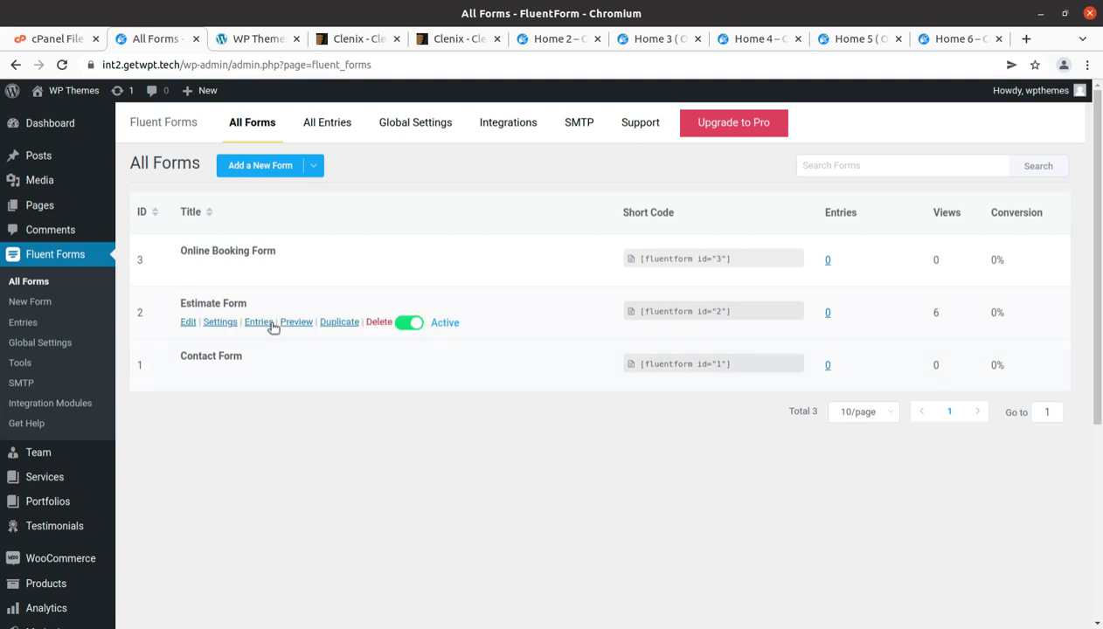
# - Review the Fluent Forms submission entries for all forms and the plugin's global settings
pyautogui.click(330, 125)
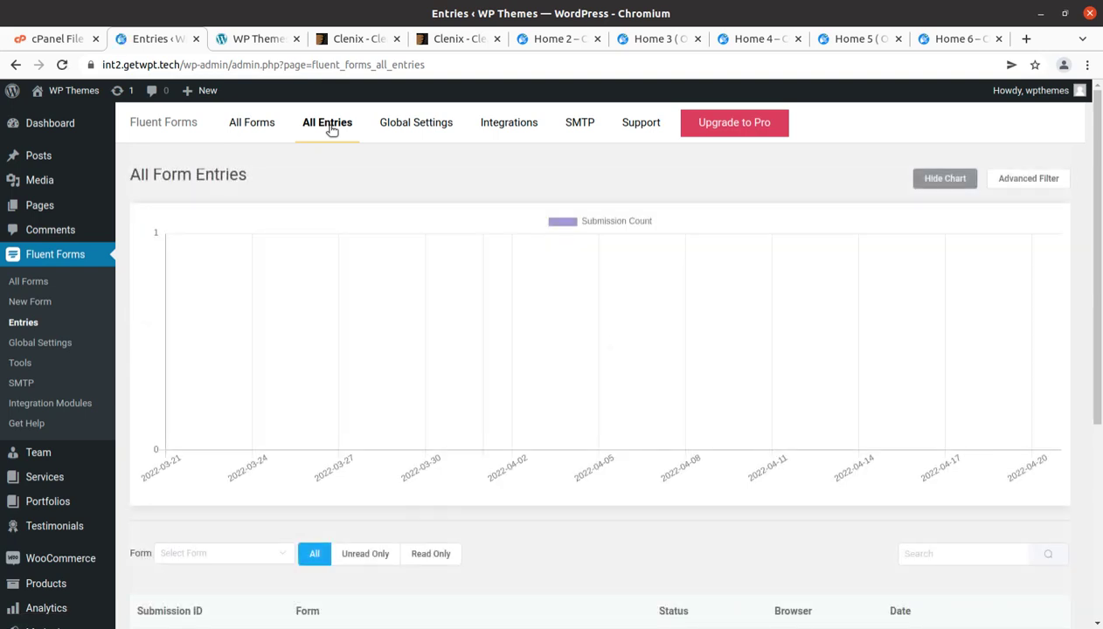
pyautogui.scroll(-5, 391, 248)
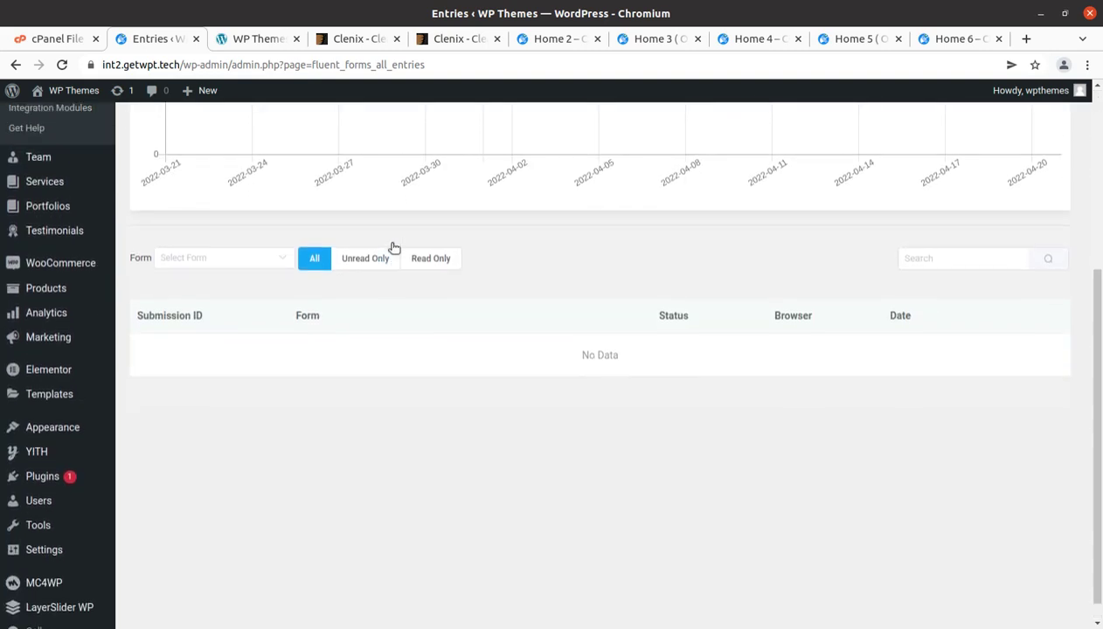
pyautogui.scroll(5, 392, 248)
pyautogui.click(434, 127)
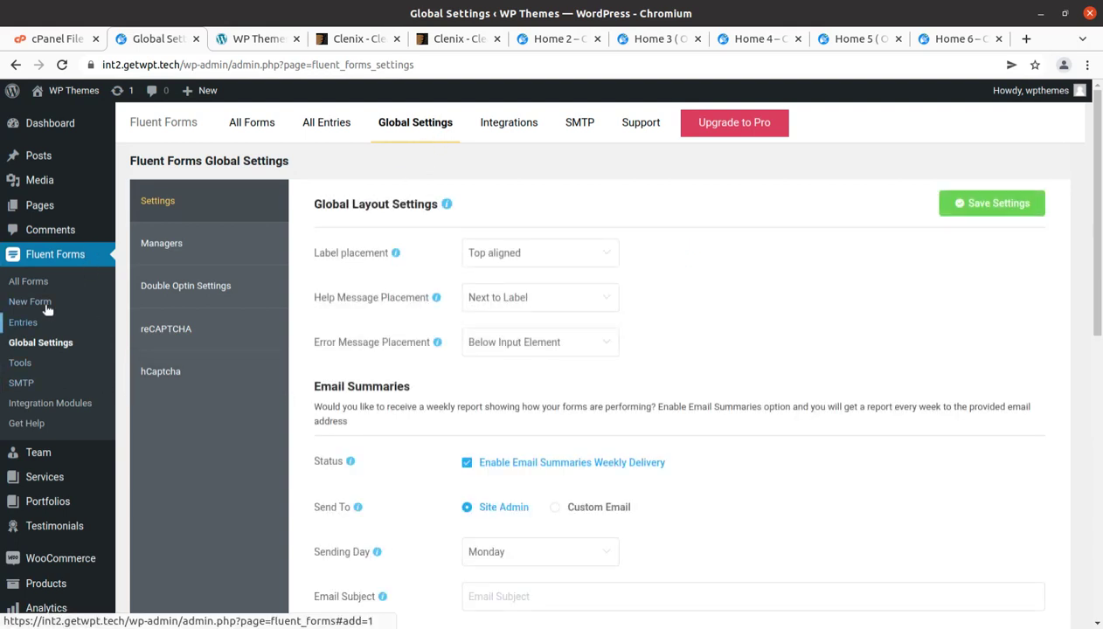
pyautogui.scroll(-2, 60, 367)
# - Open the list of all team members and look through its entries
pyautogui.moveTo(41, 341)
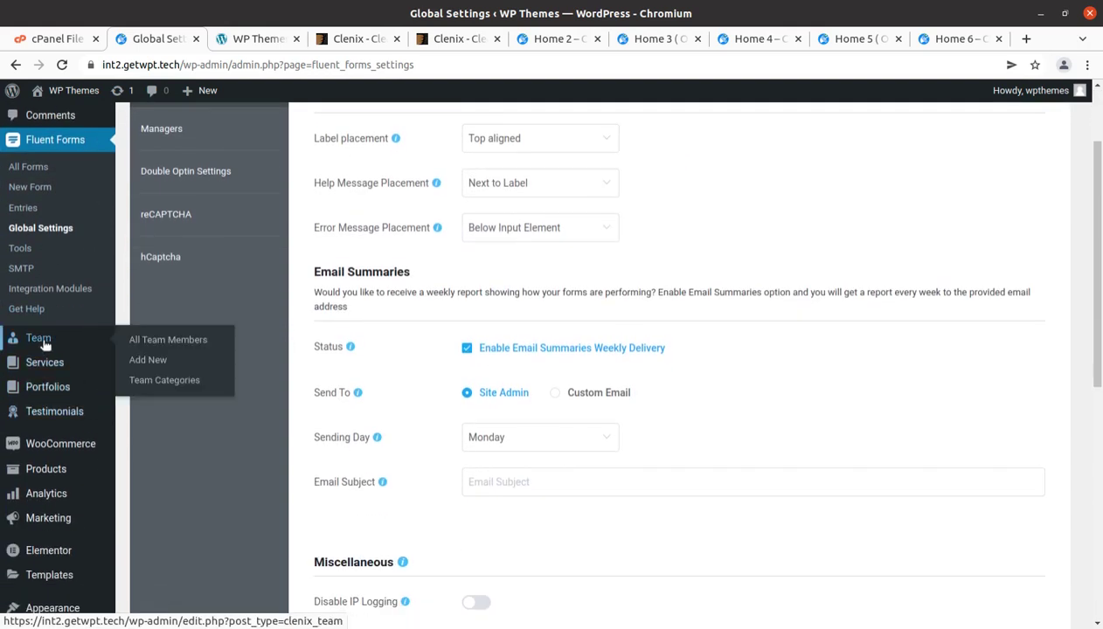
pyautogui.click(149, 346)
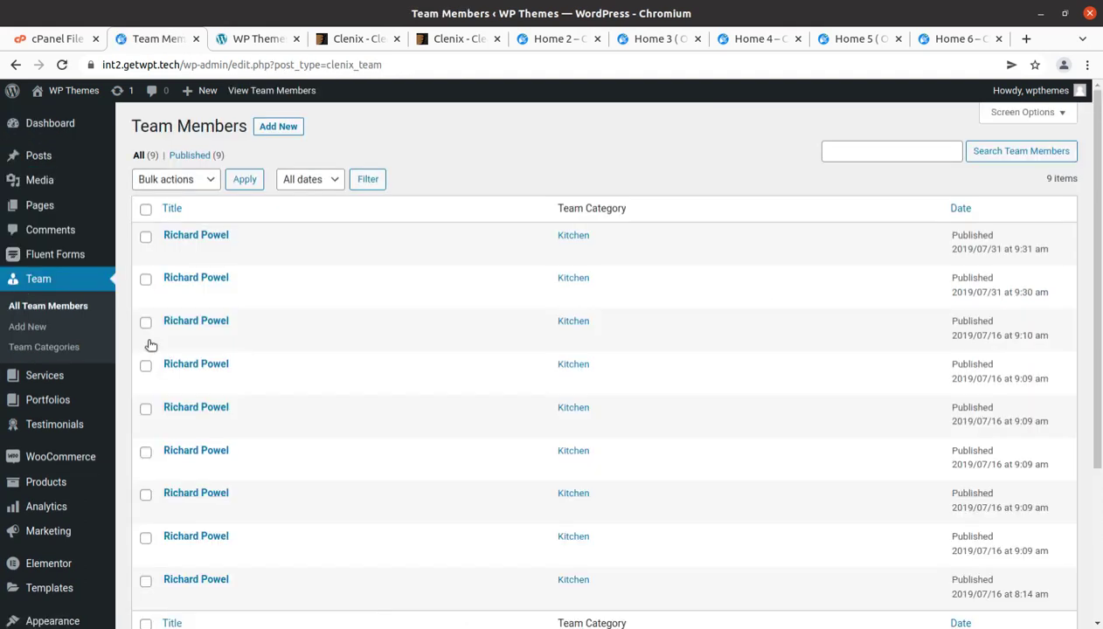
pyautogui.scroll(-4, 246, 262)
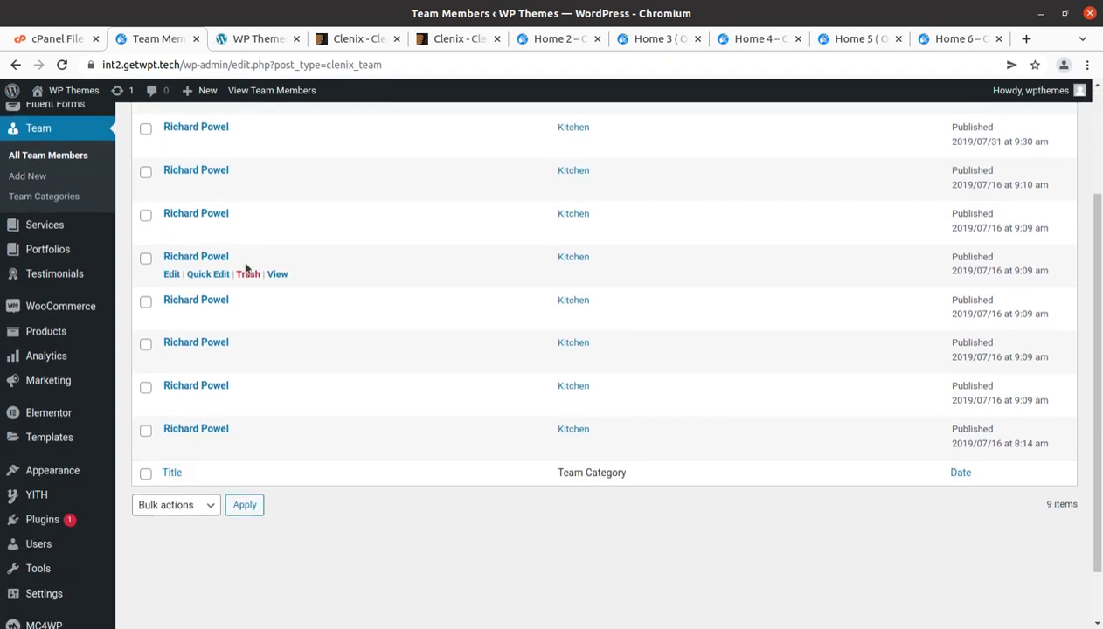
pyautogui.scroll(4, 262, 389)
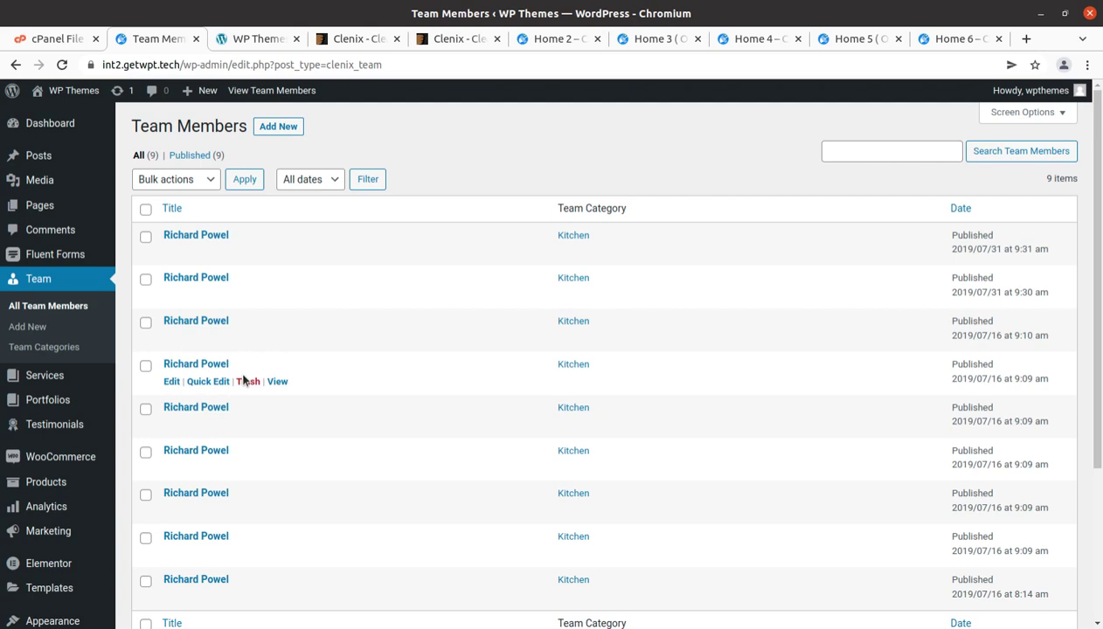
pyautogui.scroll(-3, 244, 427)
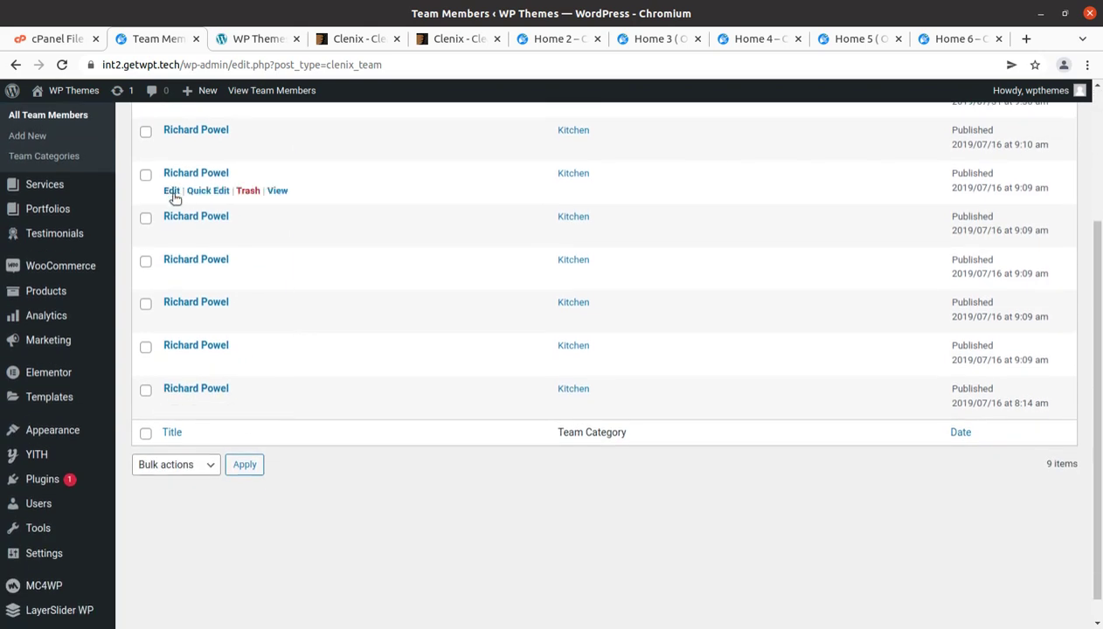
pyautogui.scroll(3, 223, 289)
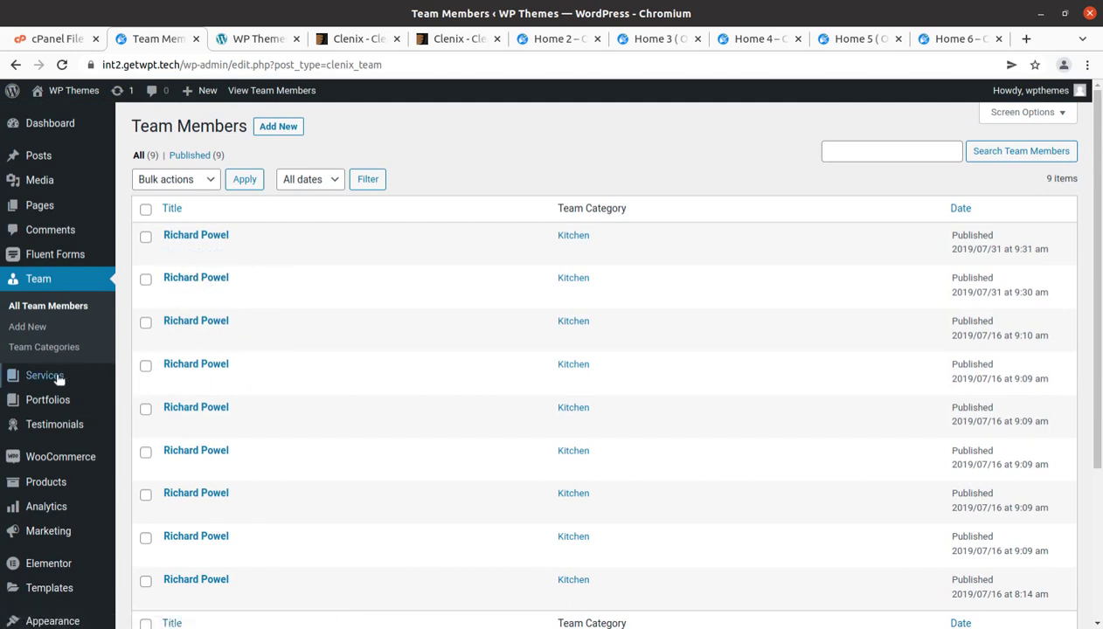
# - Open the list of all services and view the Office Cleaning service's page on the site
pyautogui.moveTo(53, 379)
pyautogui.click(131, 378)
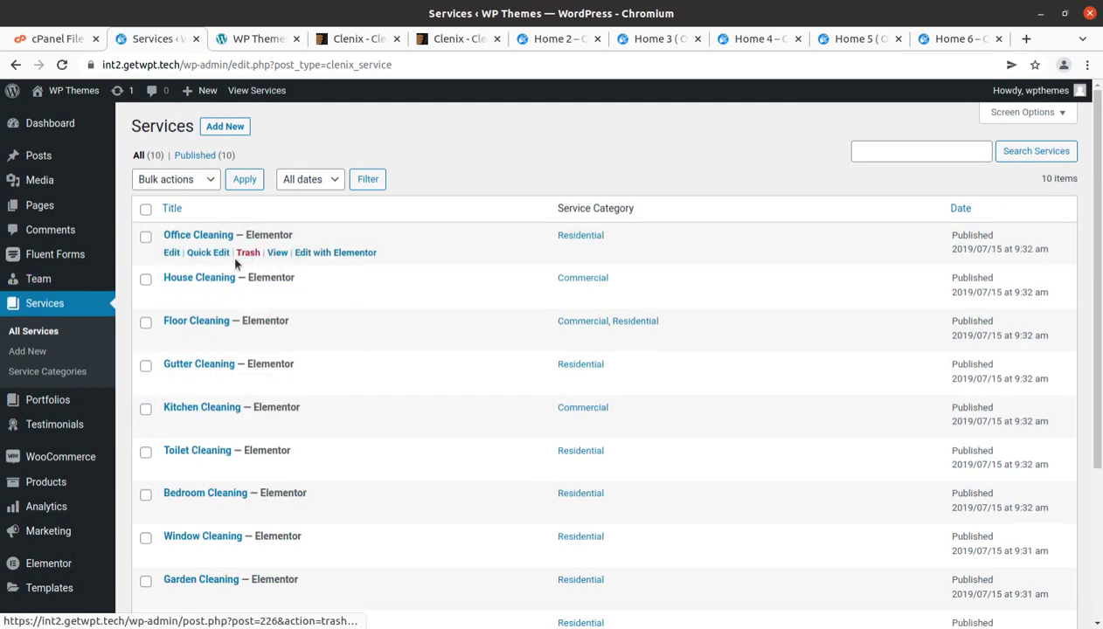
pyautogui.click(278, 253)
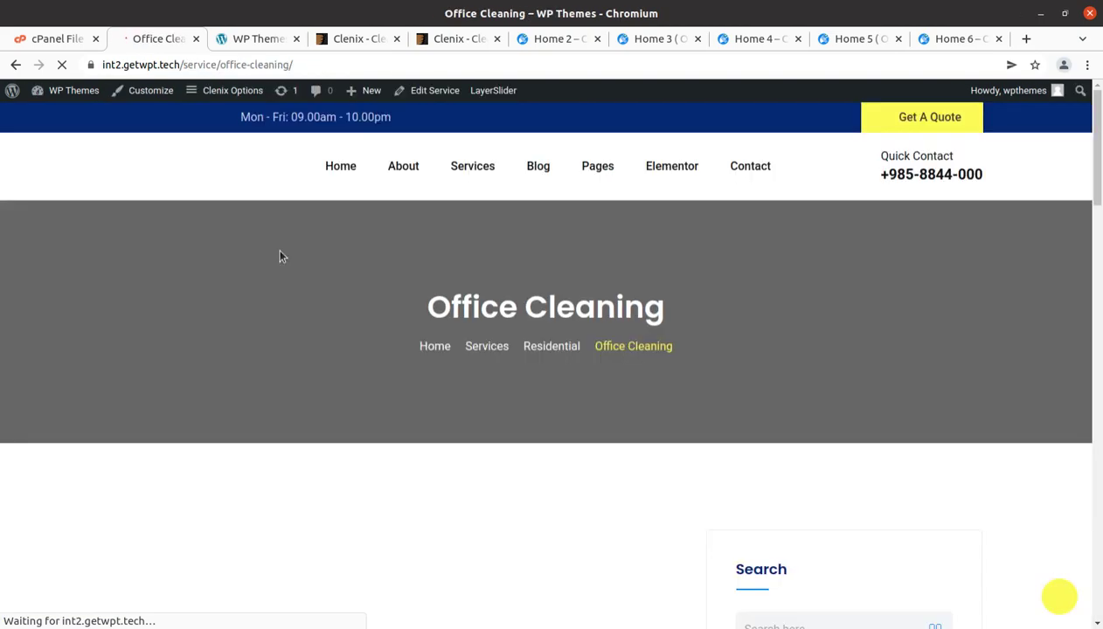
pyautogui.scroll(-3, 278, 252)
pyautogui.scroll(-6, 278, 254)
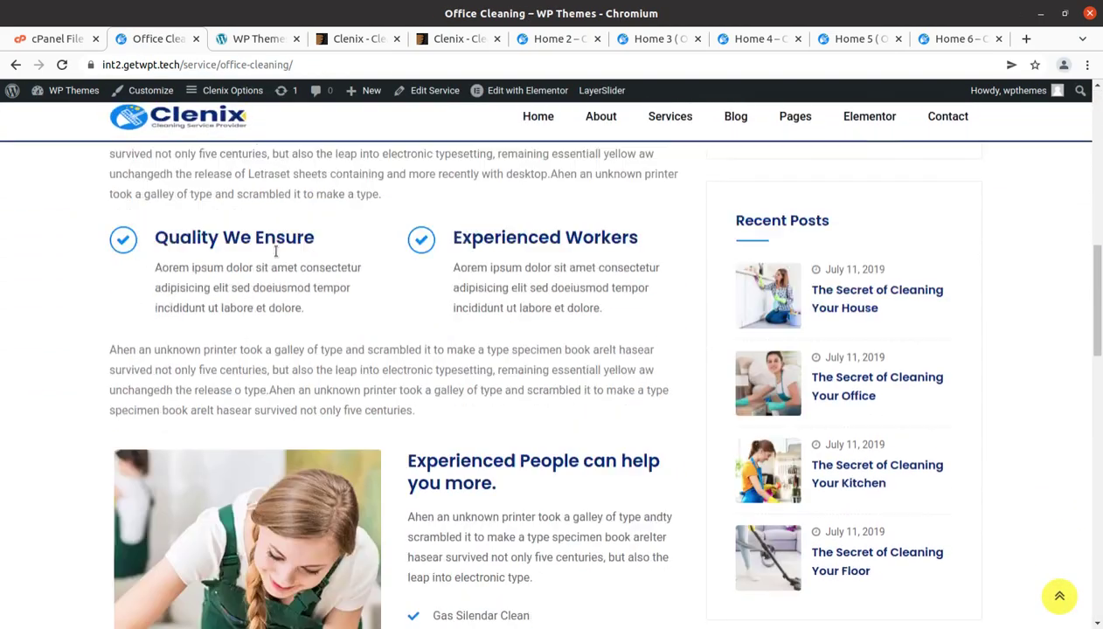
# - Look through the rest of the Office Cleaning service page and return to the services list in the admin
pyautogui.scroll(-4, 274, 258)
pyautogui.scroll(-3, 274, 258)
pyautogui.scroll(5, 272, 253)
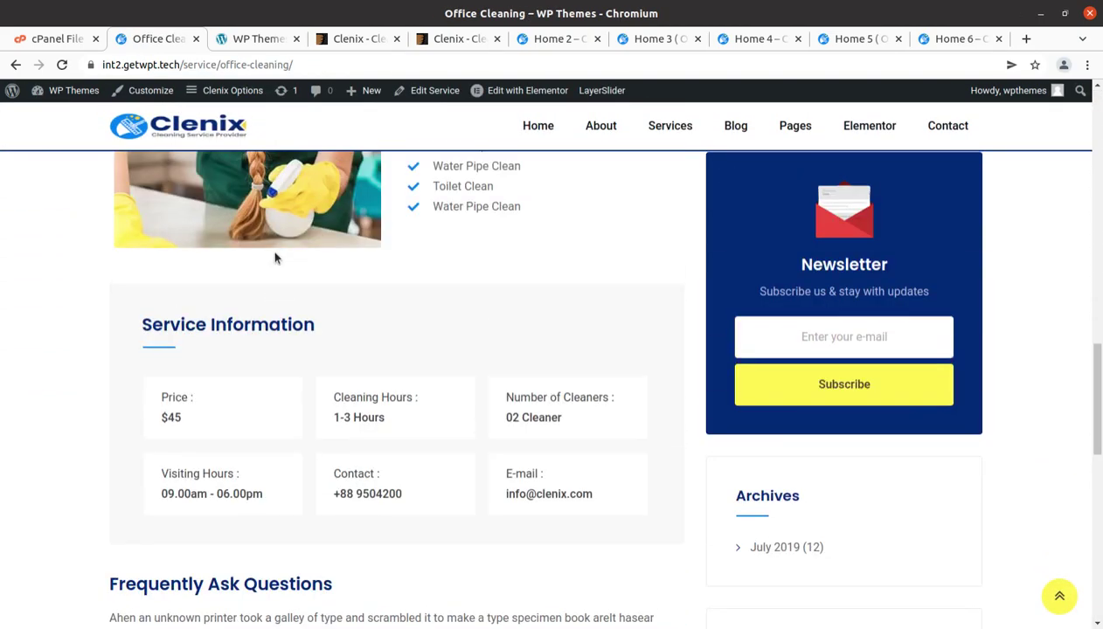
pyautogui.scroll(12, 317, 290)
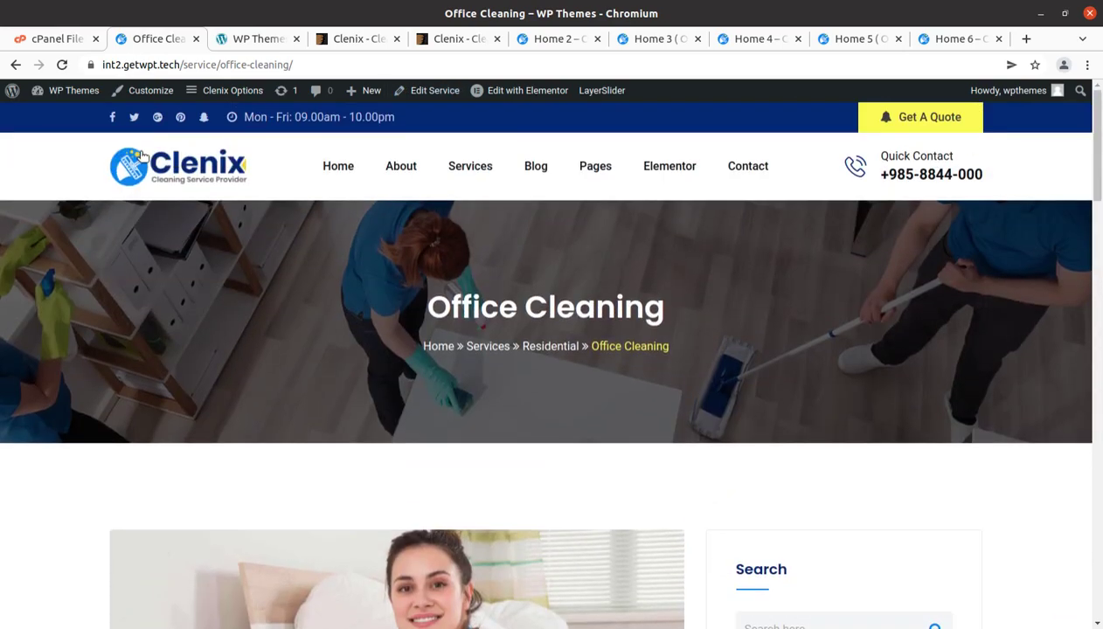
pyautogui.click(17, 66)
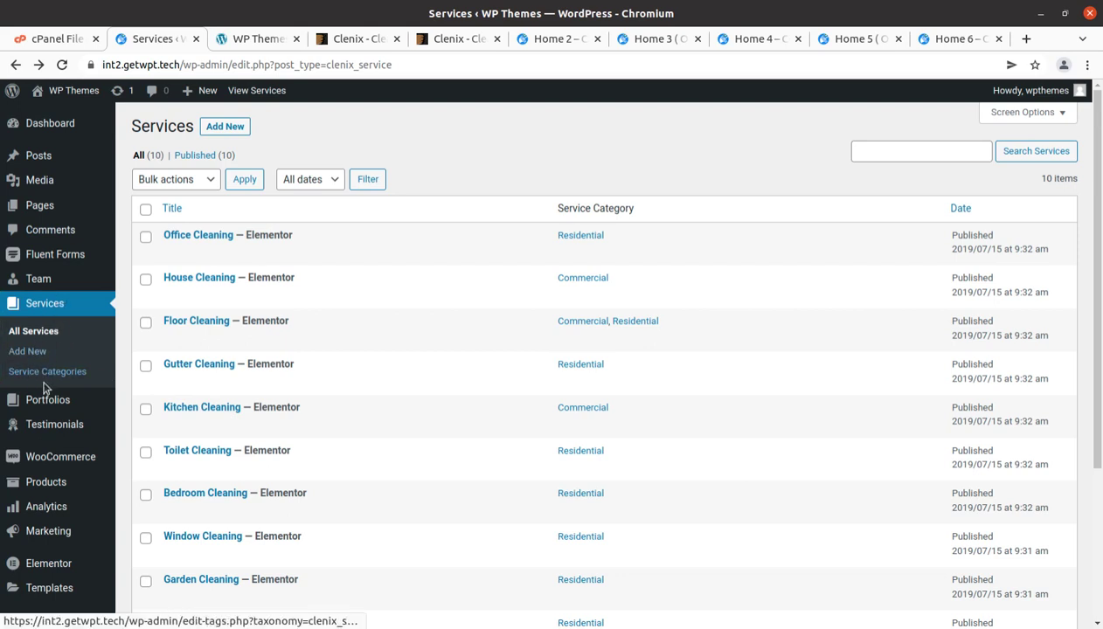
# - Open the list of all portfolios, view the House Cleaning project's page on the site, and return to the list
pyautogui.moveTo(53, 409)
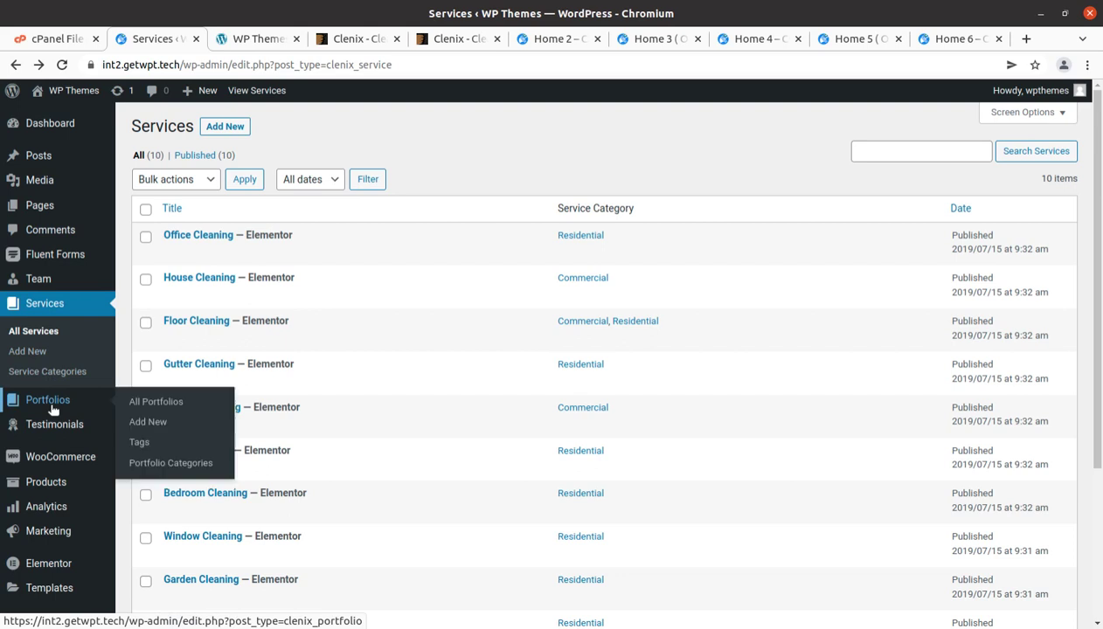
pyautogui.click(154, 402)
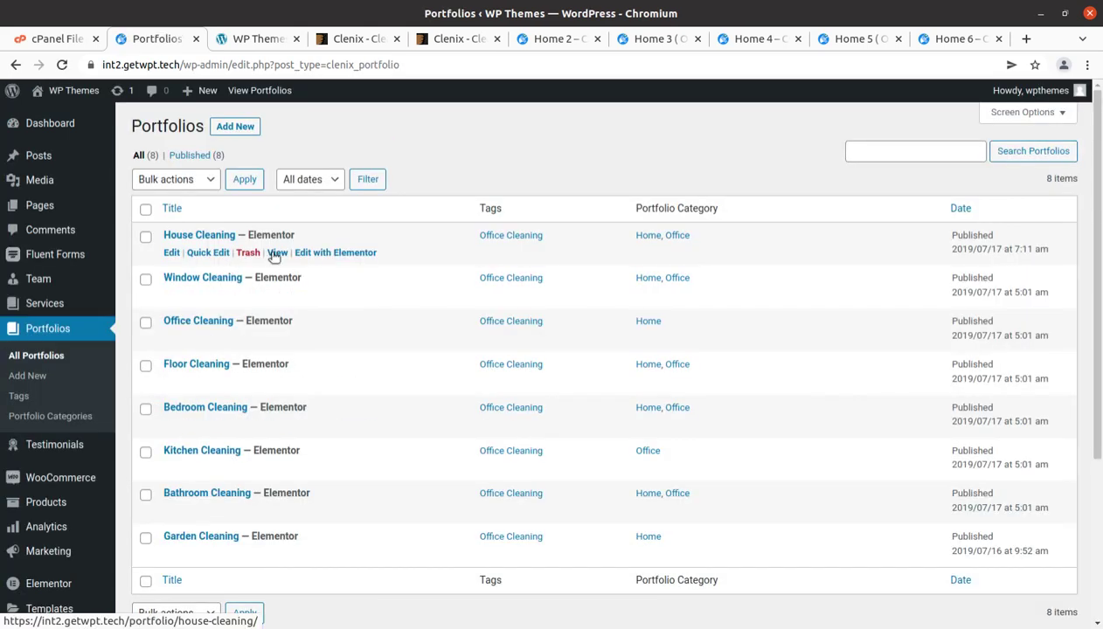
pyautogui.click(276, 253)
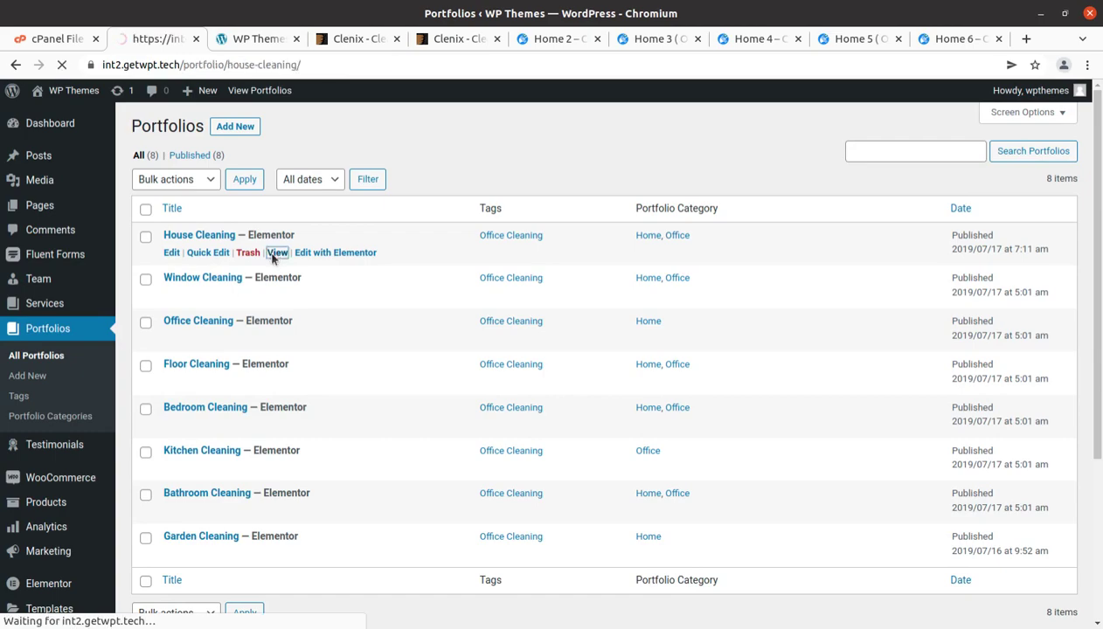
pyautogui.scroll(-3, 419, 295)
pyautogui.scroll(-6, 419, 295)
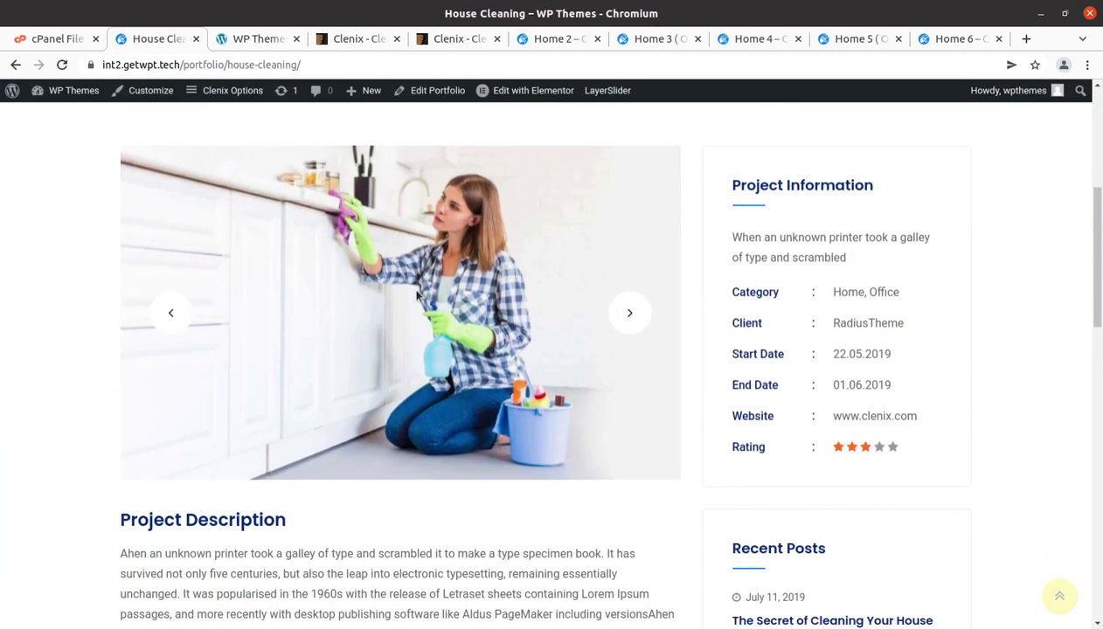
pyautogui.scroll(5, 382, 288)
pyautogui.scroll(5, 383, 289)
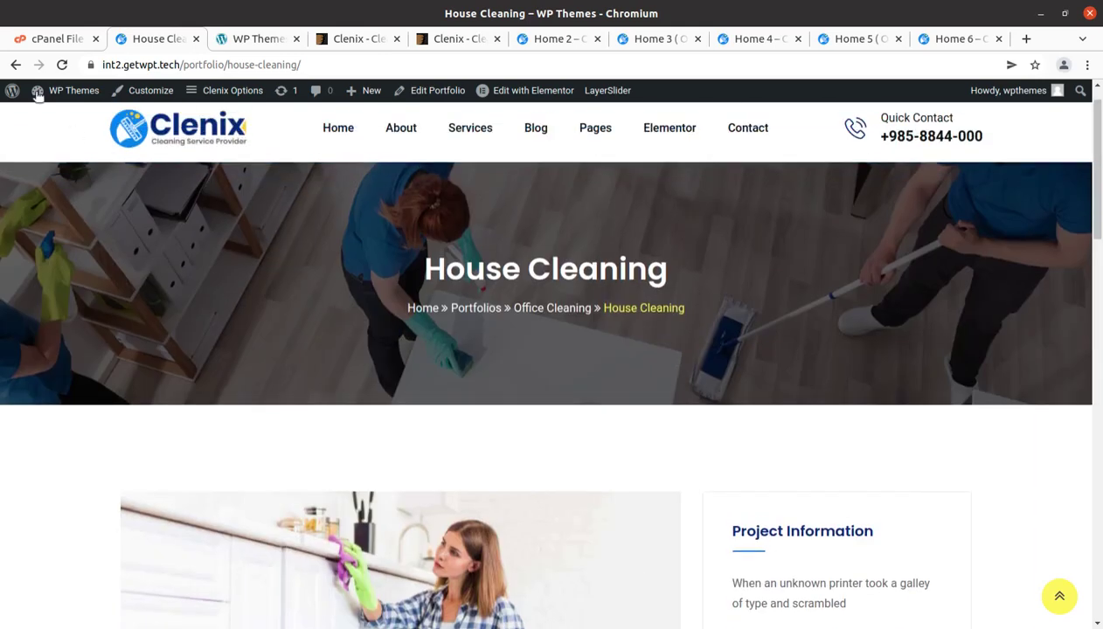
pyautogui.click(16, 65)
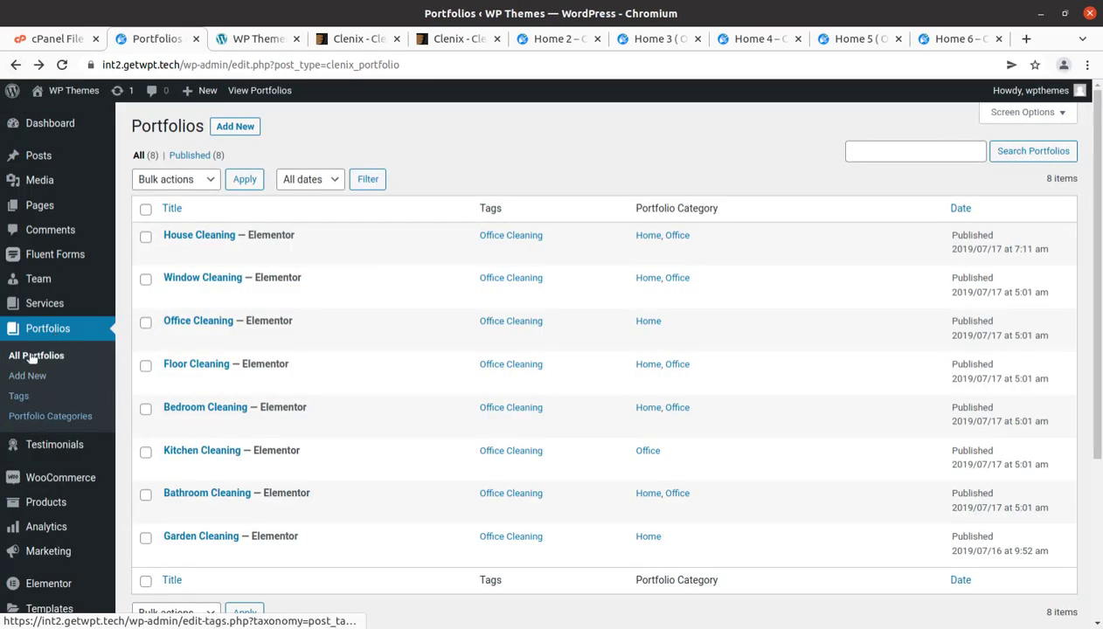
# - Open the list of all testimonials, view the first testimonial's page on the site, and return to the list
pyautogui.scroll(-3, 52, 419)
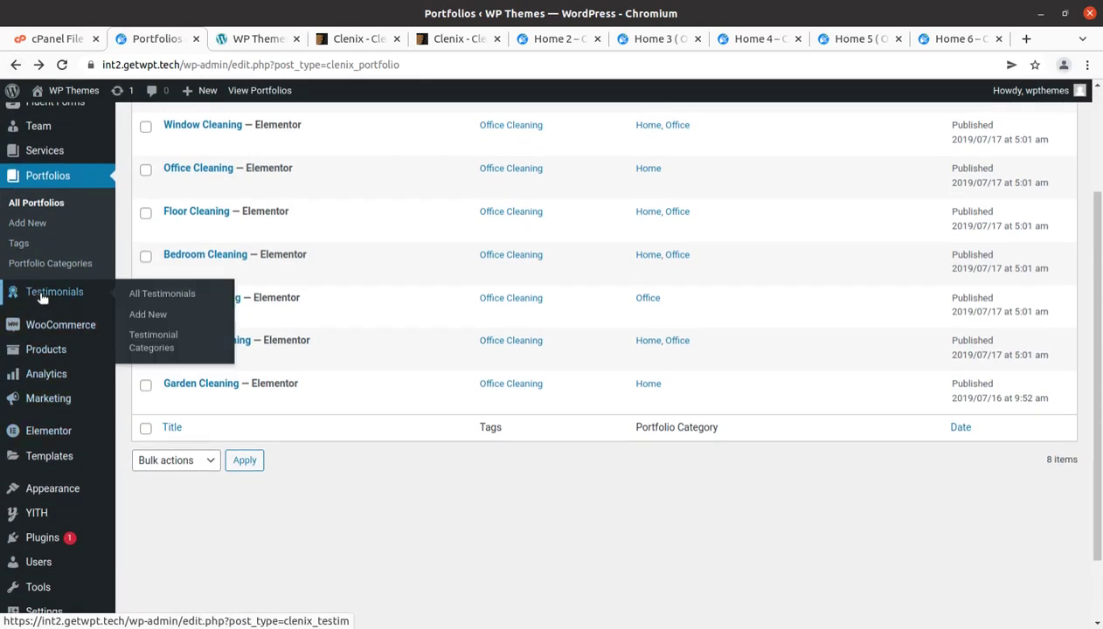
pyautogui.click(146, 297)
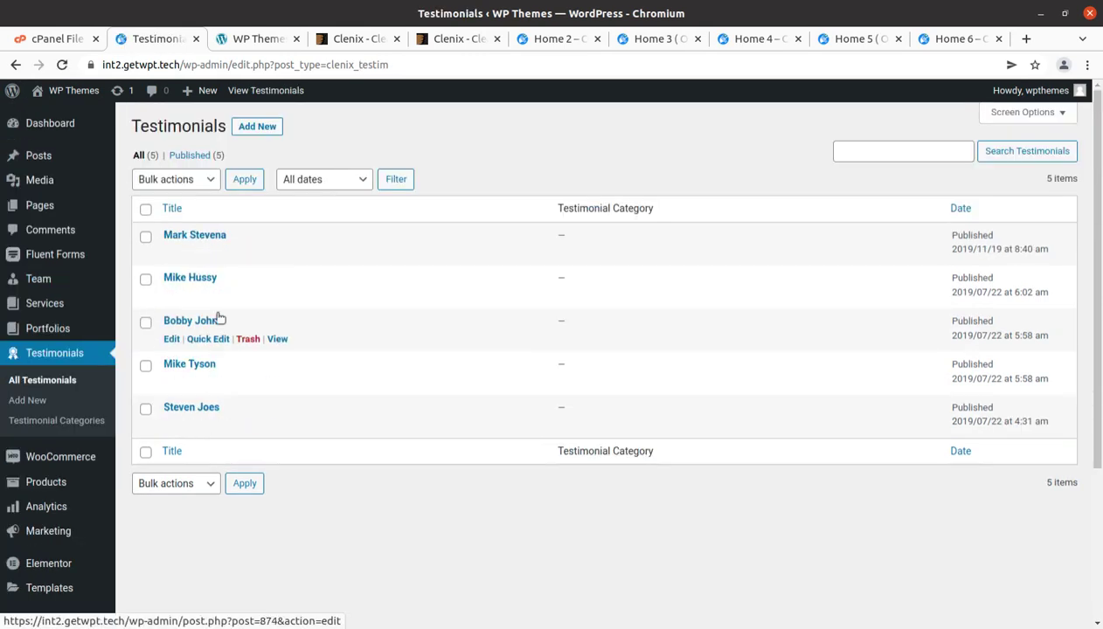
pyautogui.click(277, 254)
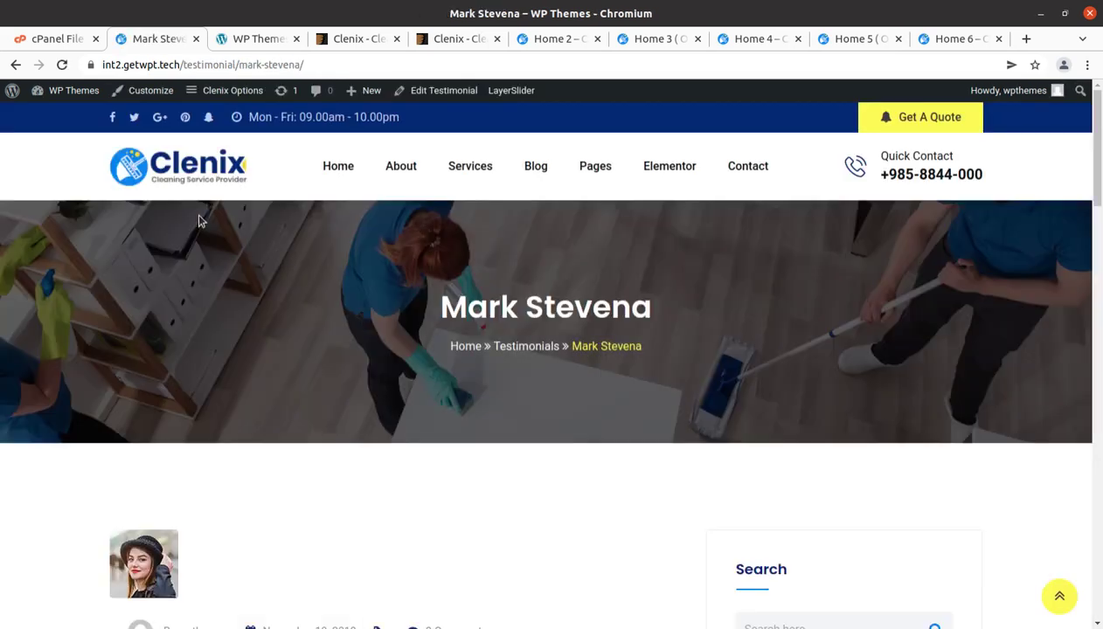
pyautogui.click(16, 64)
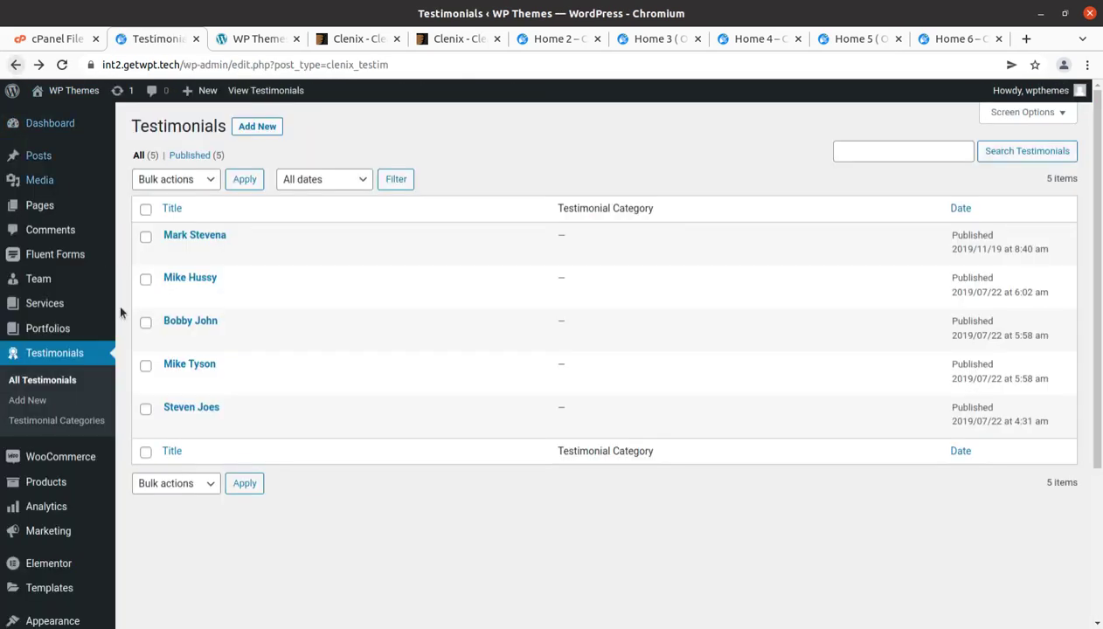
# - Open the LayerSlider WP sliders list and look over the imported home sliders
pyautogui.scroll(-3, 74, 419)
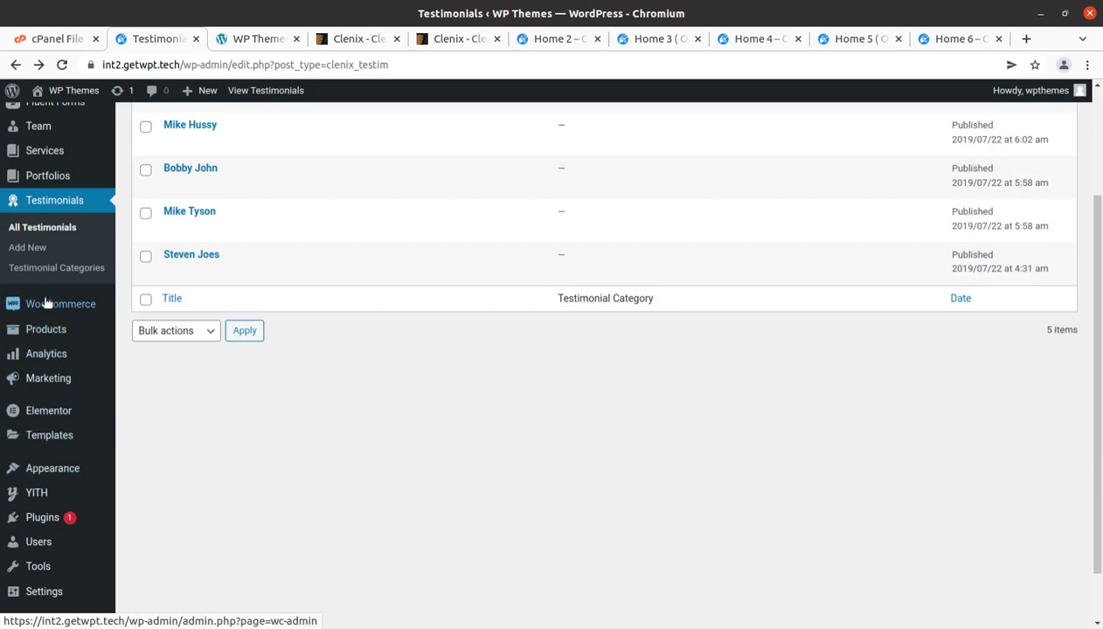
pyautogui.scroll(-2, 54, 598)
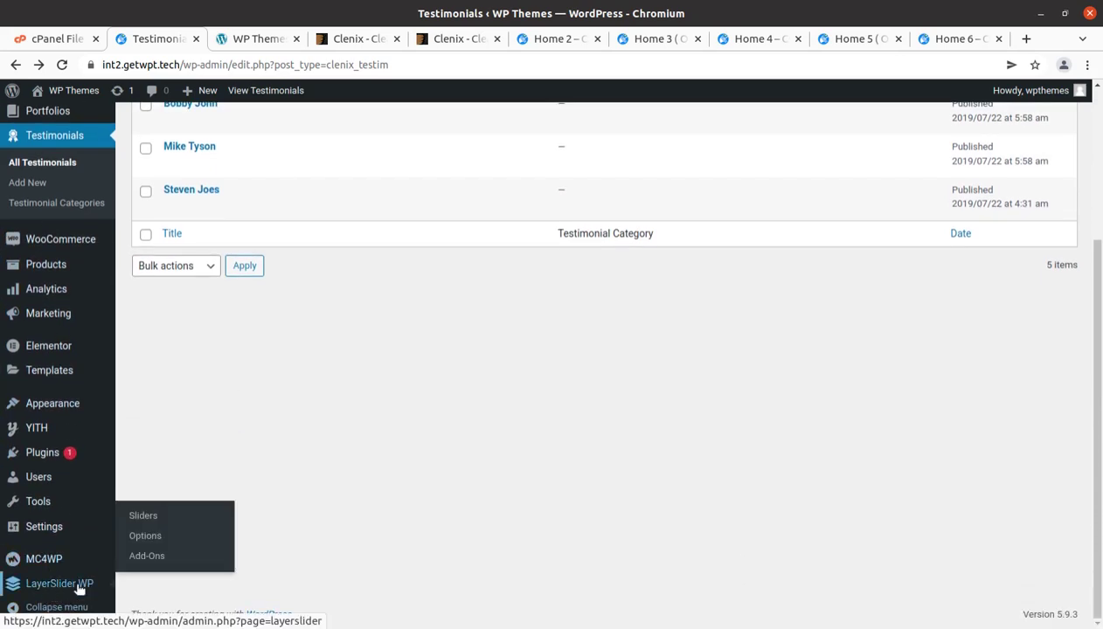
pyautogui.click(143, 518)
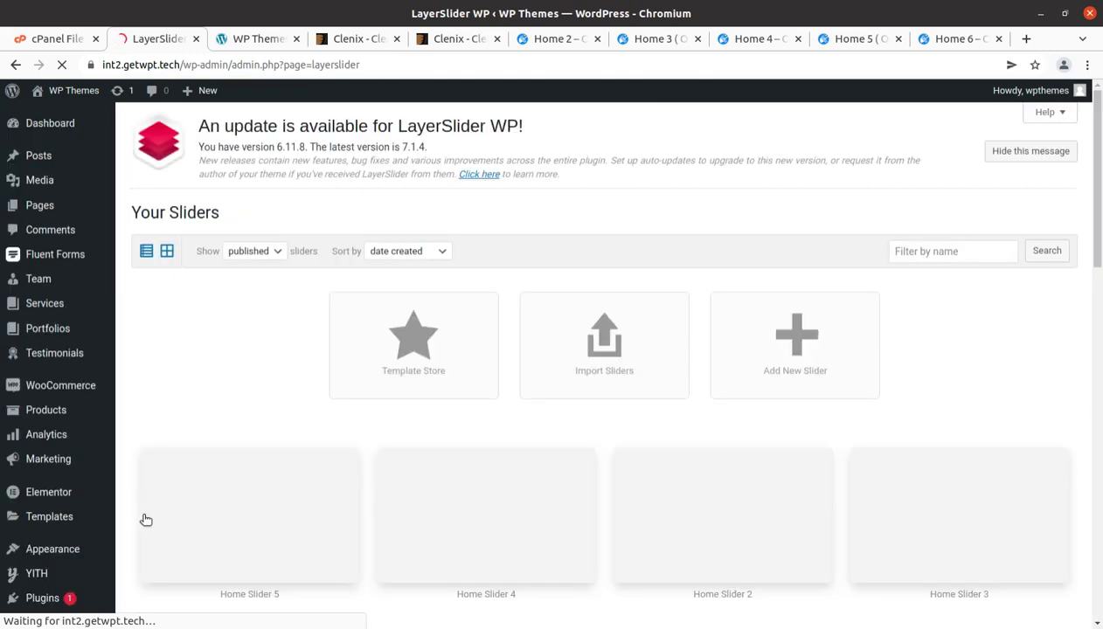
pyautogui.scroll(-3, 468, 512)
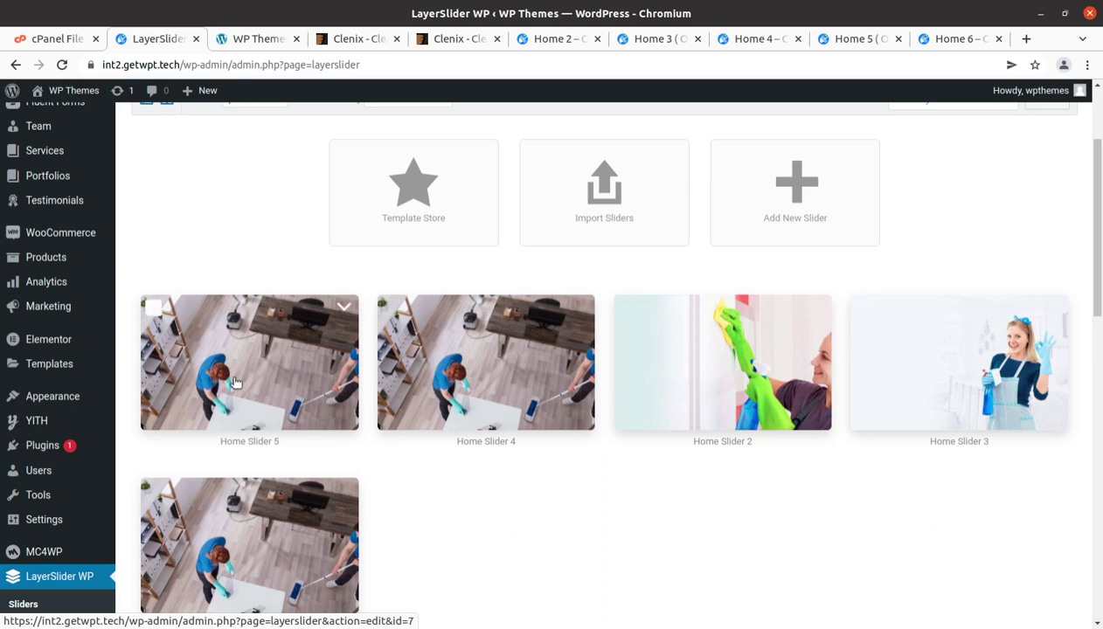
# - Compare the slider on the Home 2 demo page with the imported sliders in the LayerSlider list
pyautogui.click(546, 41)
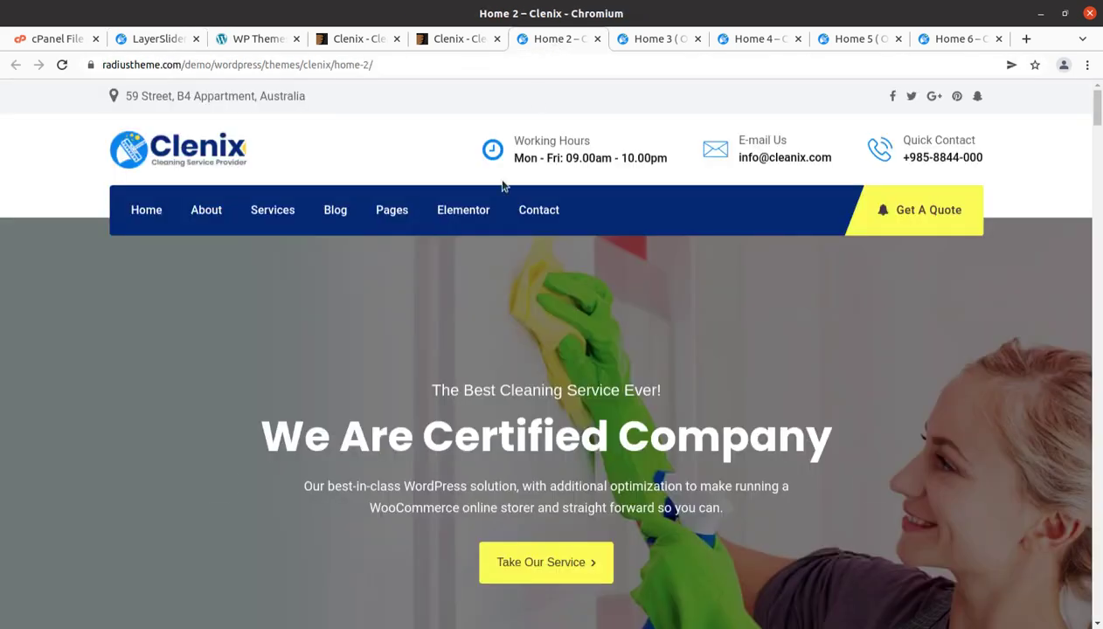
pyautogui.scroll(-2, 434, 349)
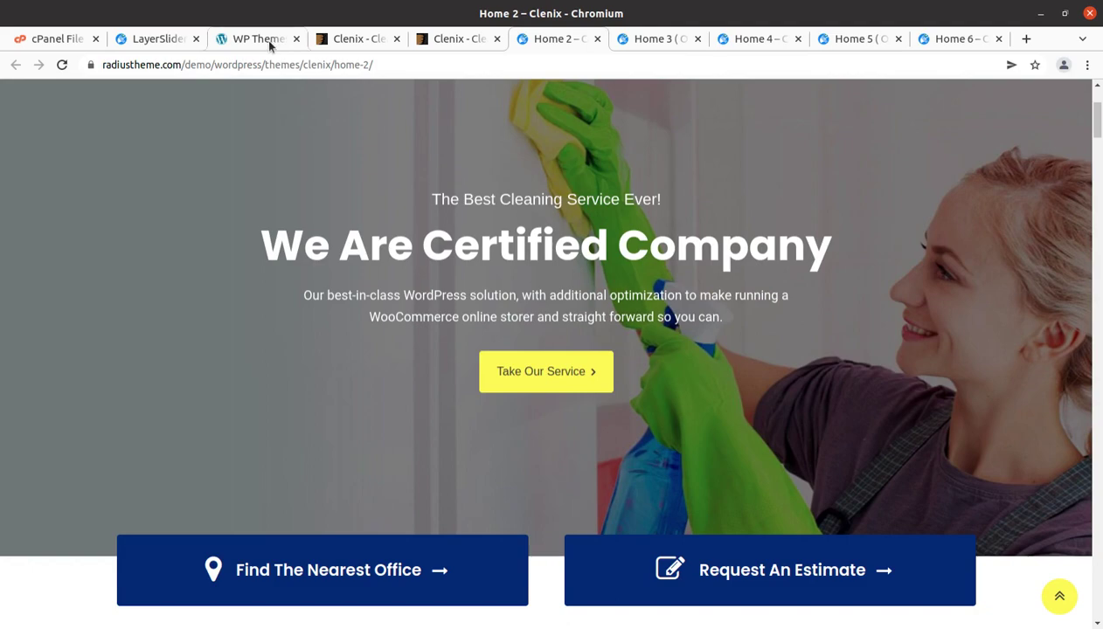
pyautogui.click(155, 37)
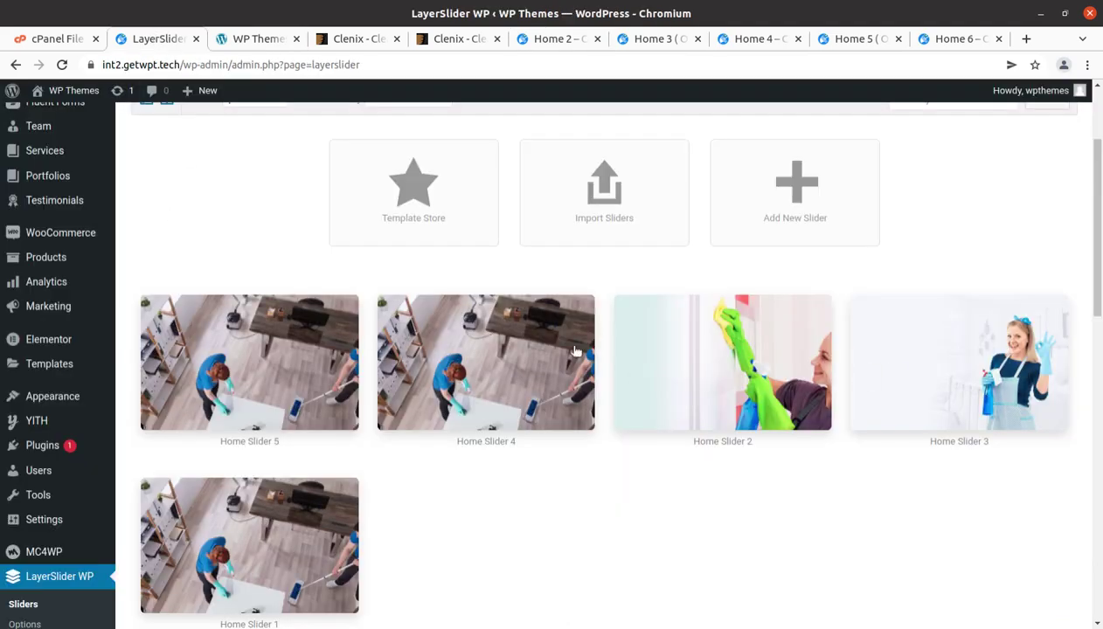
pyautogui.scroll(-1, 492, 459)
pyautogui.scroll(3, 104, 605)
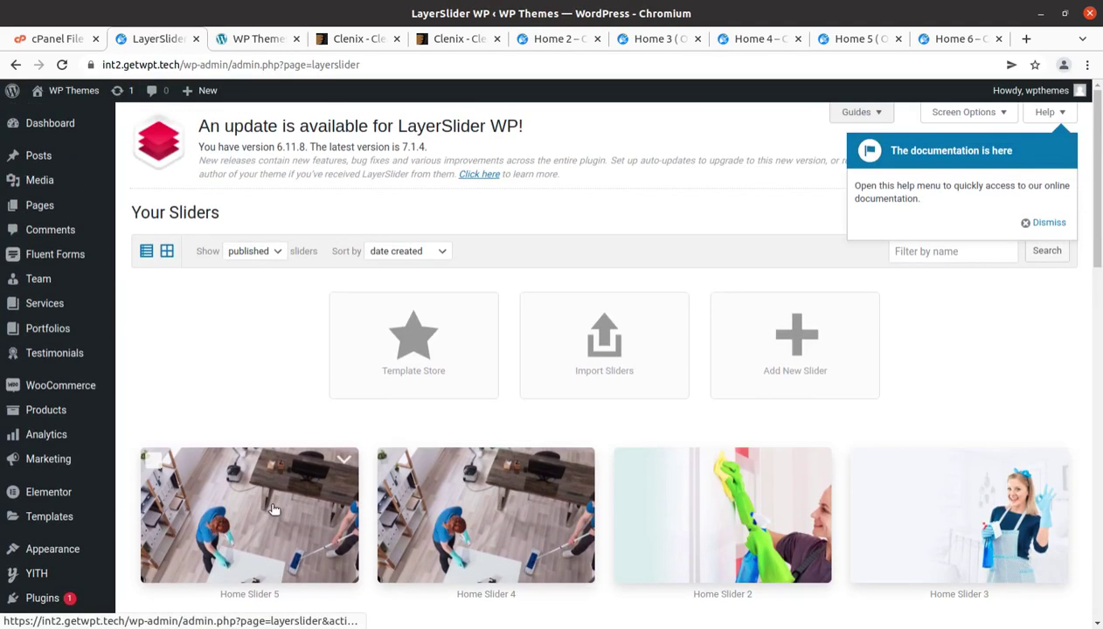
pyautogui.scroll(-3, 105, 605)
pyautogui.scroll(2, 44, 542)
# - Open the Clenix theme options and review the General settings and the Contact & Socials settings
pyautogui.moveTo(50, 454)
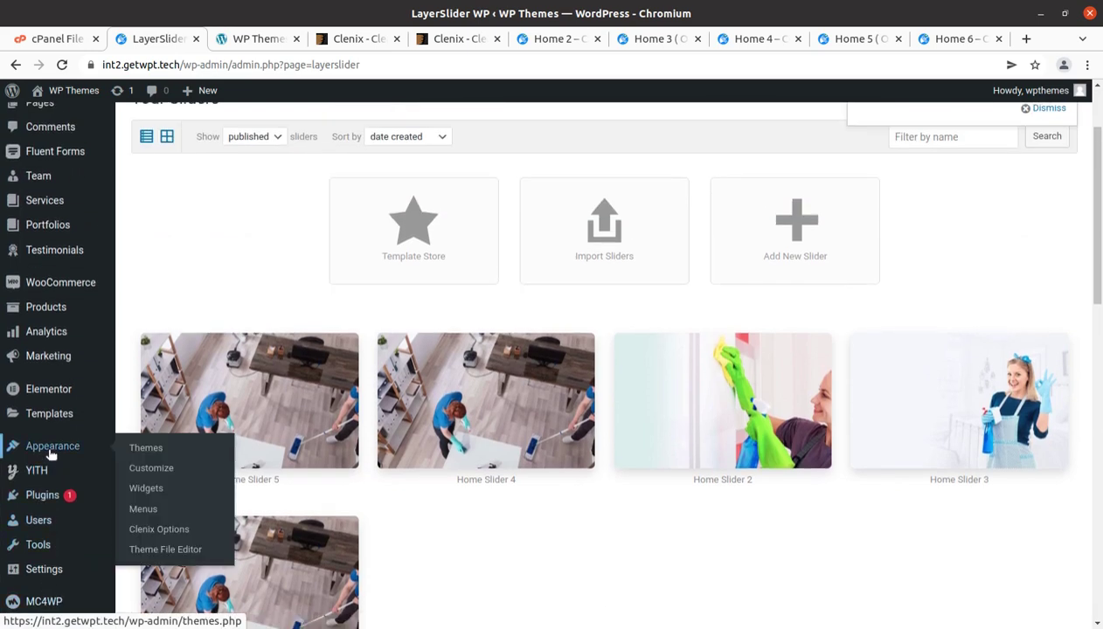
pyautogui.click(150, 533)
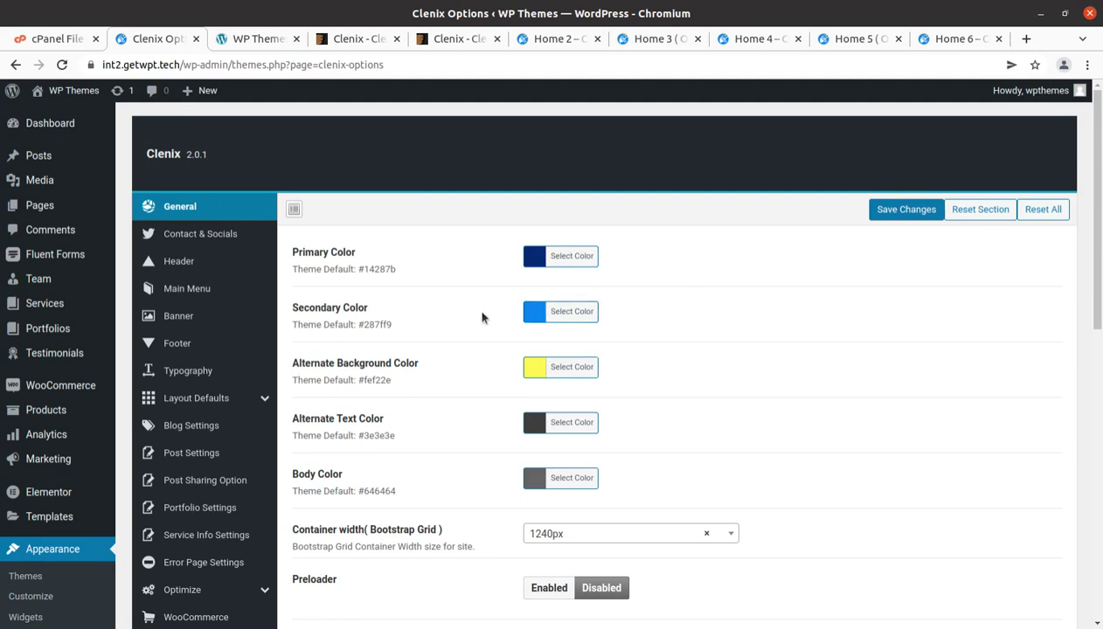
pyautogui.scroll(-2, 652, 372)
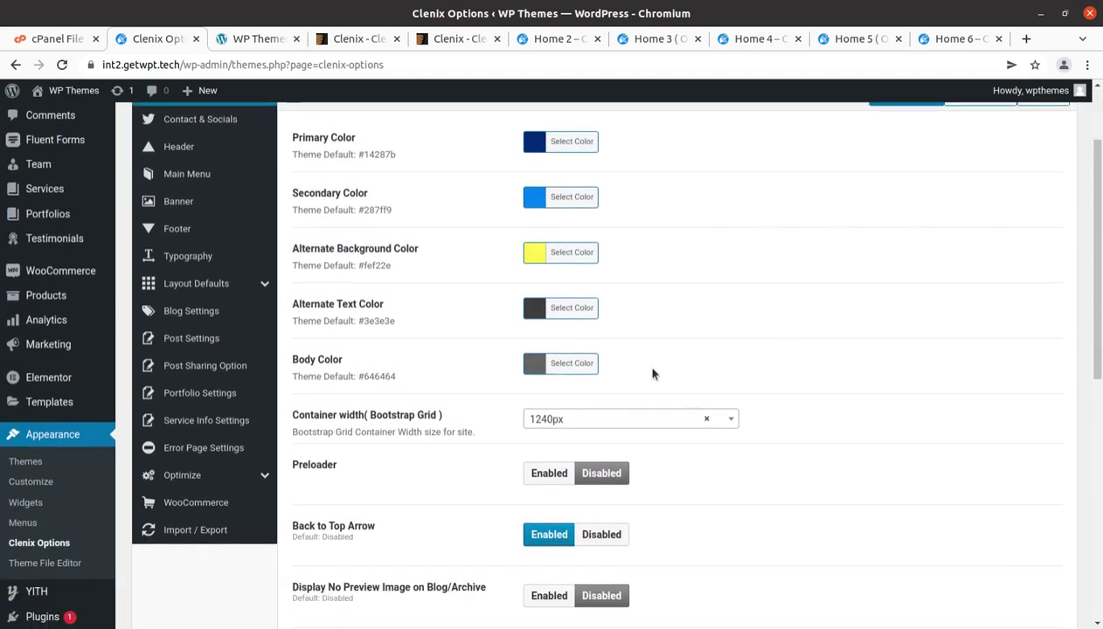
pyautogui.scroll(-5, 652, 372)
pyautogui.scroll(-2, 652, 372)
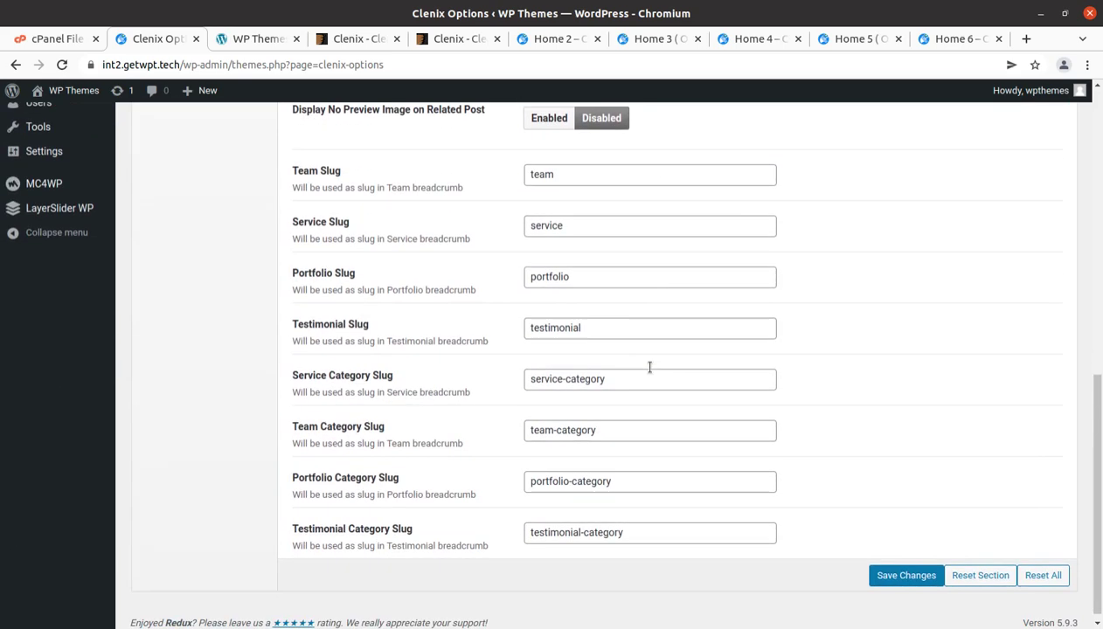
pyautogui.scroll(10, 650, 374)
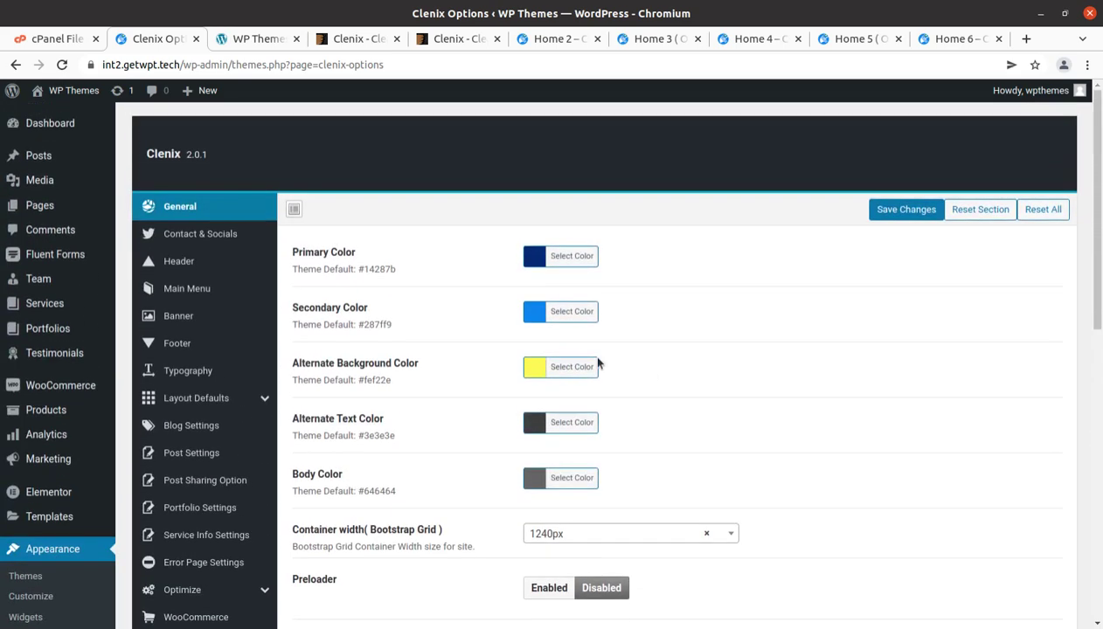
pyautogui.click(201, 236)
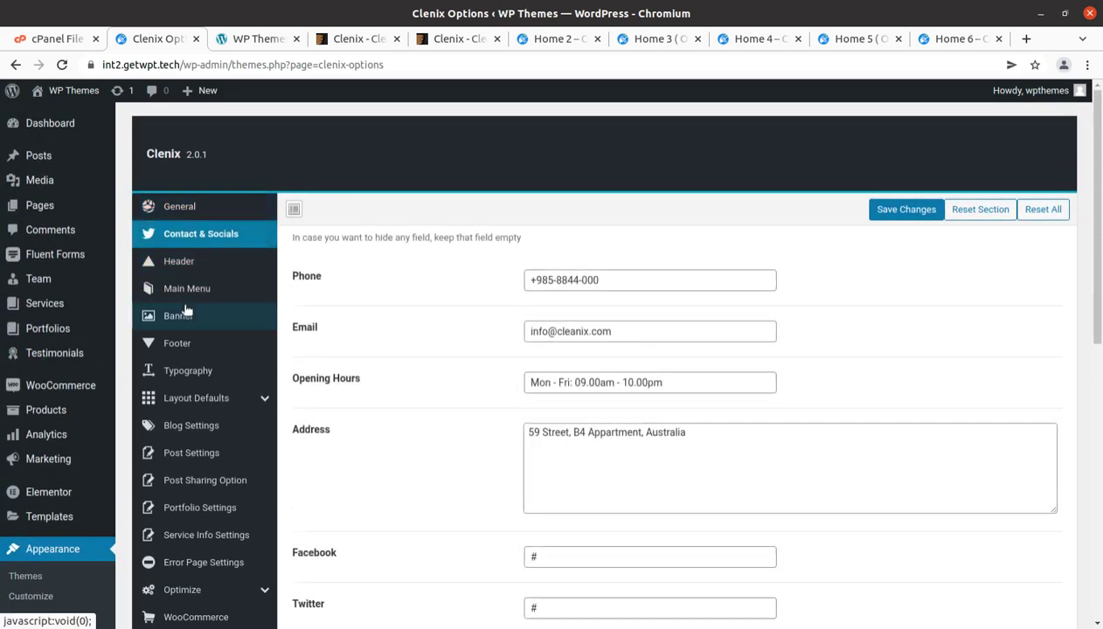
# - Review the theme's Header settings, including logos, sticky header, top bar colors, top bar and header layouts, header texts and icons
pyautogui.click(179, 262)
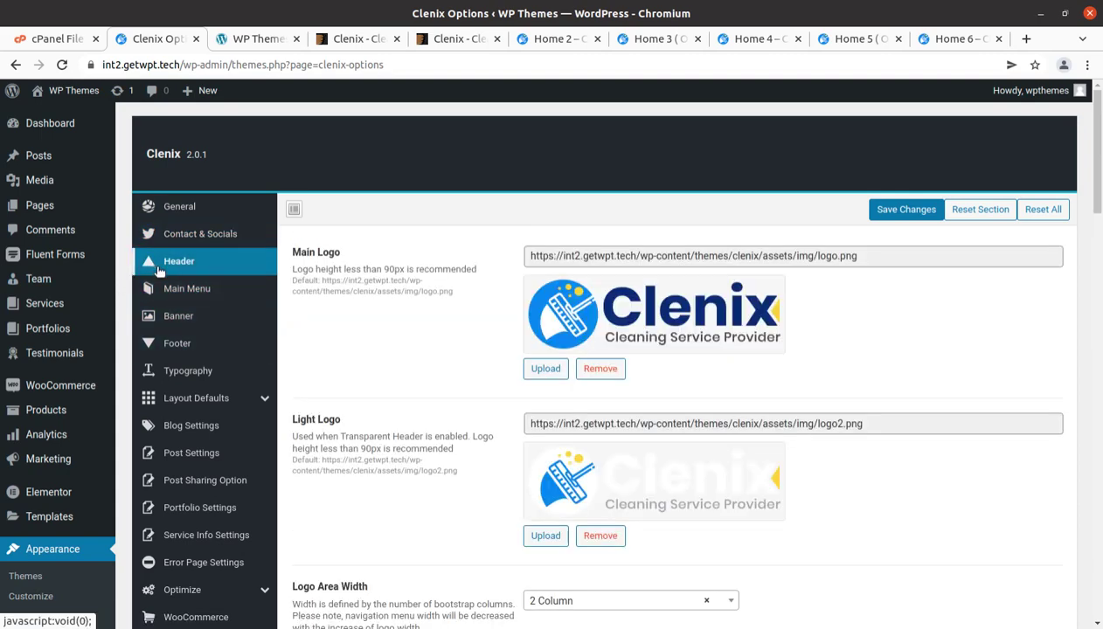
pyautogui.scroll(-9, 374, 315)
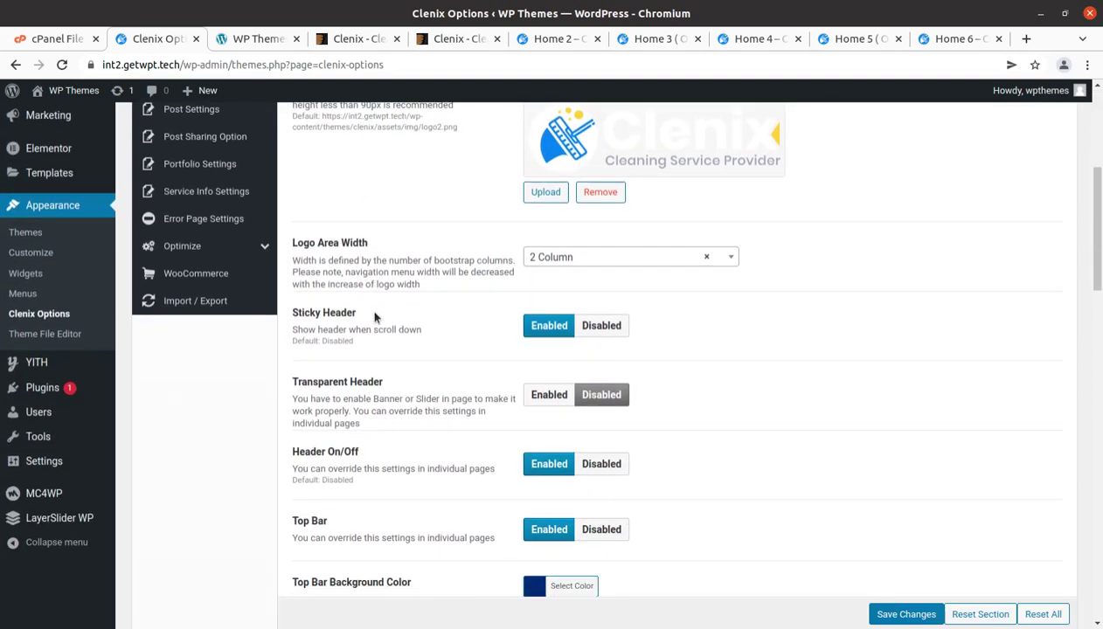
pyautogui.scroll(8, 375, 317)
pyautogui.scroll(-6, 588, 388)
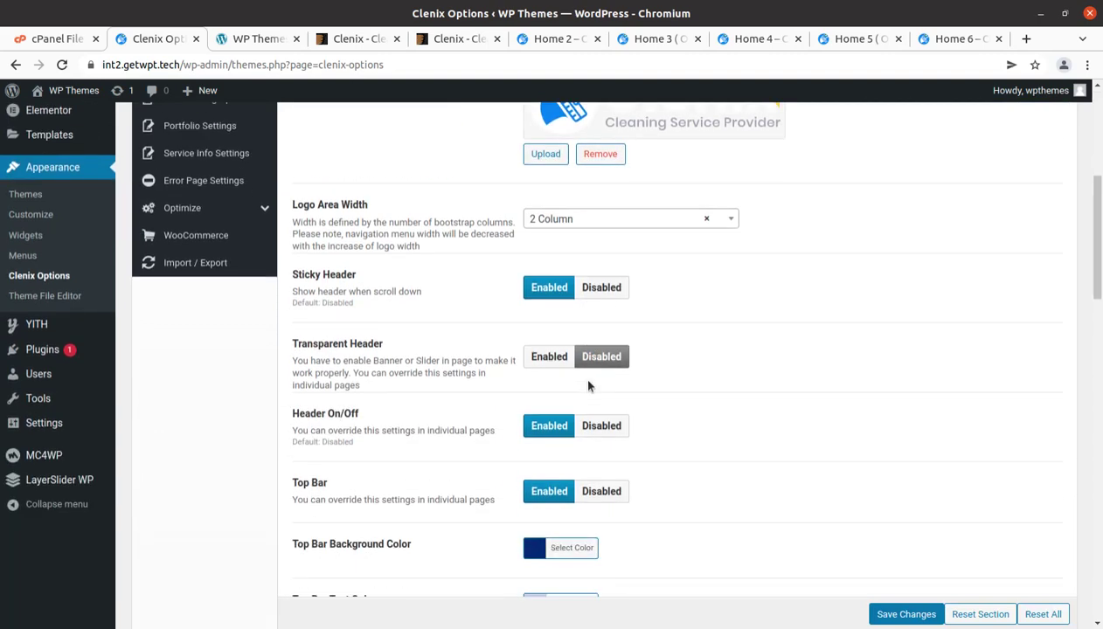
pyautogui.scroll(-3, 586, 384)
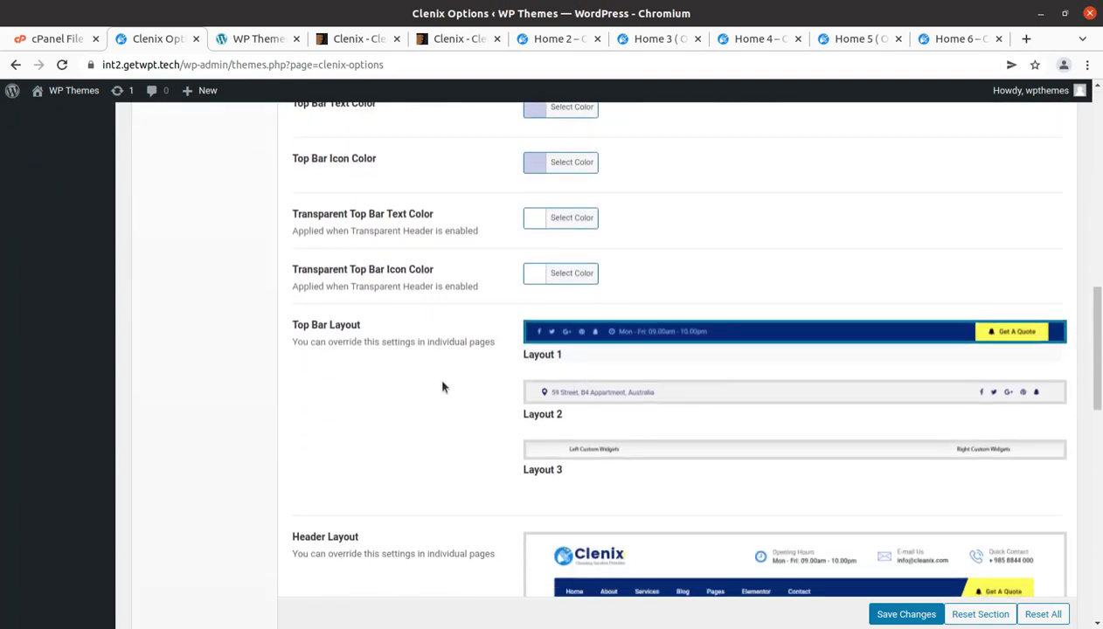
pyautogui.scroll(-2, 443, 385)
pyautogui.scroll(-4, 501, 352)
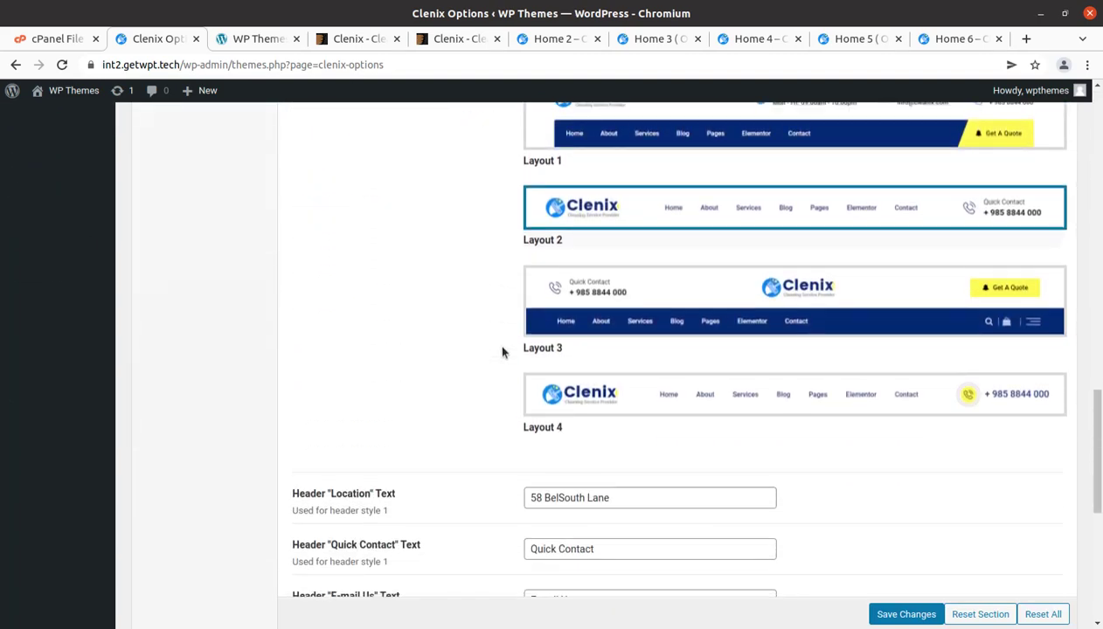
pyautogui.scroll(-5, 503, 352)
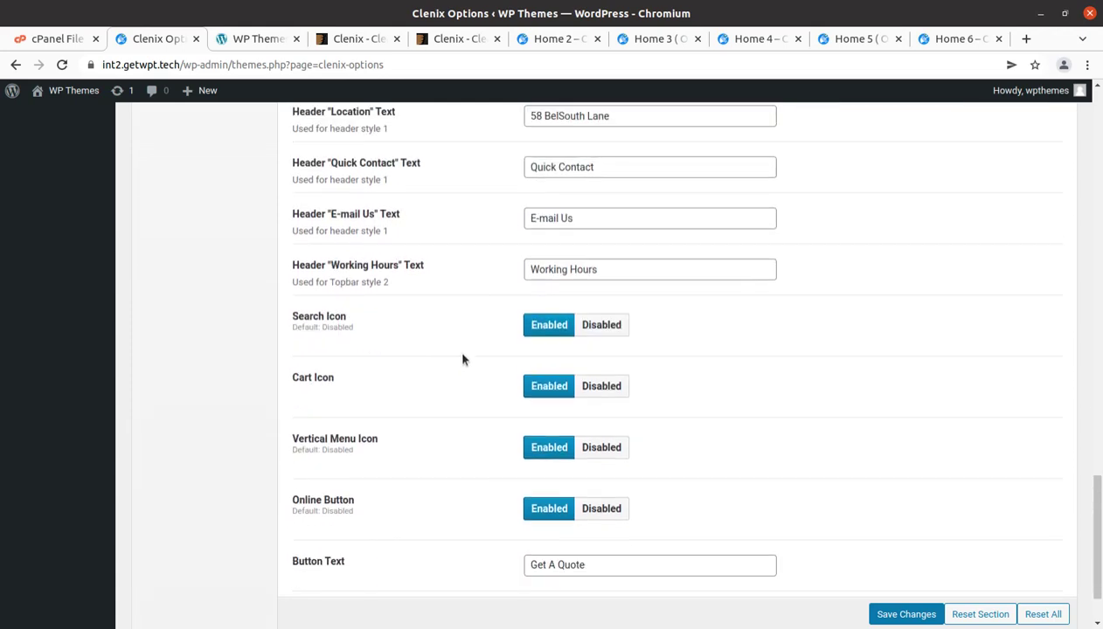
pyautogui.scroll(-2, 461, 359)
pyautogui.scroll(10, 461, 359)
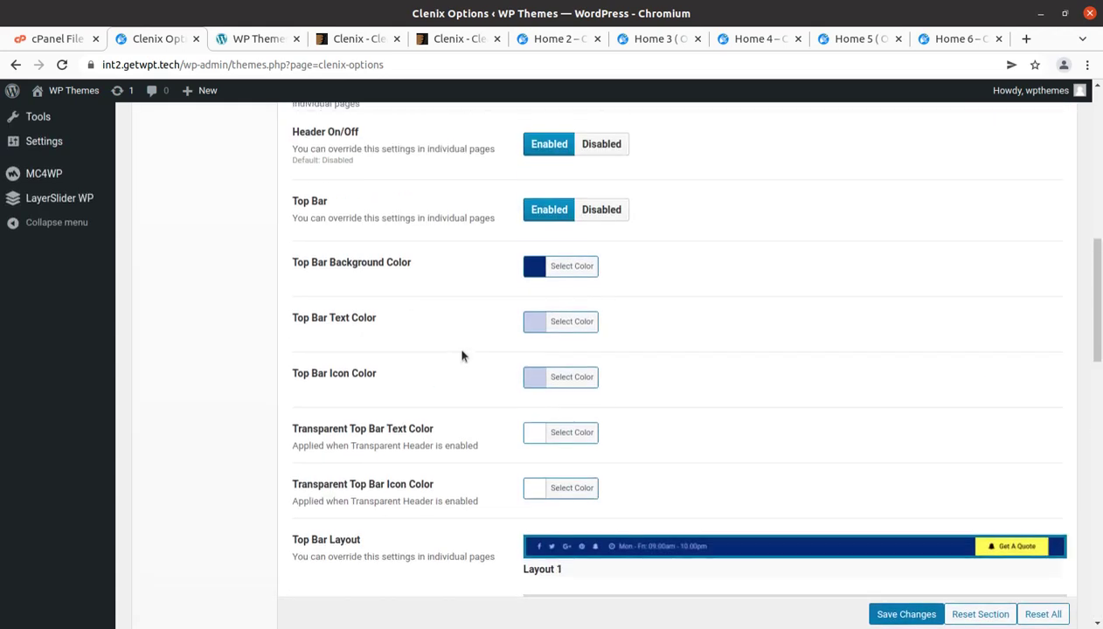
pyautogui.scroll(8, 462, 356)
# - Review the theme's Main Menu font and color settings and the Banner settings
pyautogui.click(192, 291)
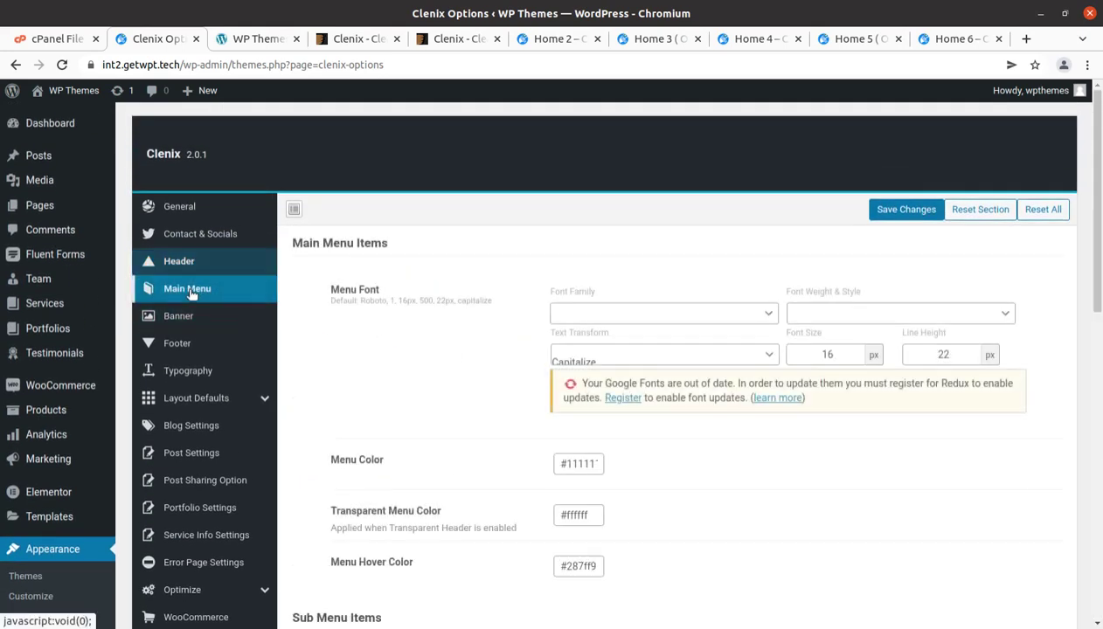
pyautogui.scroll(-3, 362, 367)
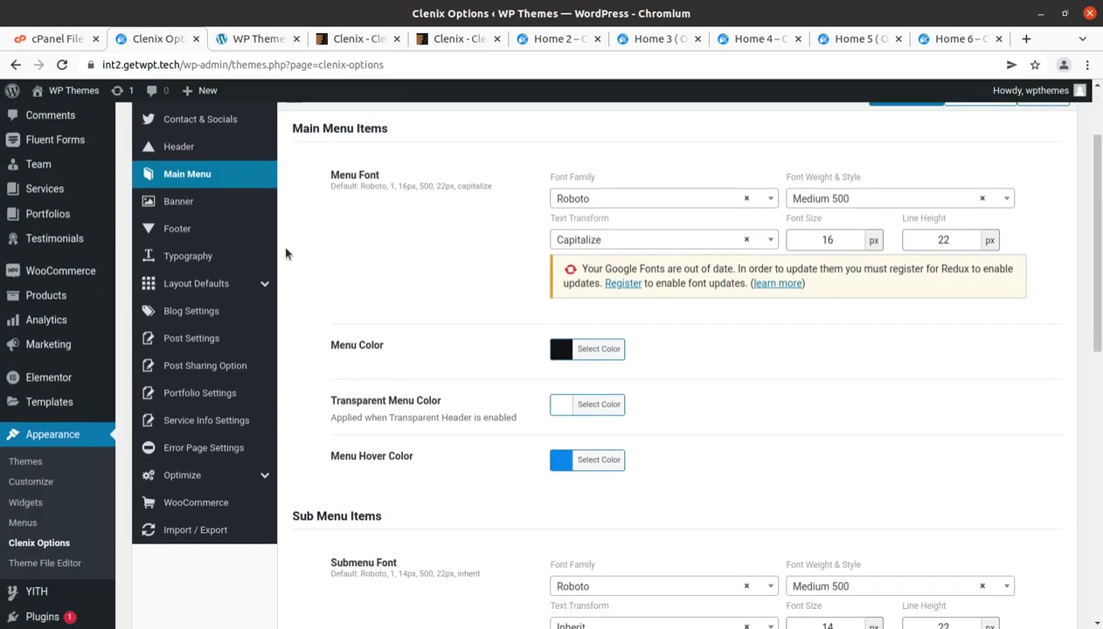
pyautogui.click(201, 204)
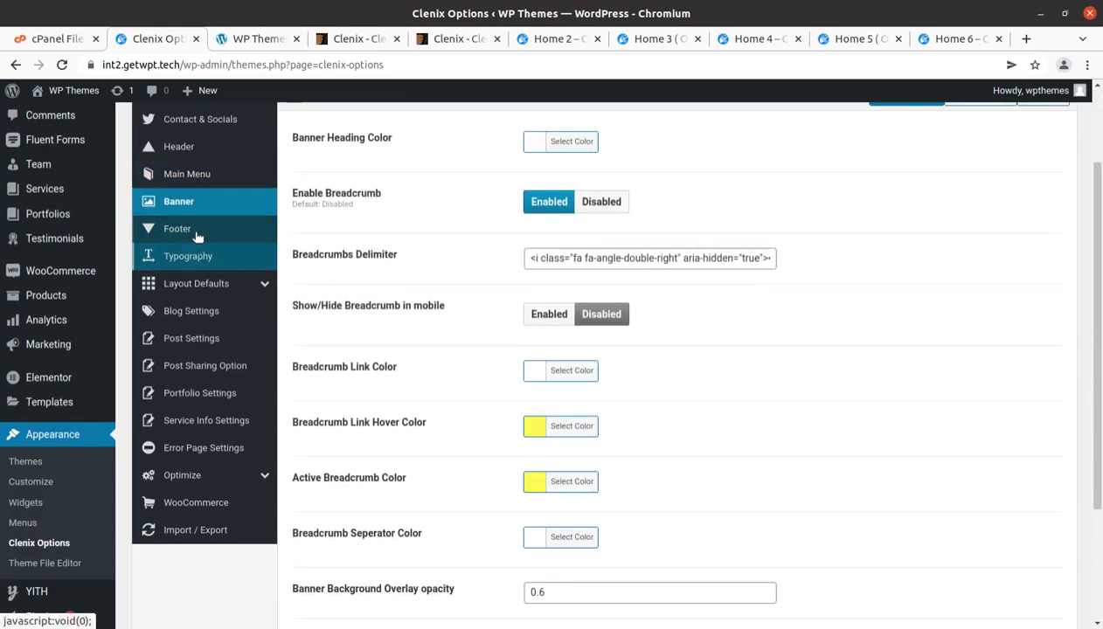
# - Review the theme's Footer settings, including the footer layouts, footer area display, column count, and top and bottom shapes
pyautogui.click(198, 233)
pyautogui.scroll(-4, 688, 434)
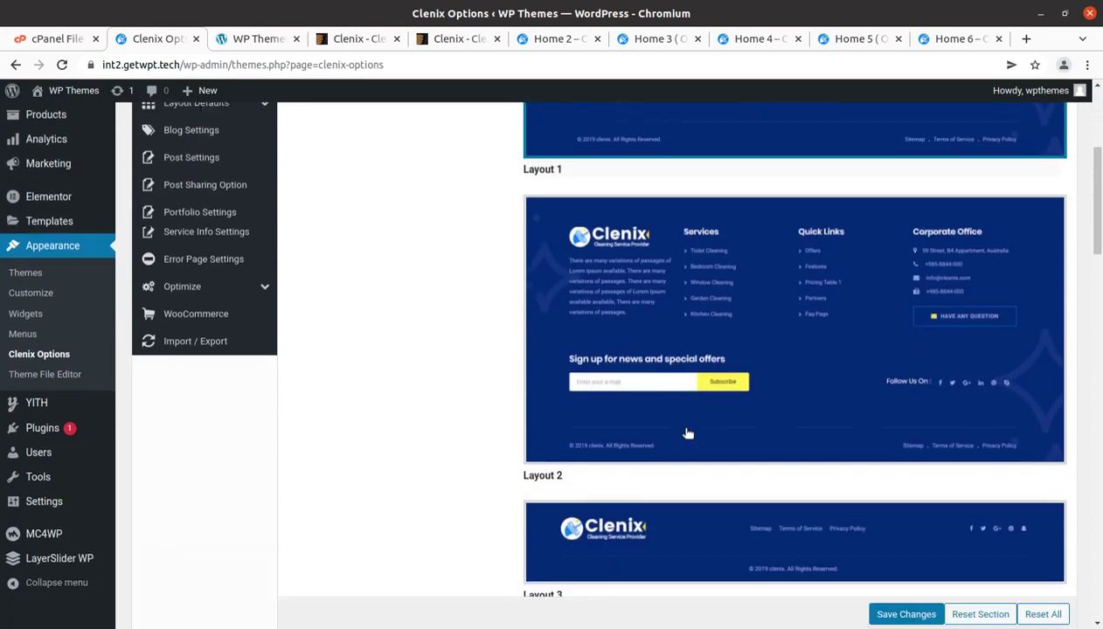
pyautogui.scroll(-7, 688, 434)
pyautogui.scroll(3, 688, 431)
pyautogui.scroll(-5, 688, 432)
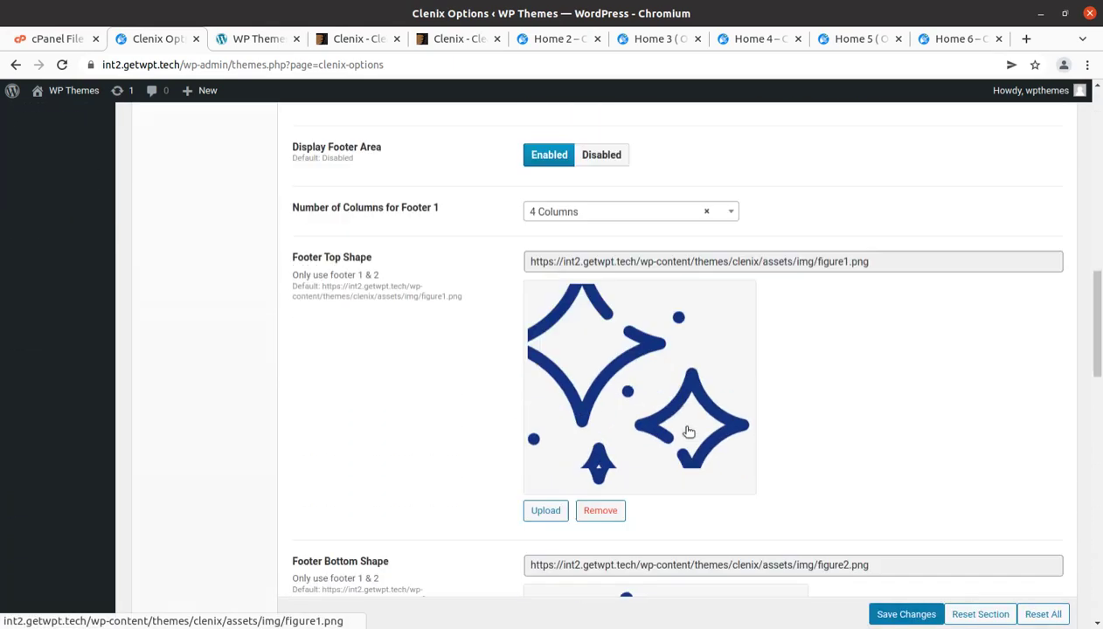
pyautogui.scroll(-2, 688, 431)
pyautogui.scroll(-5, 348, 289)
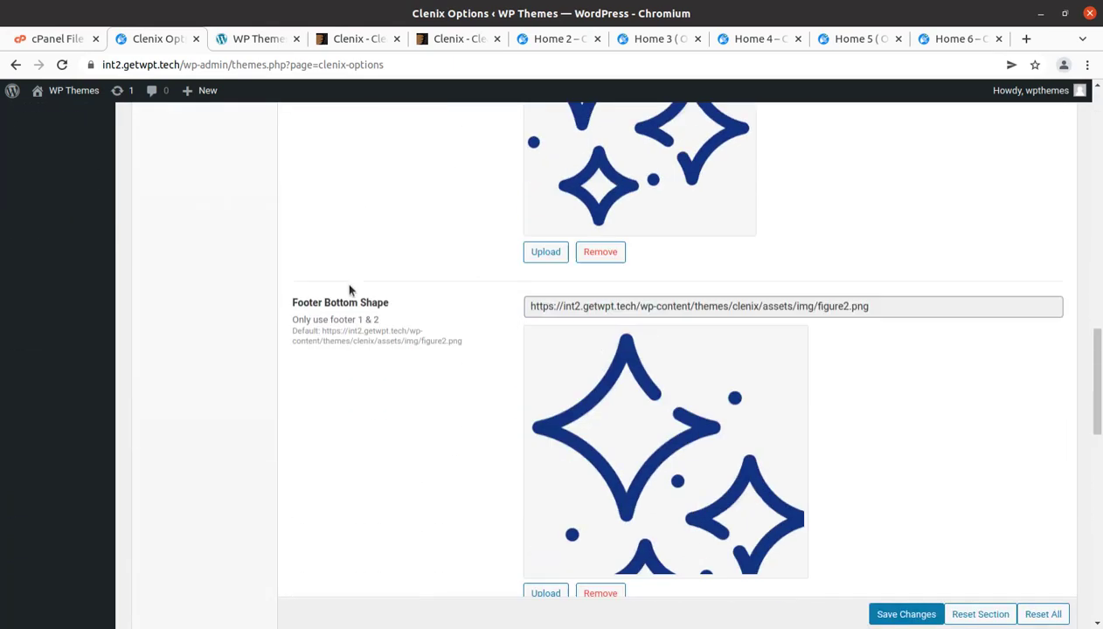
pyautogui.scroll(-12, 349, 289)
pyautogui.scroll(20, 349, 289)
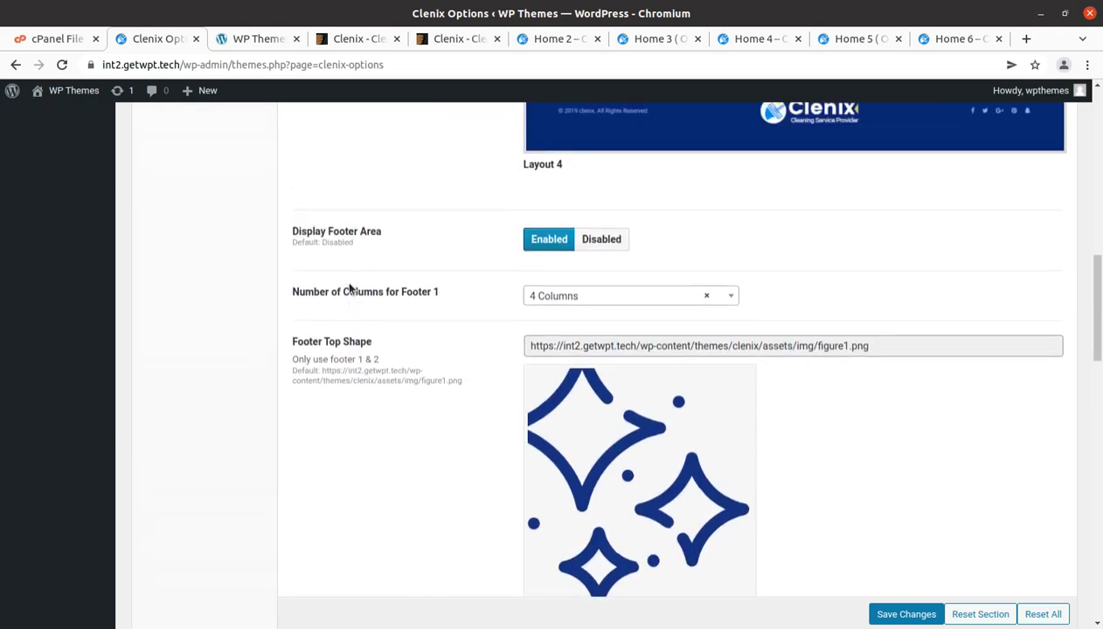
pyautogui.scroll(15, 348, 289)
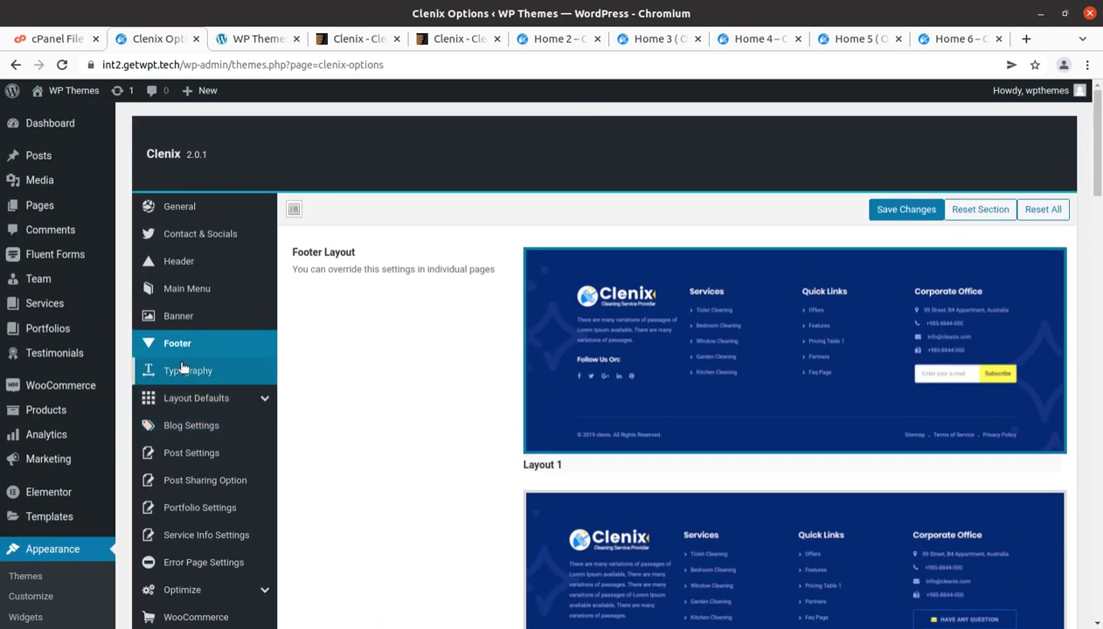
# - Review the Typography settings and every Layout Defaults section from Page and Blog / Archive through Product Single
pyautogui.click(183, 368)
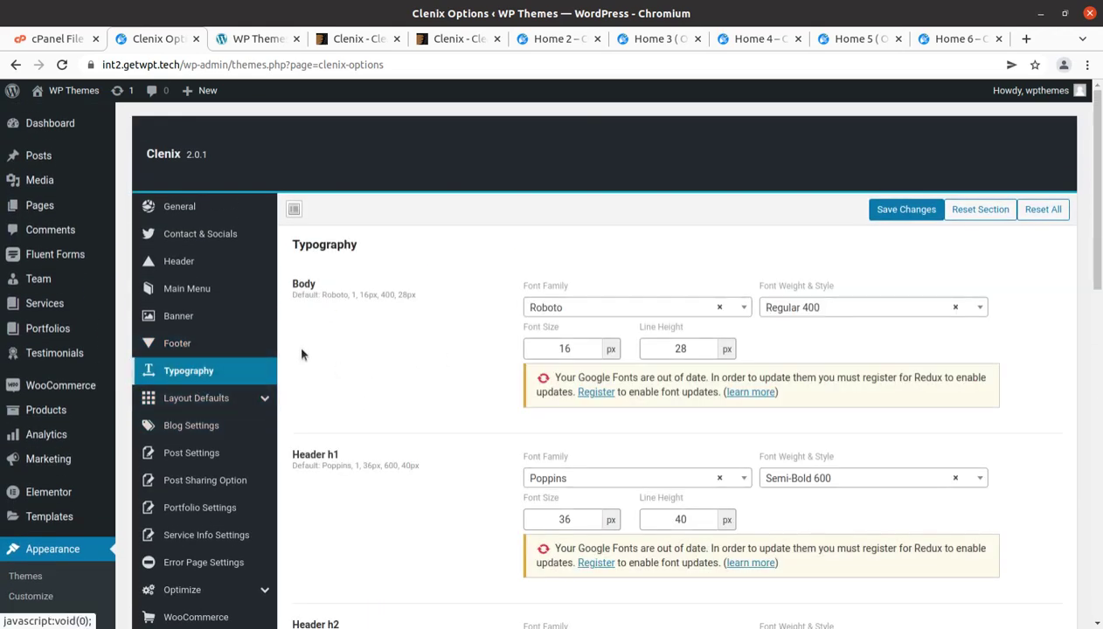
pyautogui.click(210, 400)
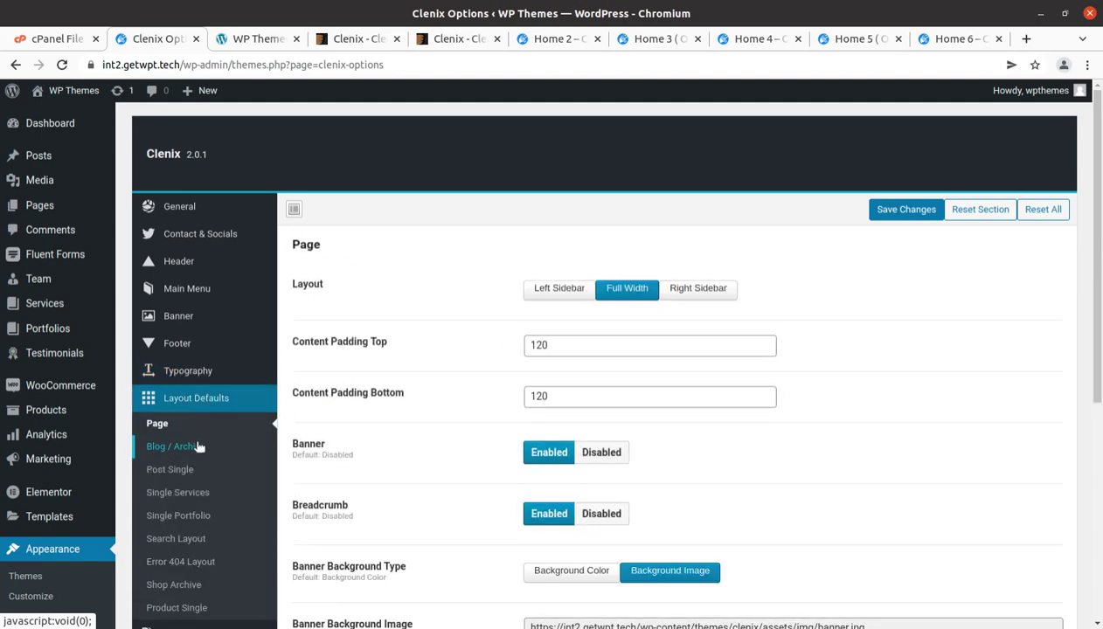
pyautogui.scroll(-3, 210, 441)
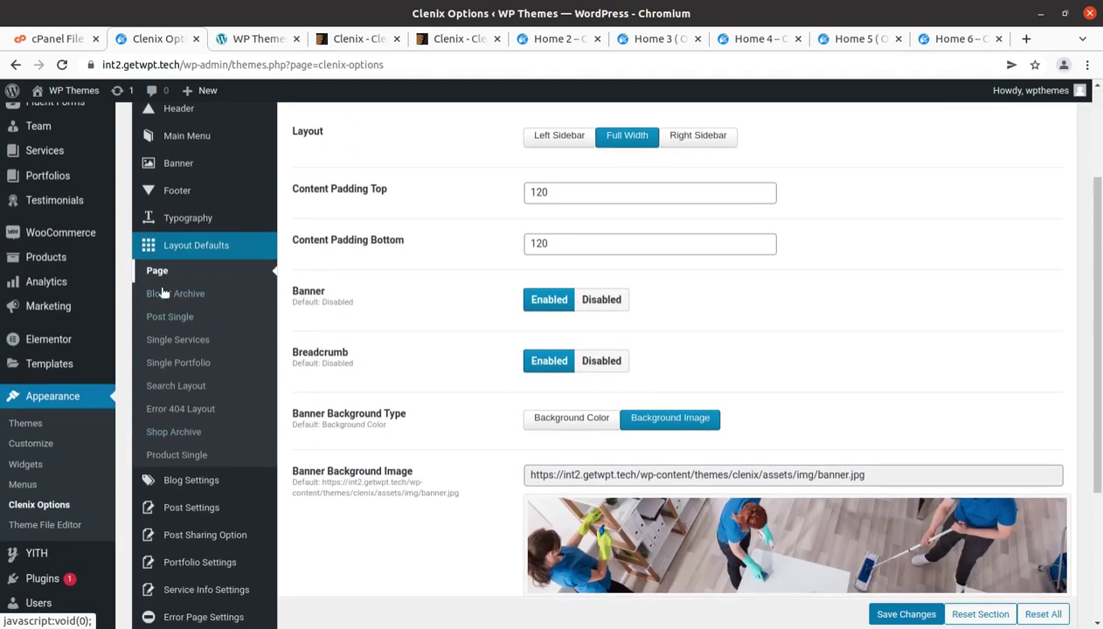
pyautogui.click(163, 297)
pyautogui.click(166, 316)
pyautogui.click(168, 340)
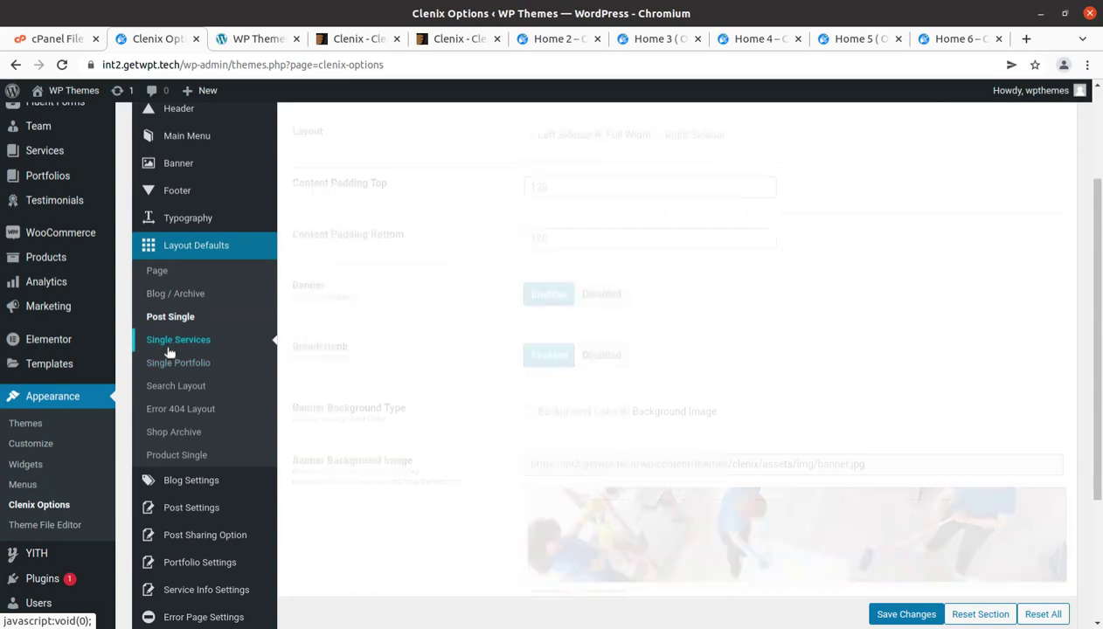
pyautogui.click(168, 364)
pyautogui.click(166, 387)
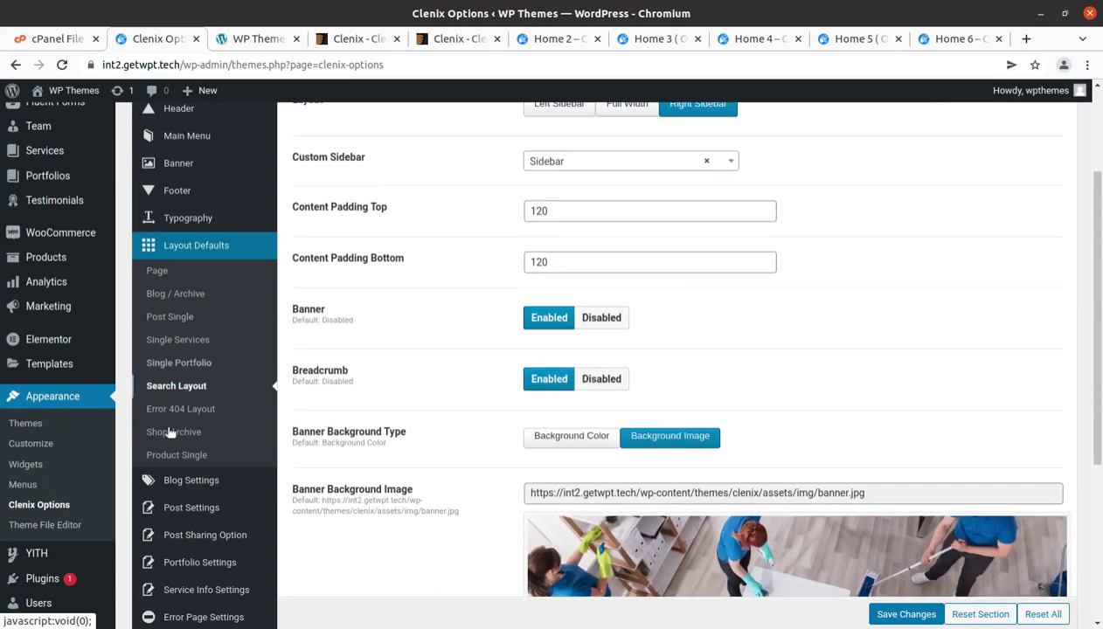
pyautogui.click(171, 410)
pyautogui.click(174, 434)
pyautogui.click(172, 457)
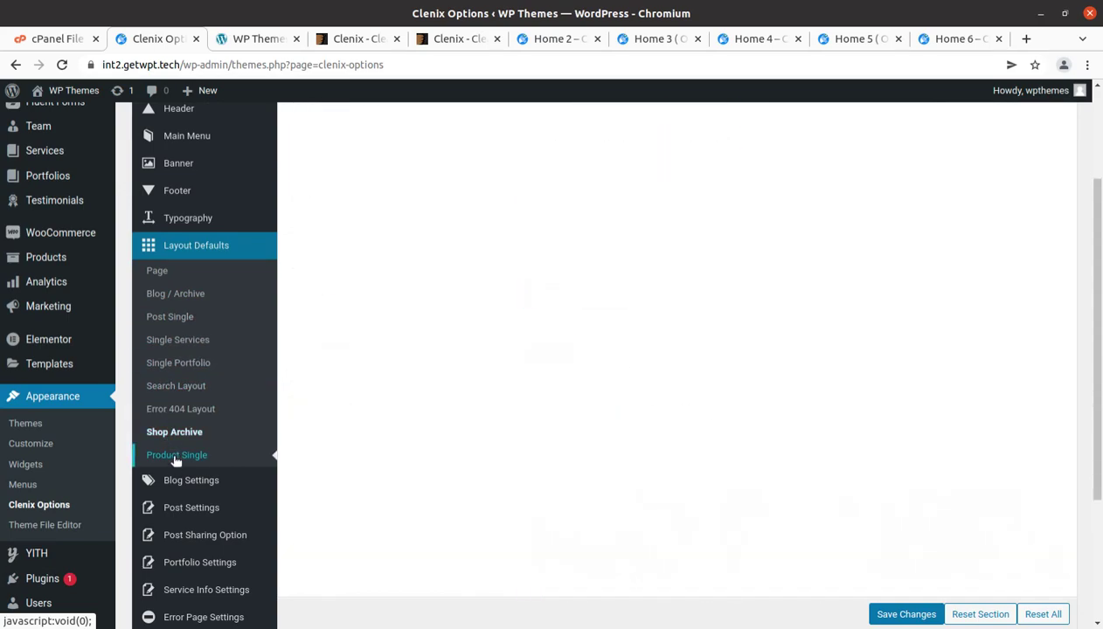
# - Review the Blog, Post, Post Sharing, Portfolio, Service Info and Error Page settings of the theme
pyautogui.scroll(-3, 245, 410)
pyautogui.click(221, 335)
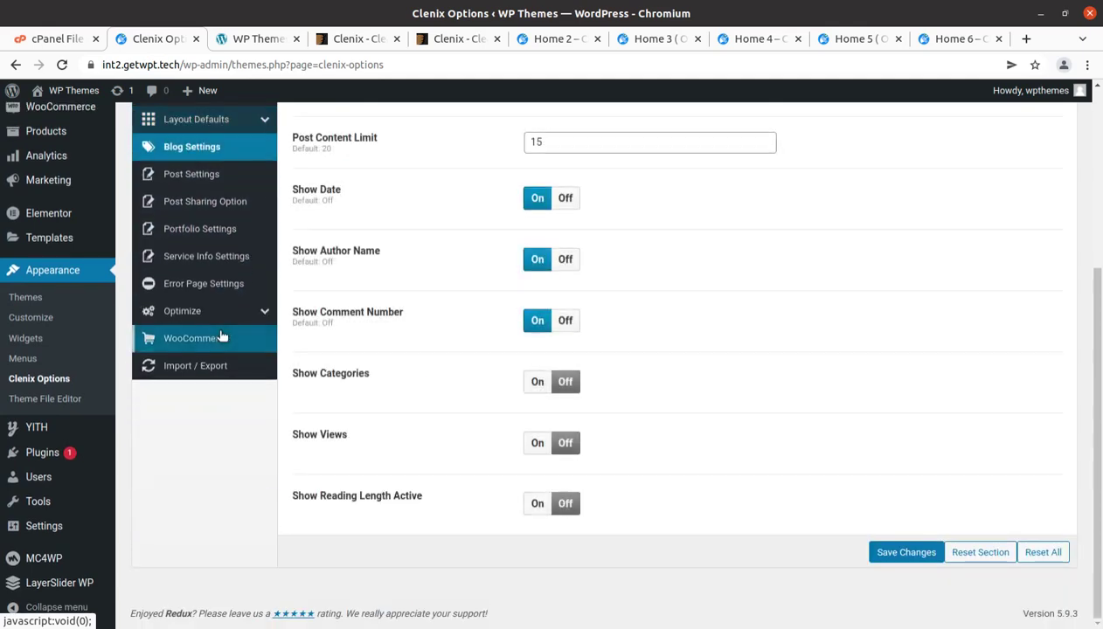
pyautogui.click(206, 178)
pyautogui.click(199, 211)
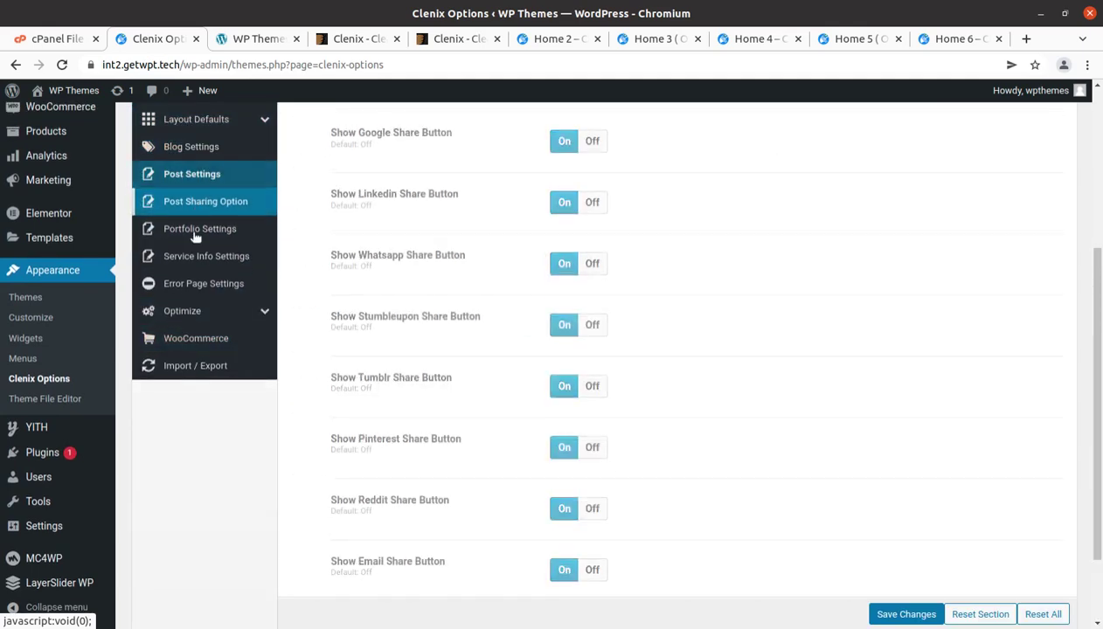
pyautogui.click(203, 237)
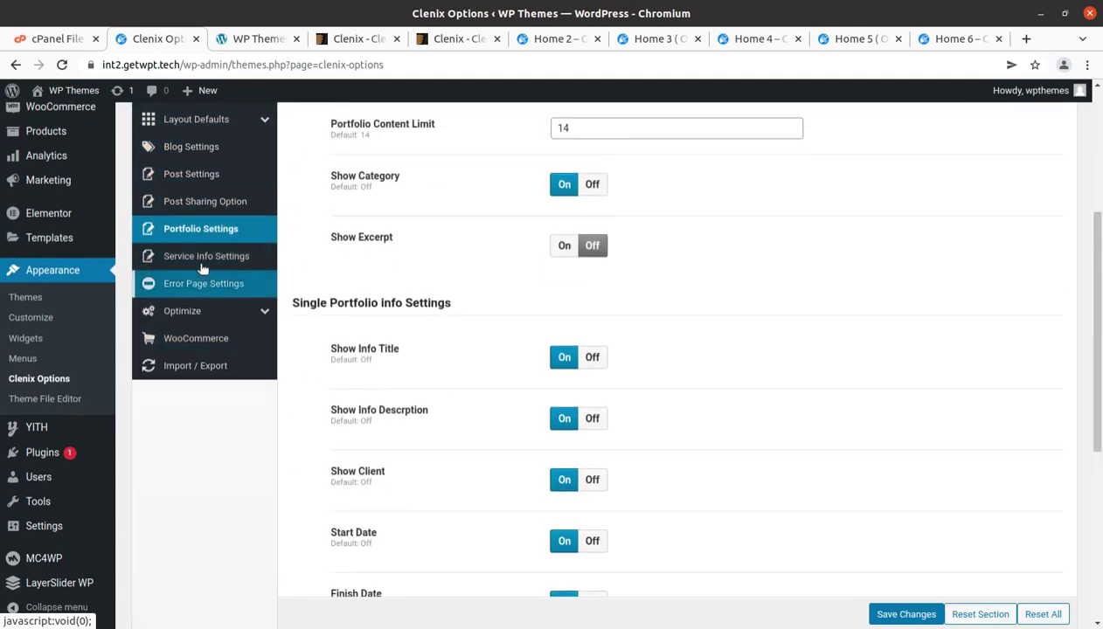
pyautogui.click(203, 258)
pyautogui.click(197, 285)
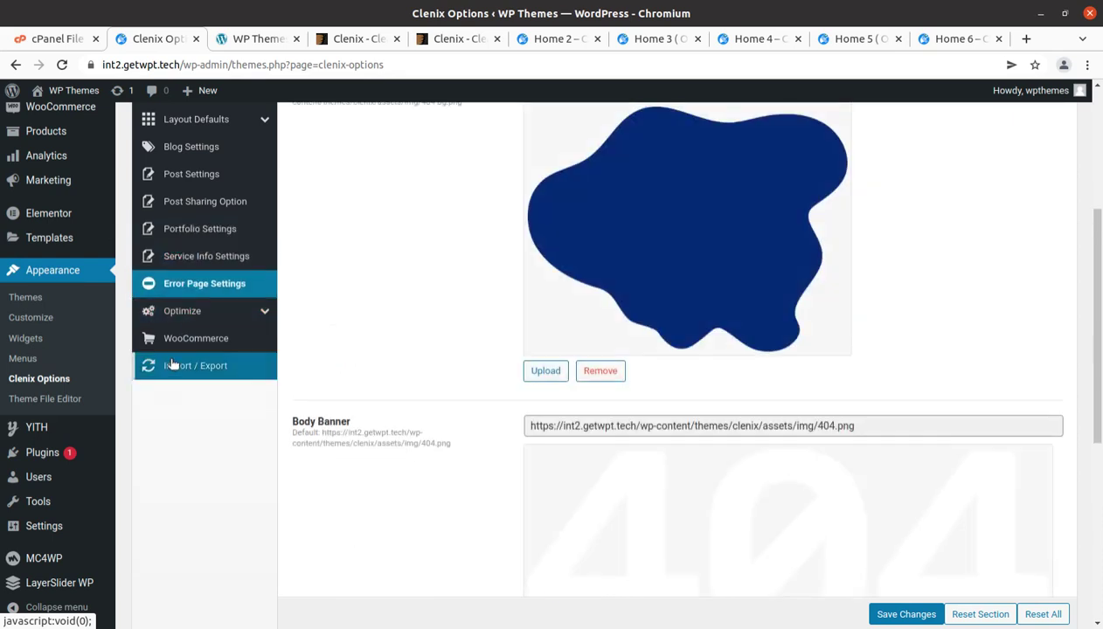
# - Examine the Optimize section's Preload settings, including the preloaded font URL and the list of preconnect domains
pyautogui.click(190, 312)
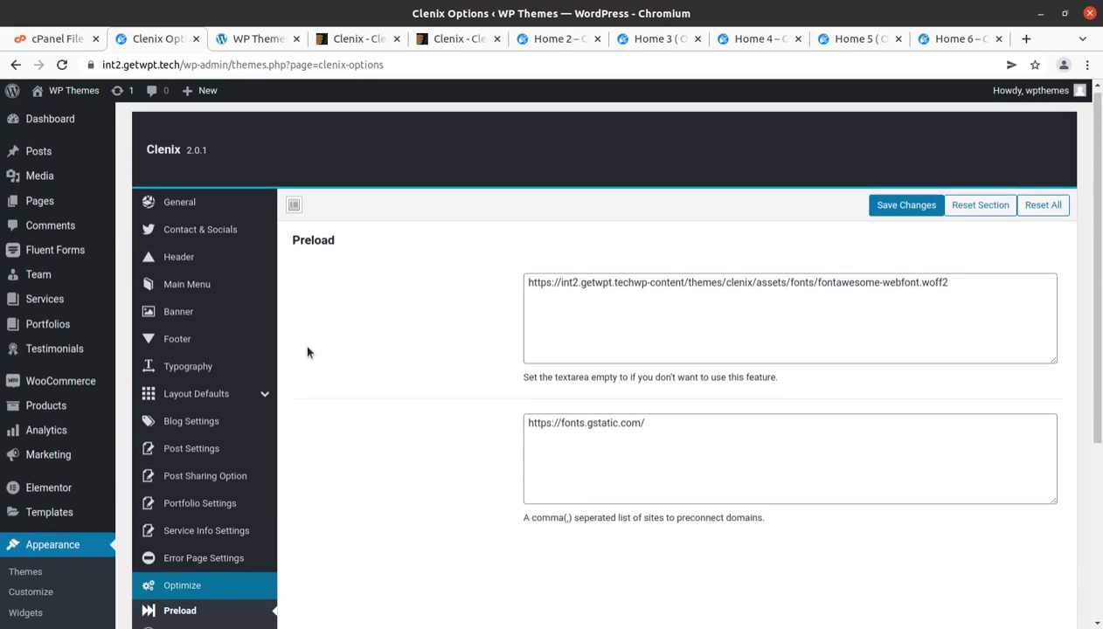
pyautogui.scroll(-3, 308, 352)
pyautogui.scroll(3, 417, 300)
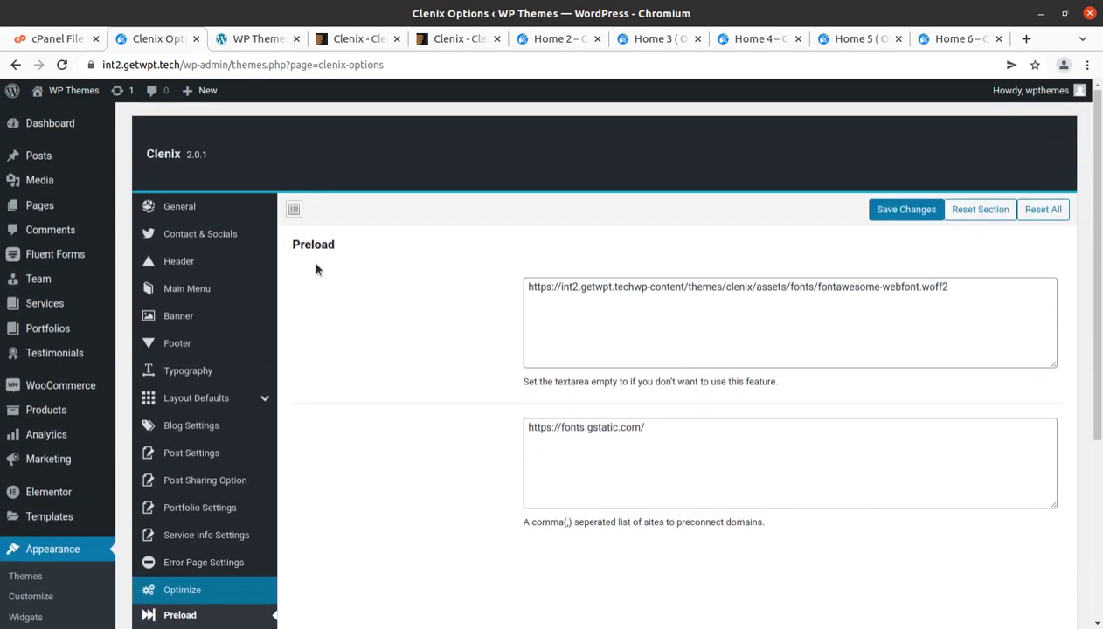
pyautogui.scroll(-5, 685, 306)
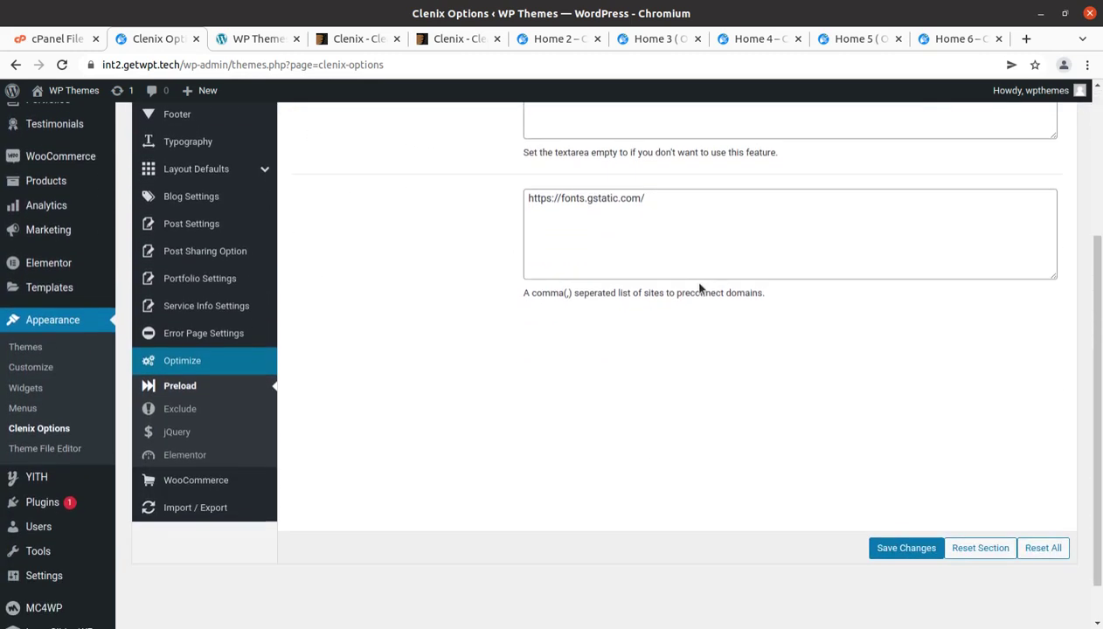
pyautogui.scroll(3, 702, 288)
pyautogui.moveTo(975, 219); pyautogui.dragTo(516, 220)
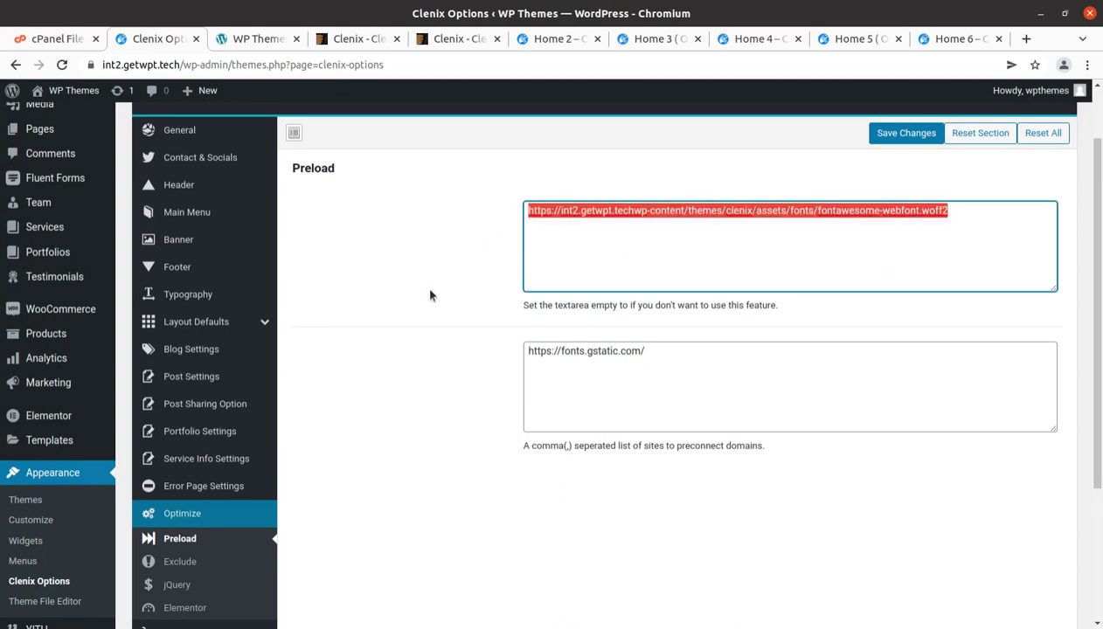
pyautogui.click(503, 244)
pyautogui.scroll(-4, 503, 244)
pyautogui.scroll(4, 502, 244)
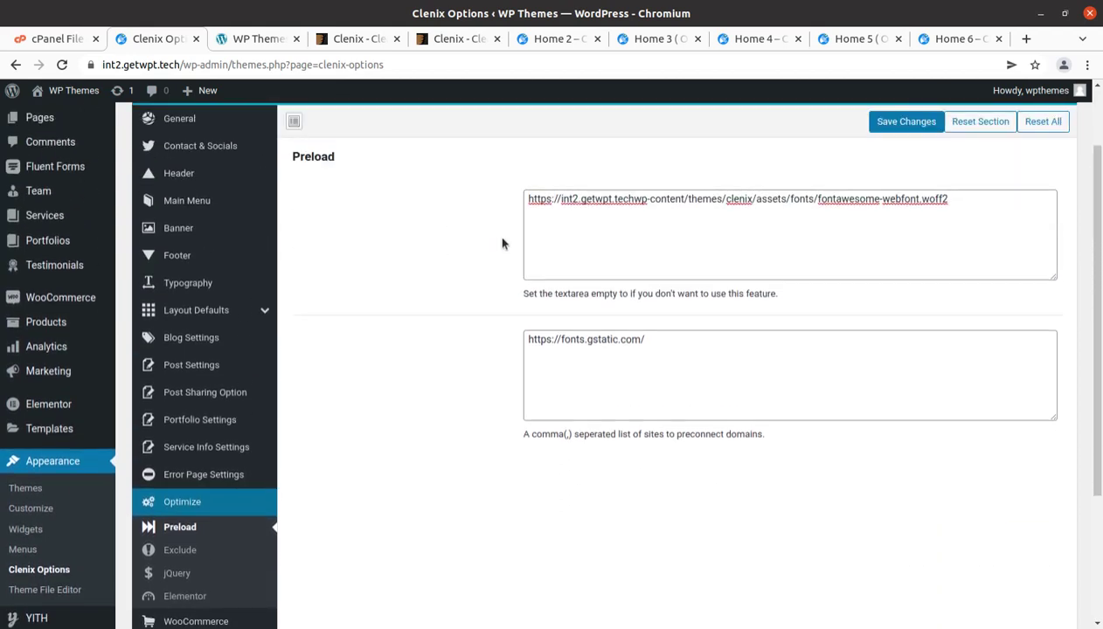
pyautogui.scroll(2, 502, 244)
pyautogui.moveTo(984, 303); pyautogui.dragTo(544, 278)
pyautogui.click(422, 286)
pyautogui.scroll(-2, 411, 368)
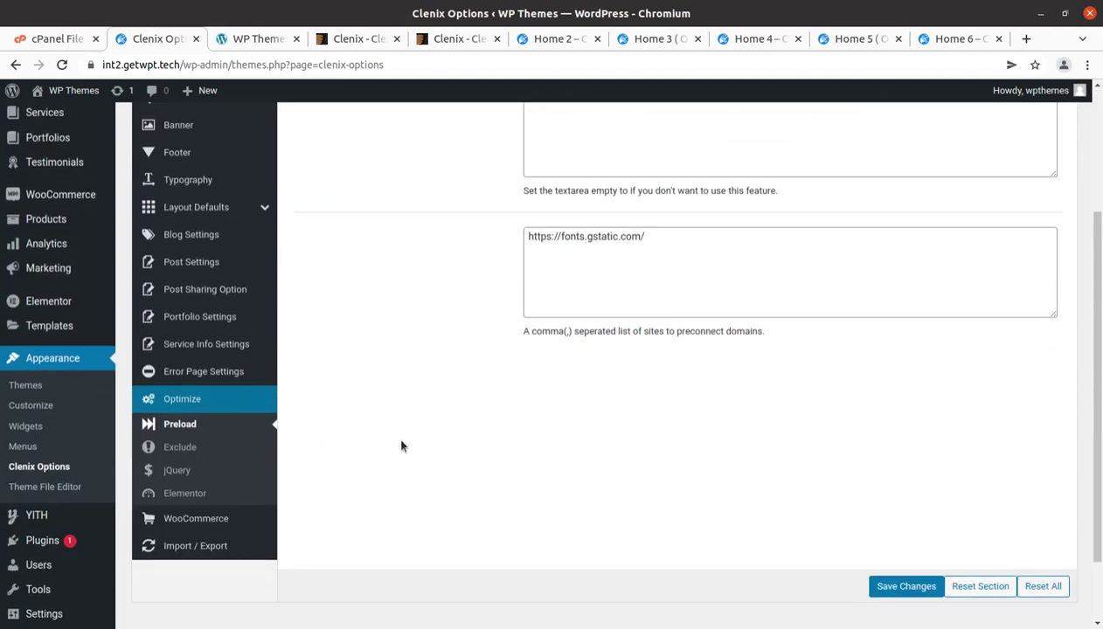
# - Review the Exclude, jQuery and Elementor optimization settings and the theme's WooCommerce settings
pyautogui.click(198, 449)
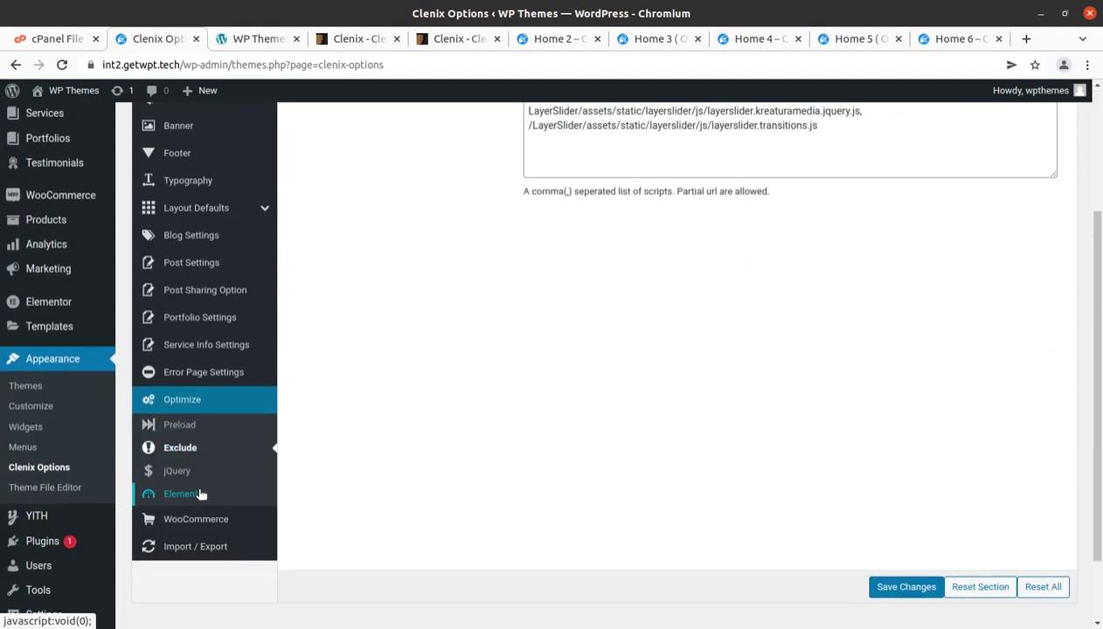
pyautogui.click(184, 514)
pyautogui.click(181, 529)
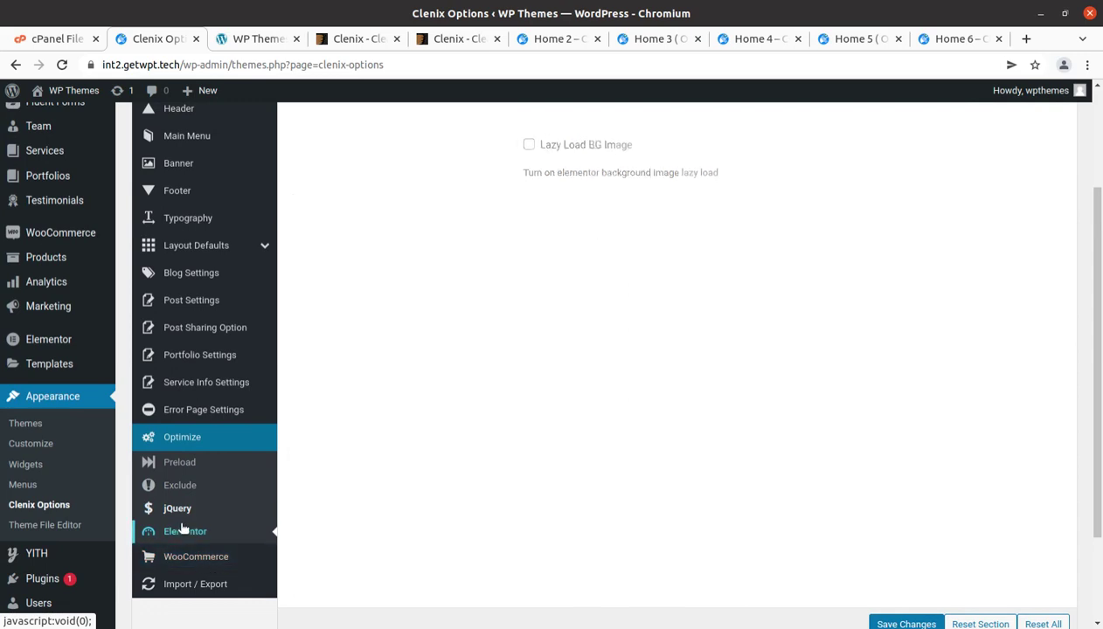
pyautogui.click(201, 558)
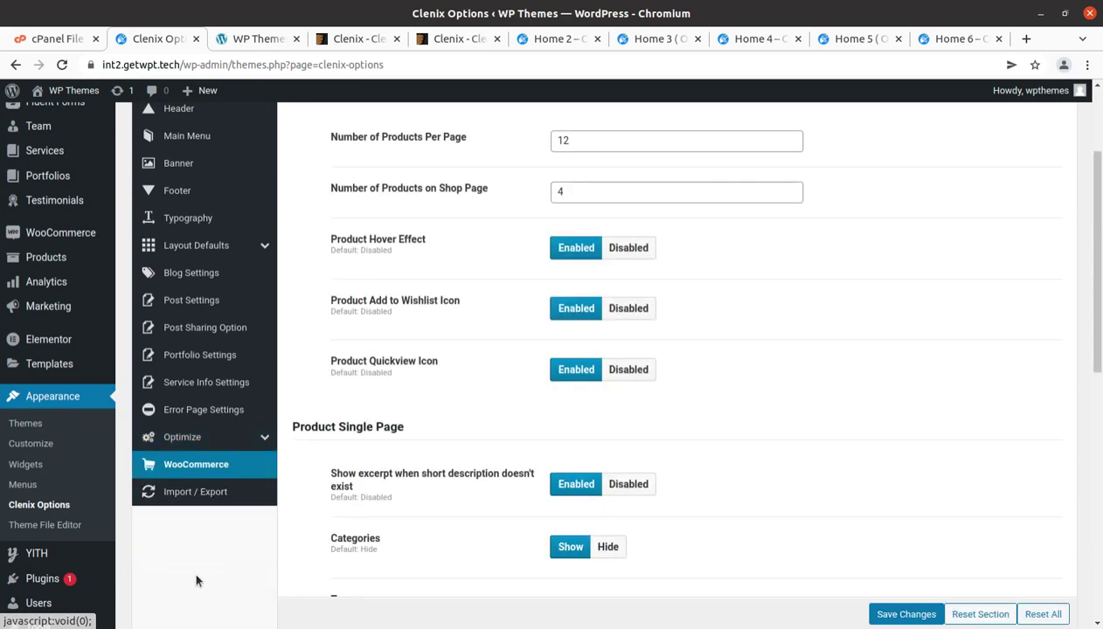
pyautogui.scroll(4, 190, 505)
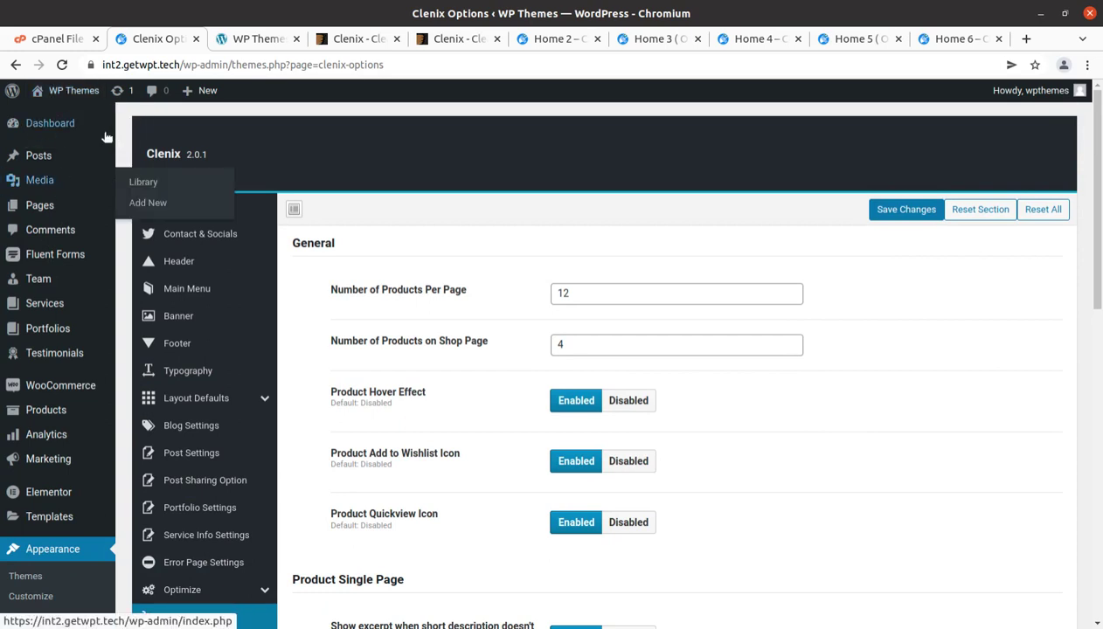
# - Open the live site in a new tab and look over the home page's navigation menu
pyautogui.moveTo(55, 95)
pyautogui.middleClick(49, 117)
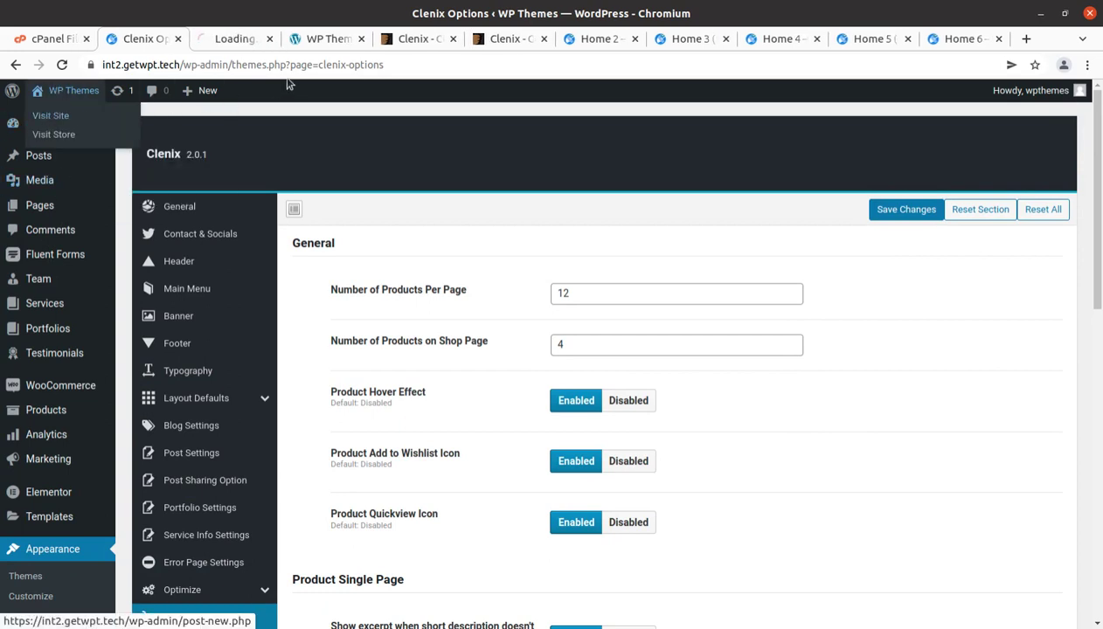
pyautogui.click(228, 41)
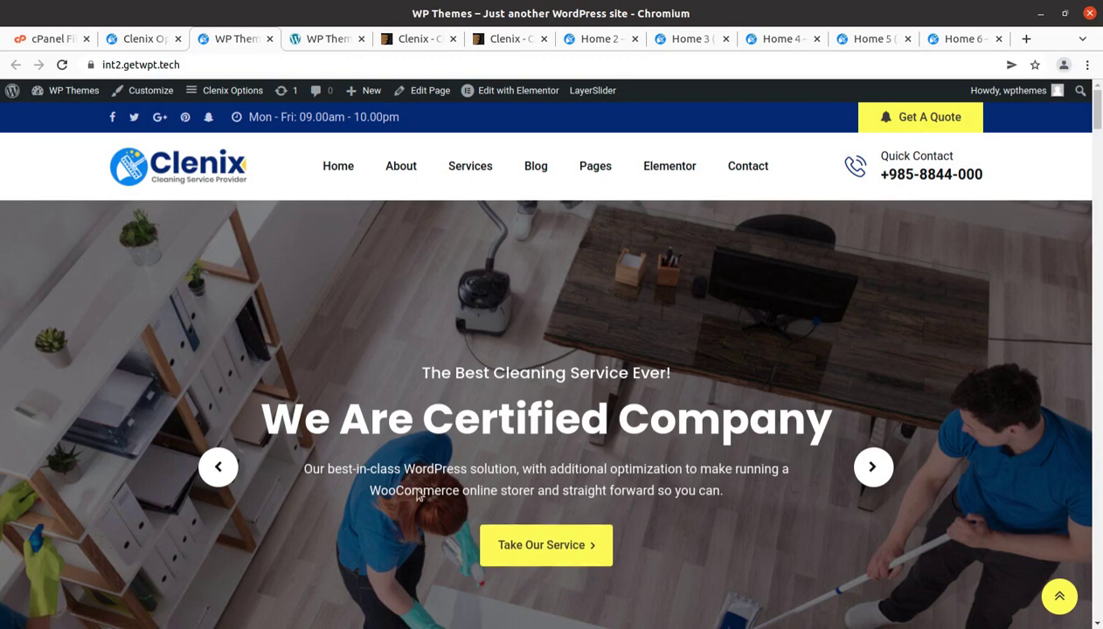
pyautogui.moveTo(416, 157)
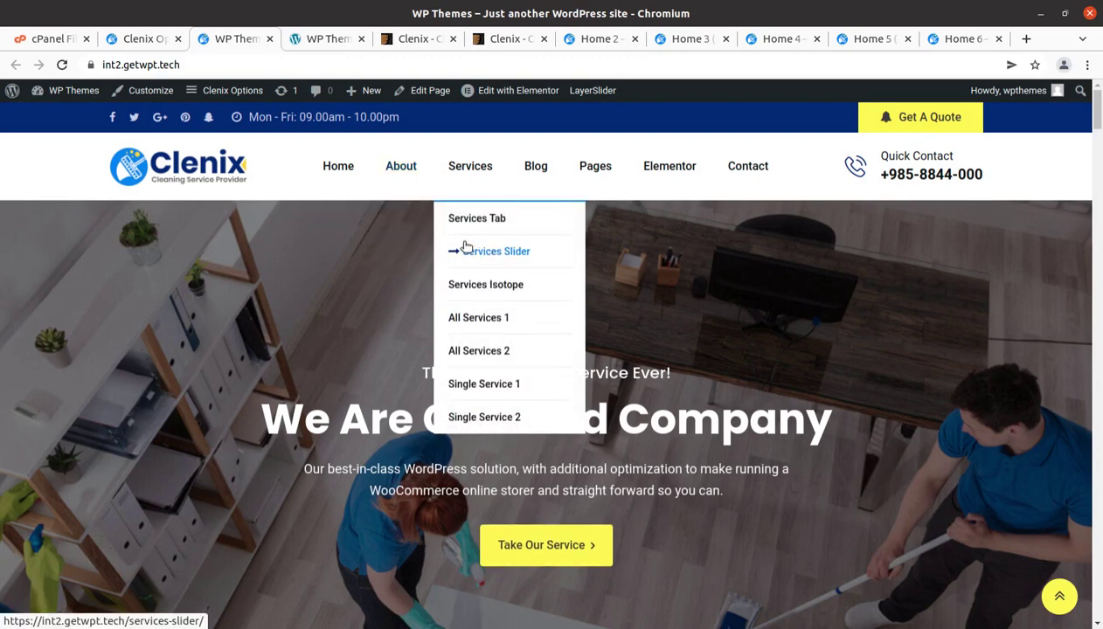
# - Open the home page in the Elementor editor and look over the hero slider and the Request an Estimate section
pyautogui.click(515, 91)
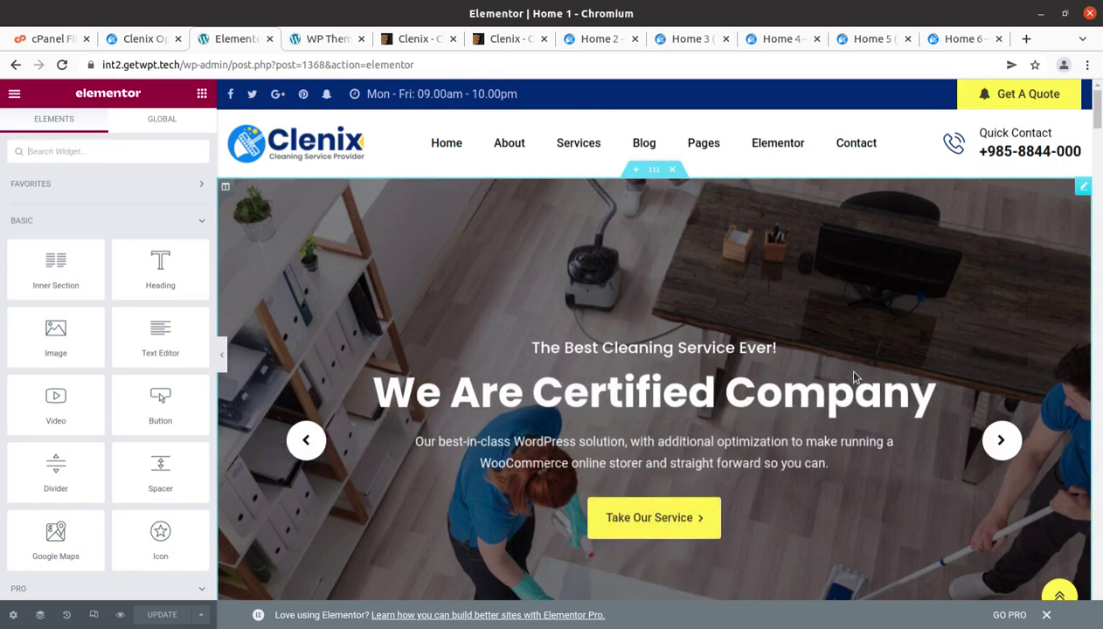
pyautogui.scroll(-1, 398, 353)
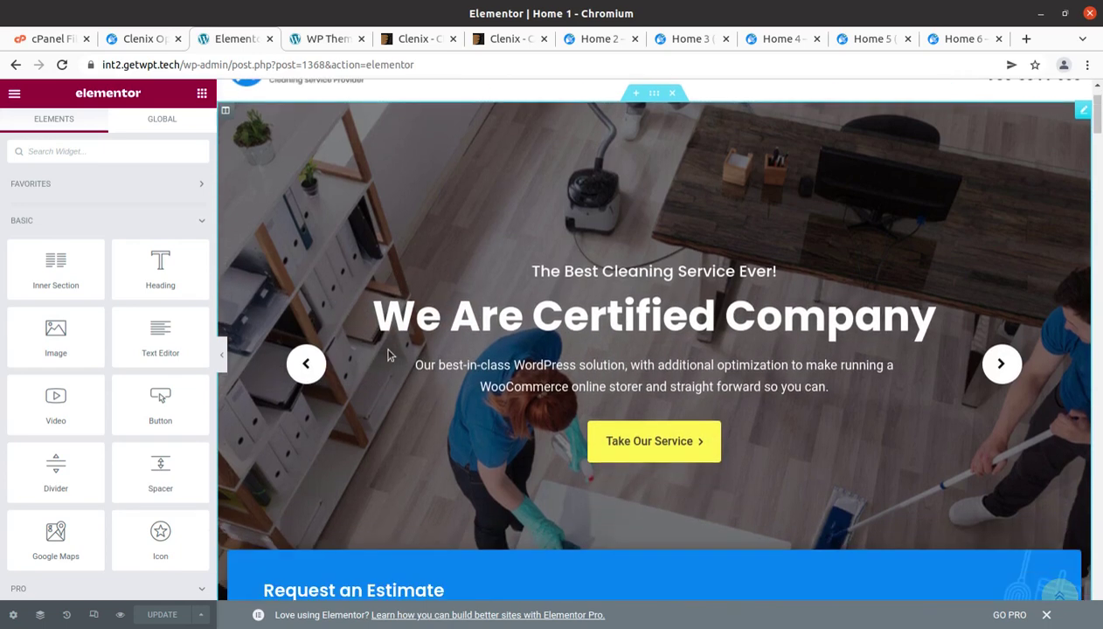
pyautogui.scroll(-2, 436, 282)
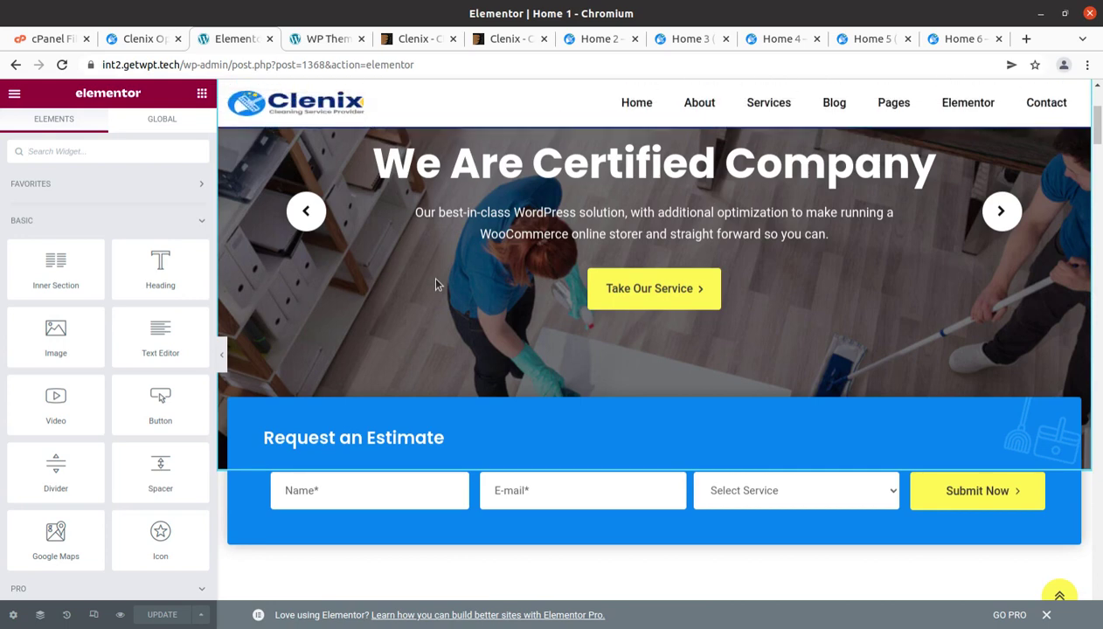
pyautogui.scroll(-2, 574, 336)
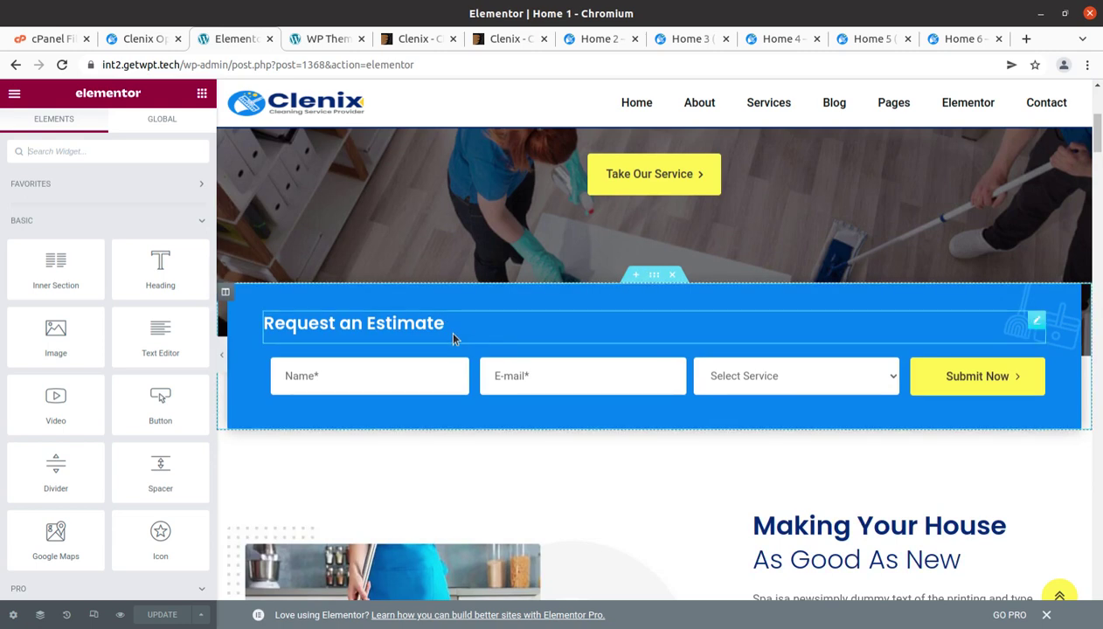
# - Open the content settings of the Request an Estimate title and of the Making Your House section's text and video widgets
pyautogui.click(1038, 325)
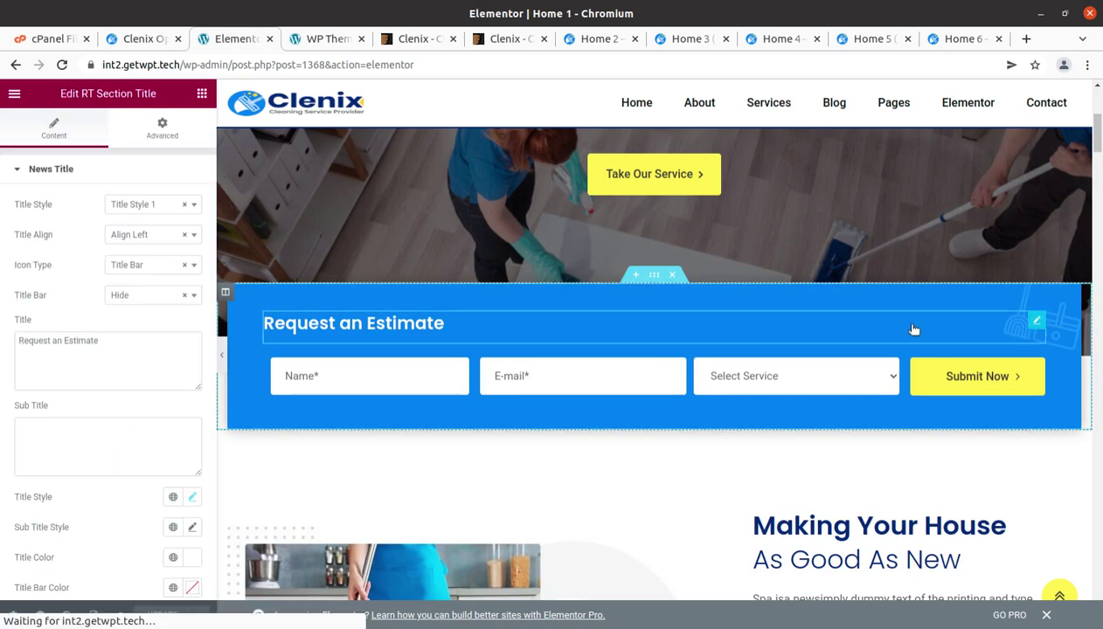
pyautogui.moveTo(98, 341); pyautogui.dragTo(43, 341)
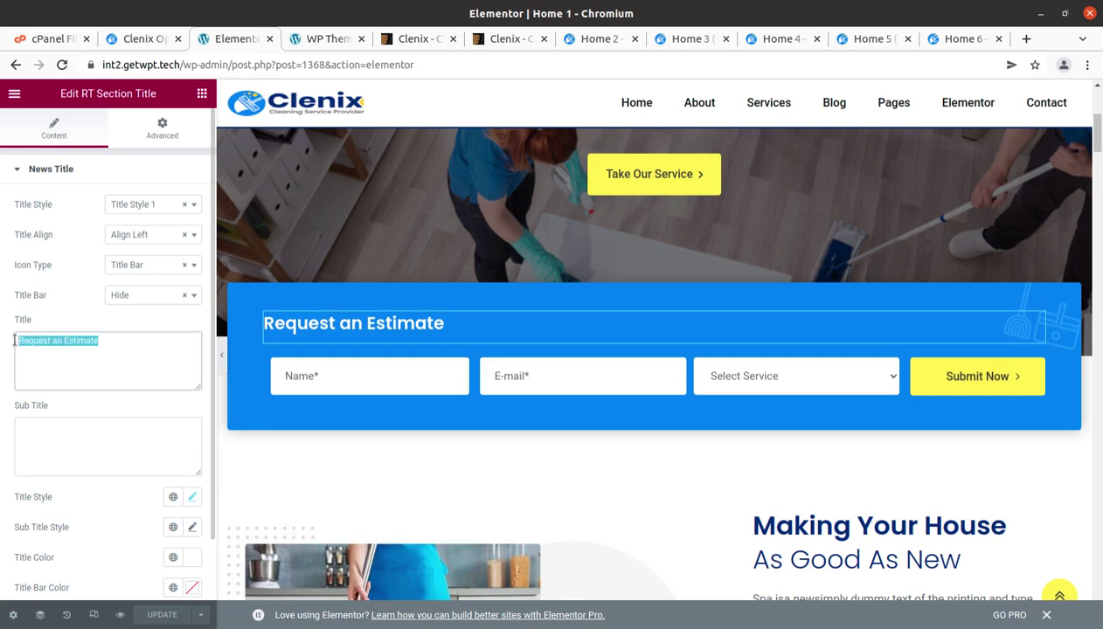
pyautogui.scroll(-3, 803, 411)
pyautogui.click(804, 409)
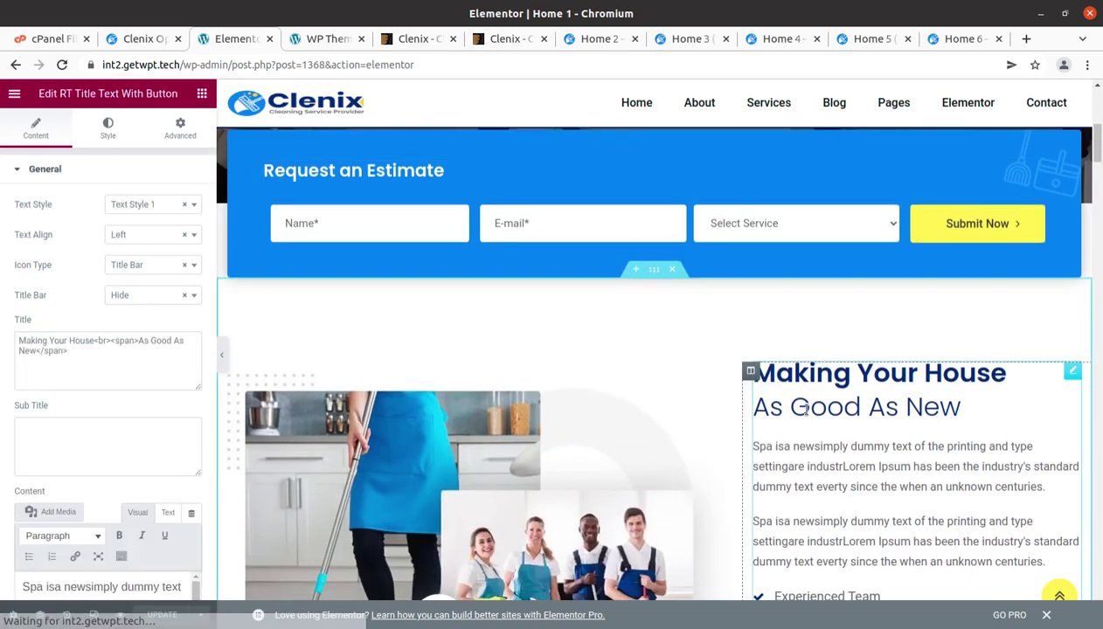
pyautogui.scroll(-2, 600, 479)
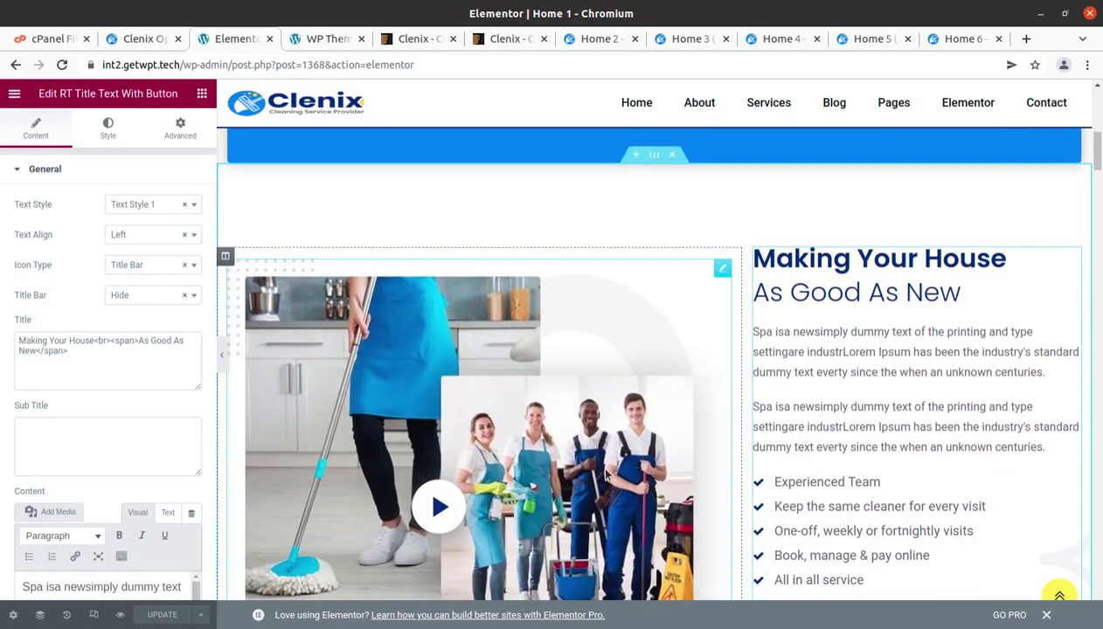
pyautogui.scroll(-2, 599, 476)
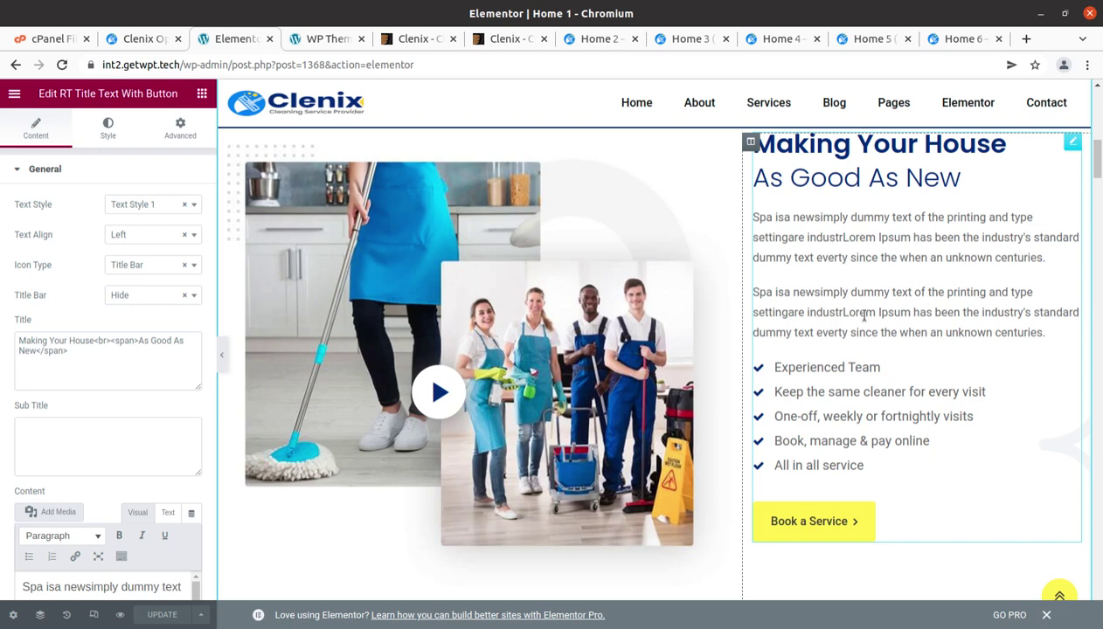
pyautogui.click(444, 213)
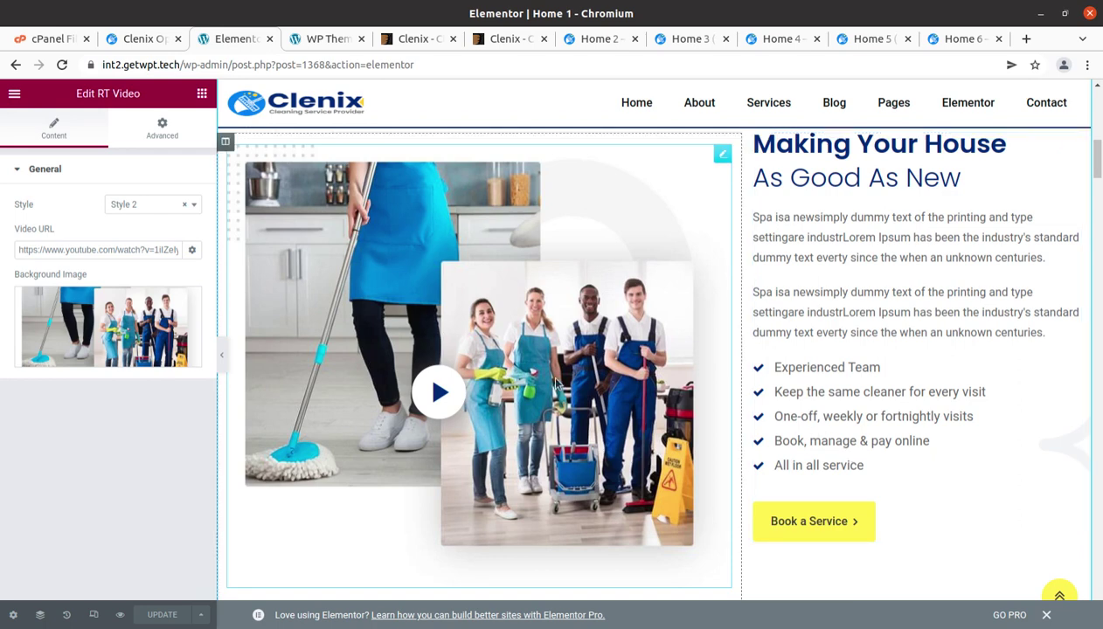
# - Open the settings of the cleaning services section's heading and description text, and look over the service cards below
pyautogui.scroll(-5, 800, 442)
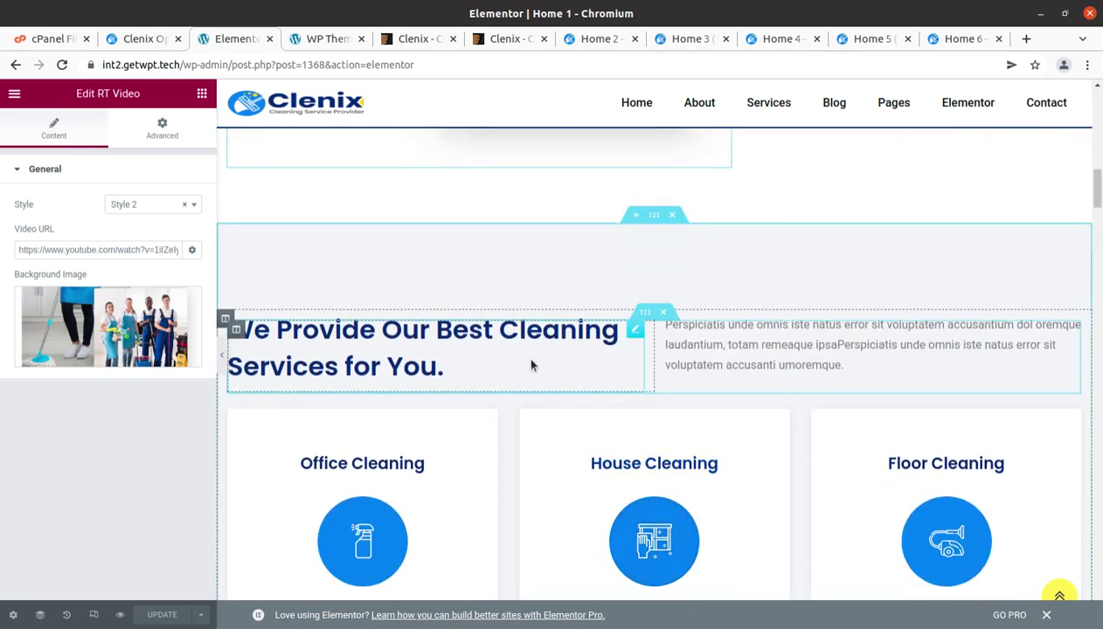
pyautogui.click(529, 364)
pyautogui.click(798, 338)
pyautogui.scroll(-3, 701, 473)
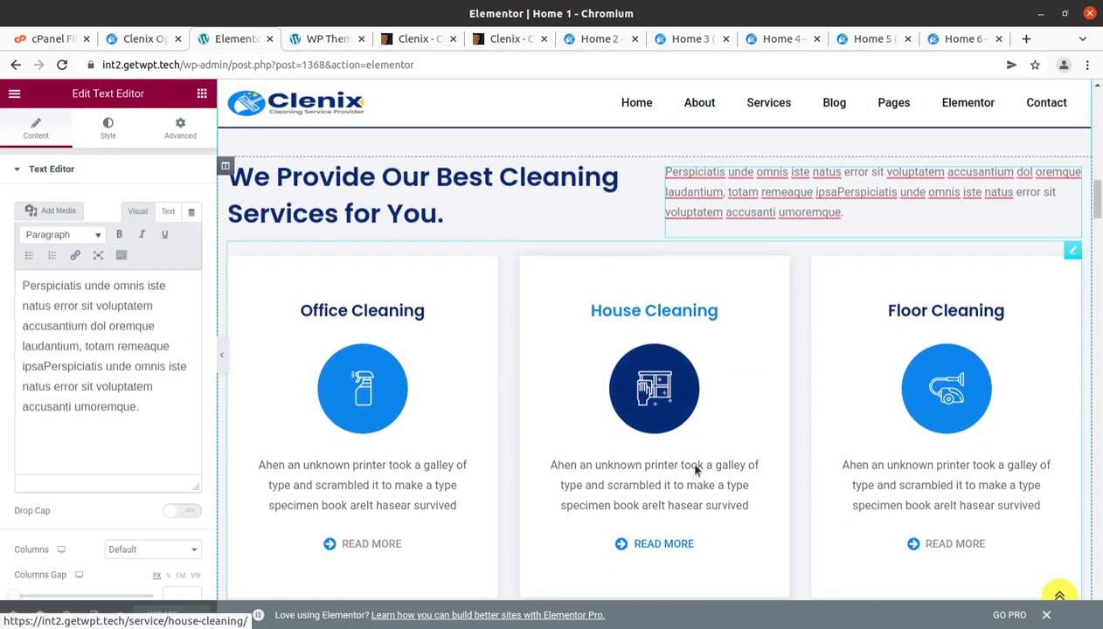
pyautogui.scroll(2, 234, 194)
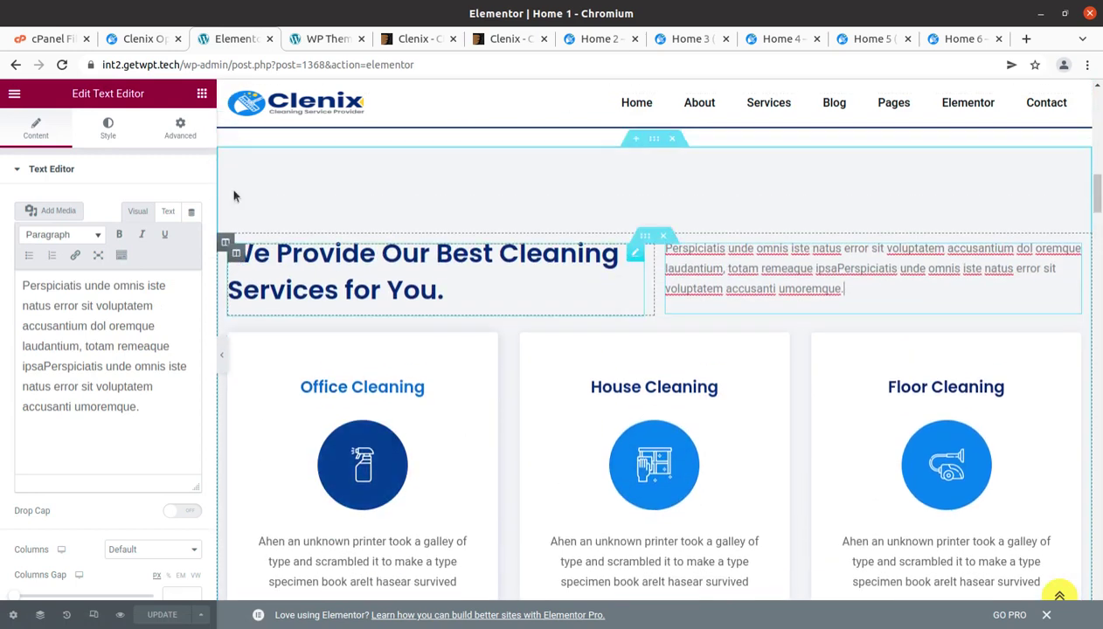
# - Leave the Elementor editor and view the Home 1 page on the live site
pyautogui.click(15, 93)
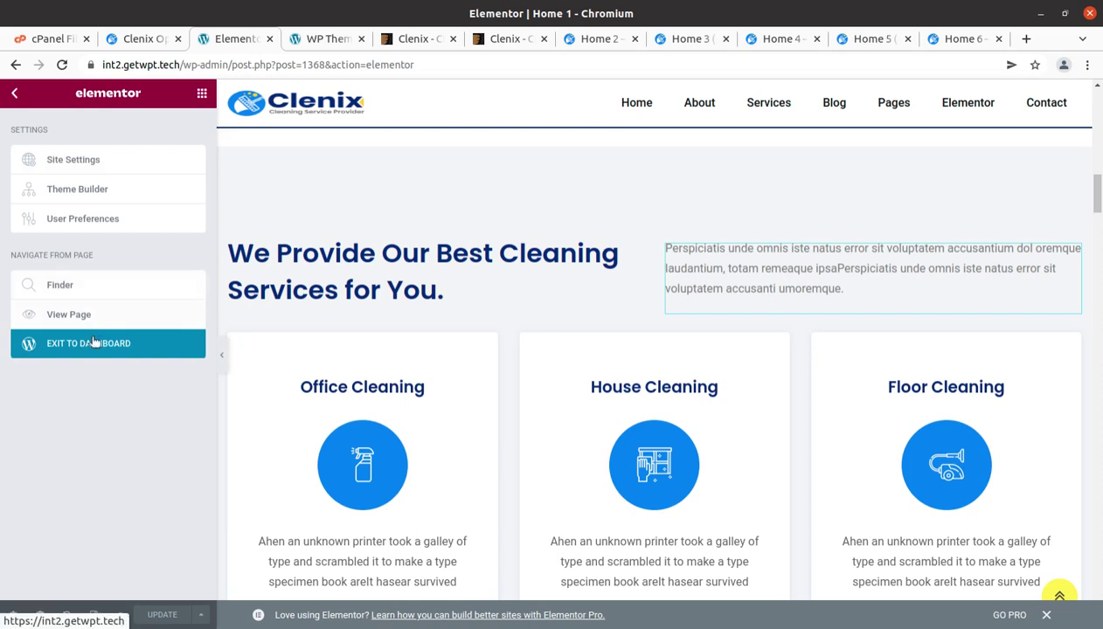
pyautogui.click(76, 317)
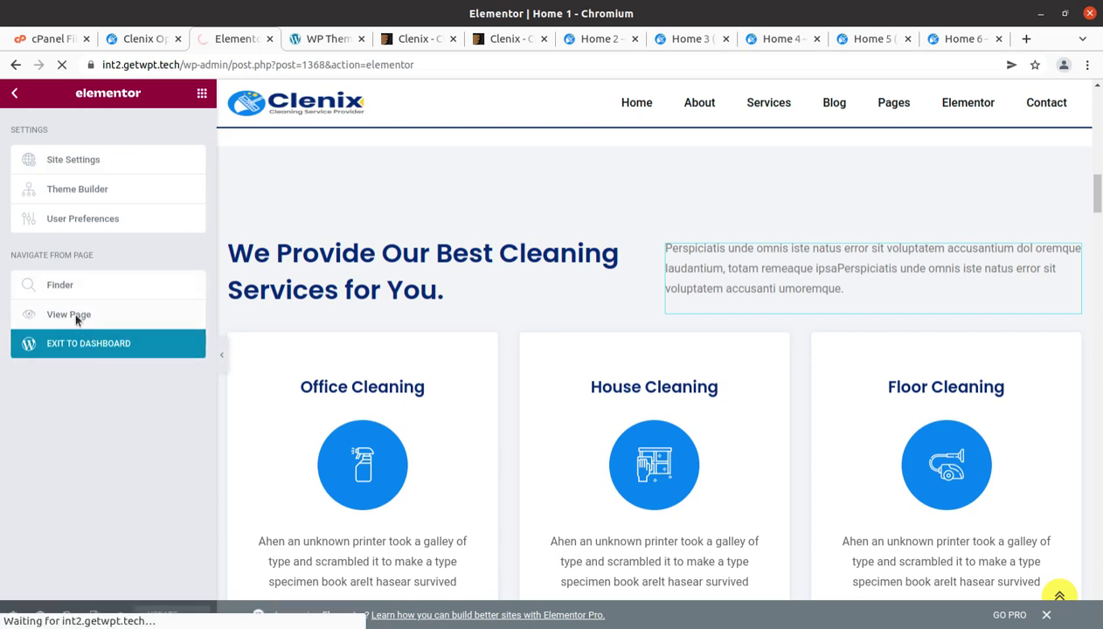